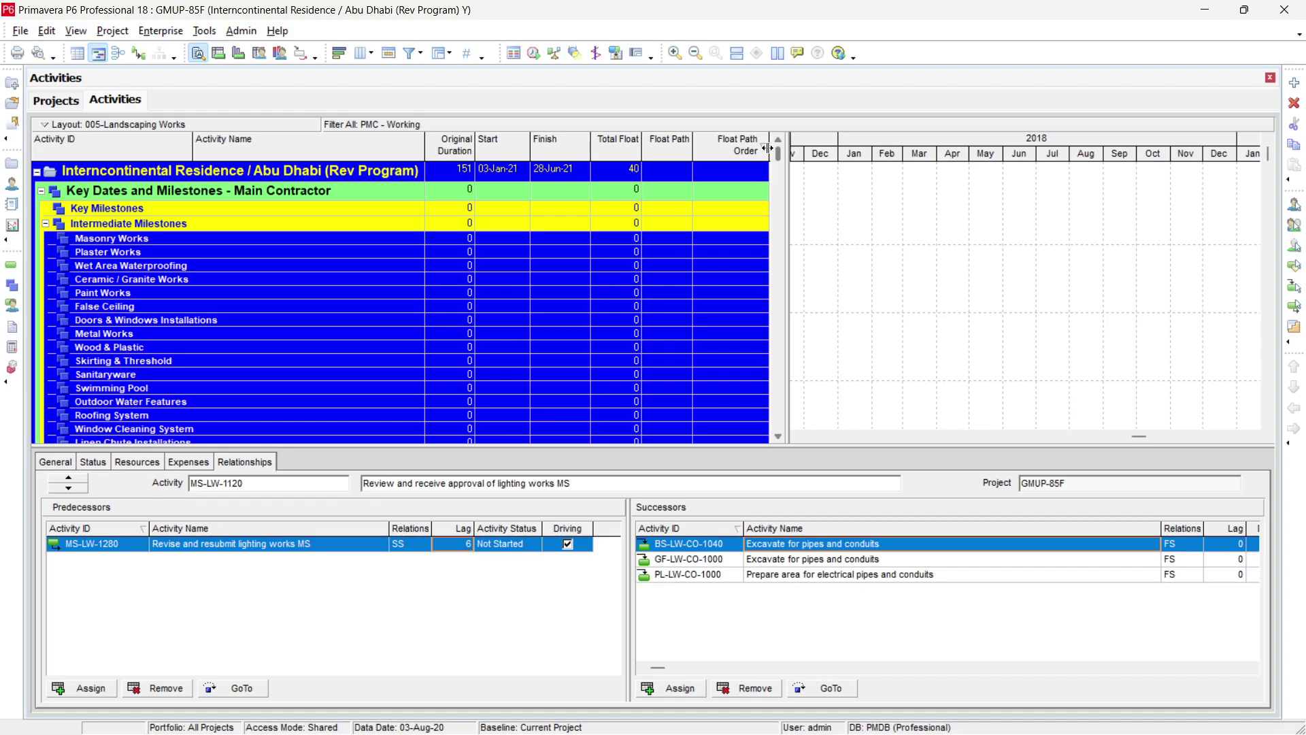
left_click(218, 266)
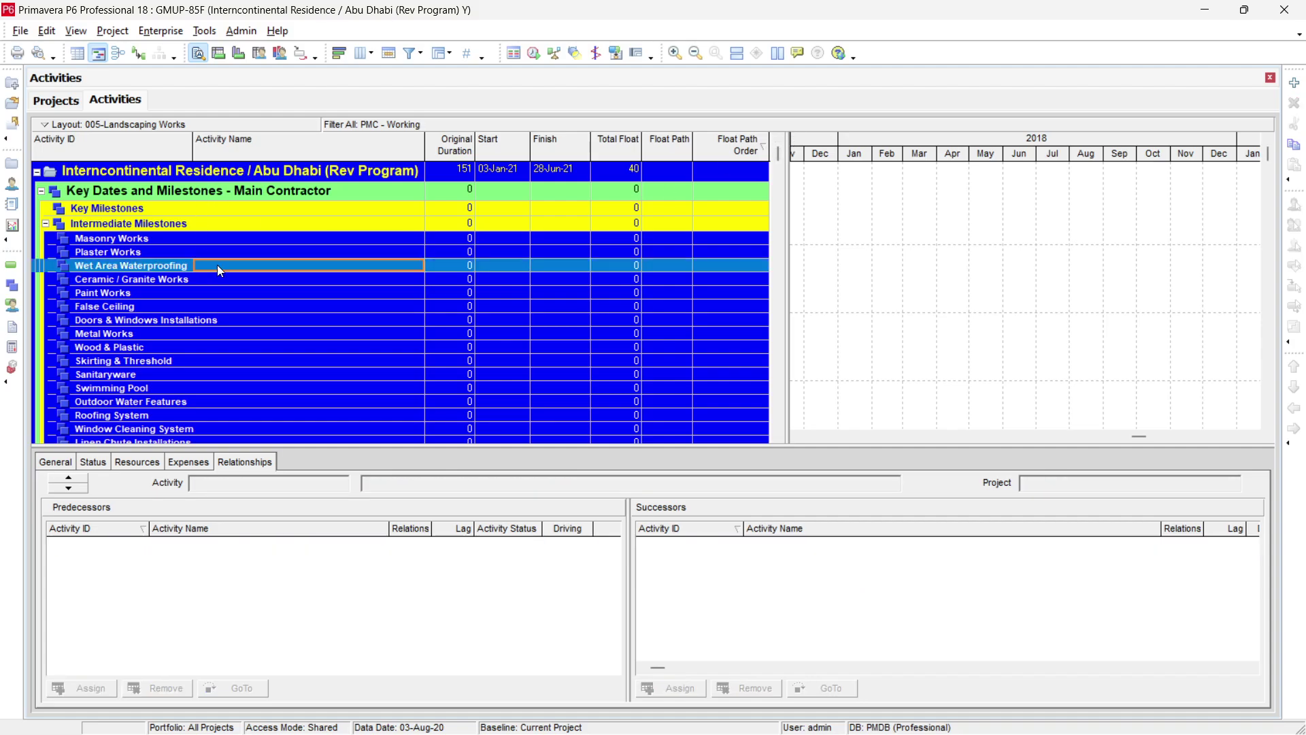
key("ctrl+KP_Subtract")
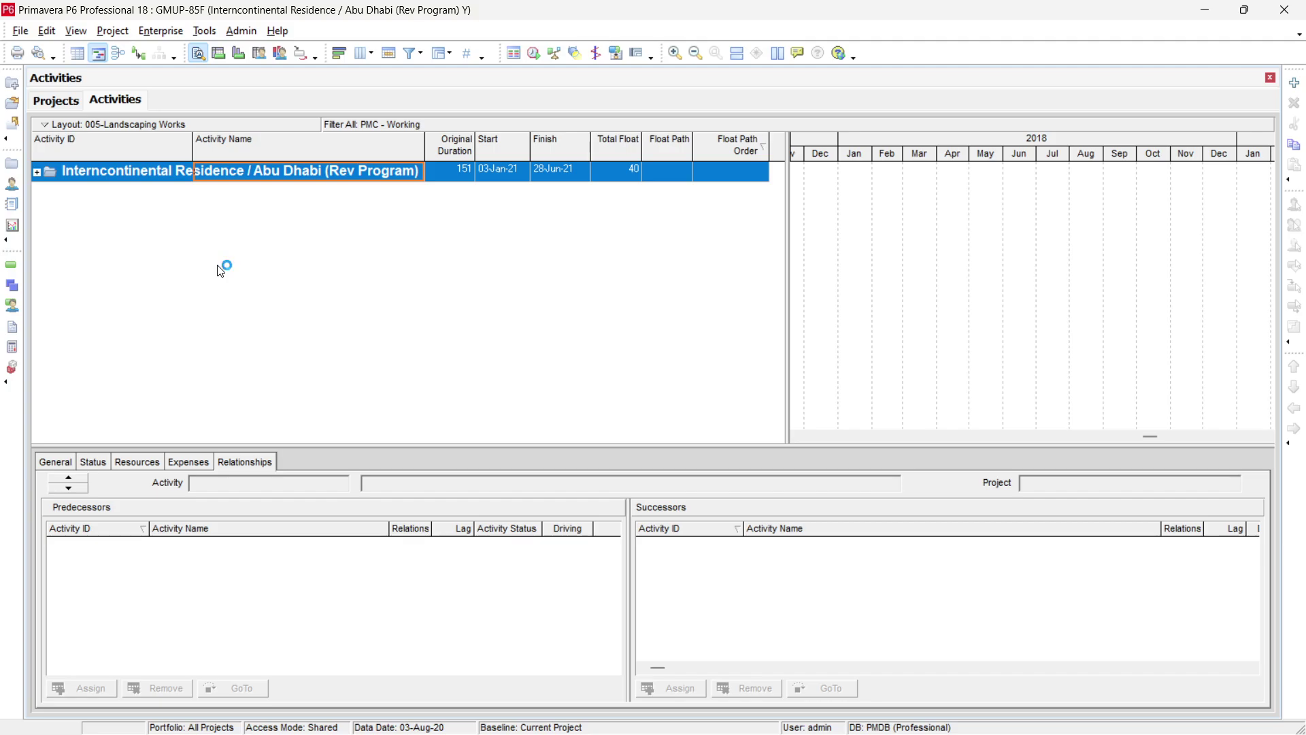
left_click(439, 54)
left_click(442, 348)
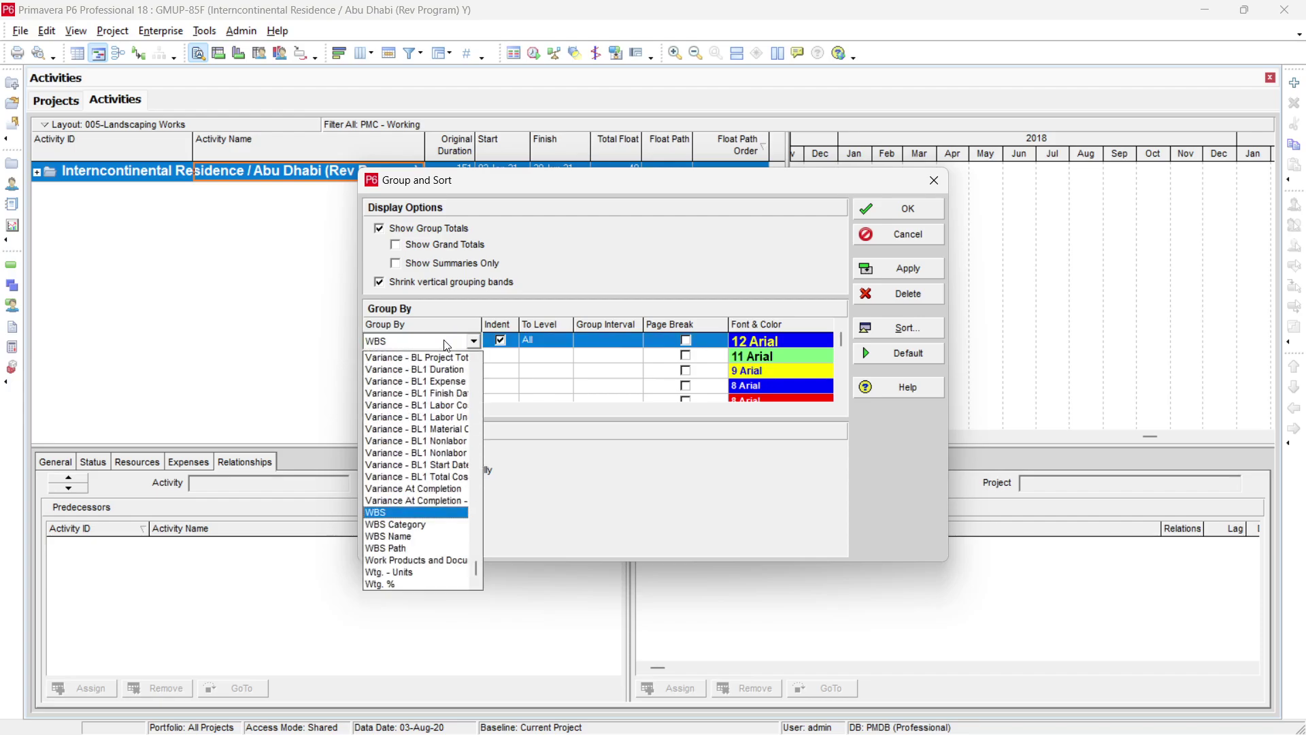
key("b")
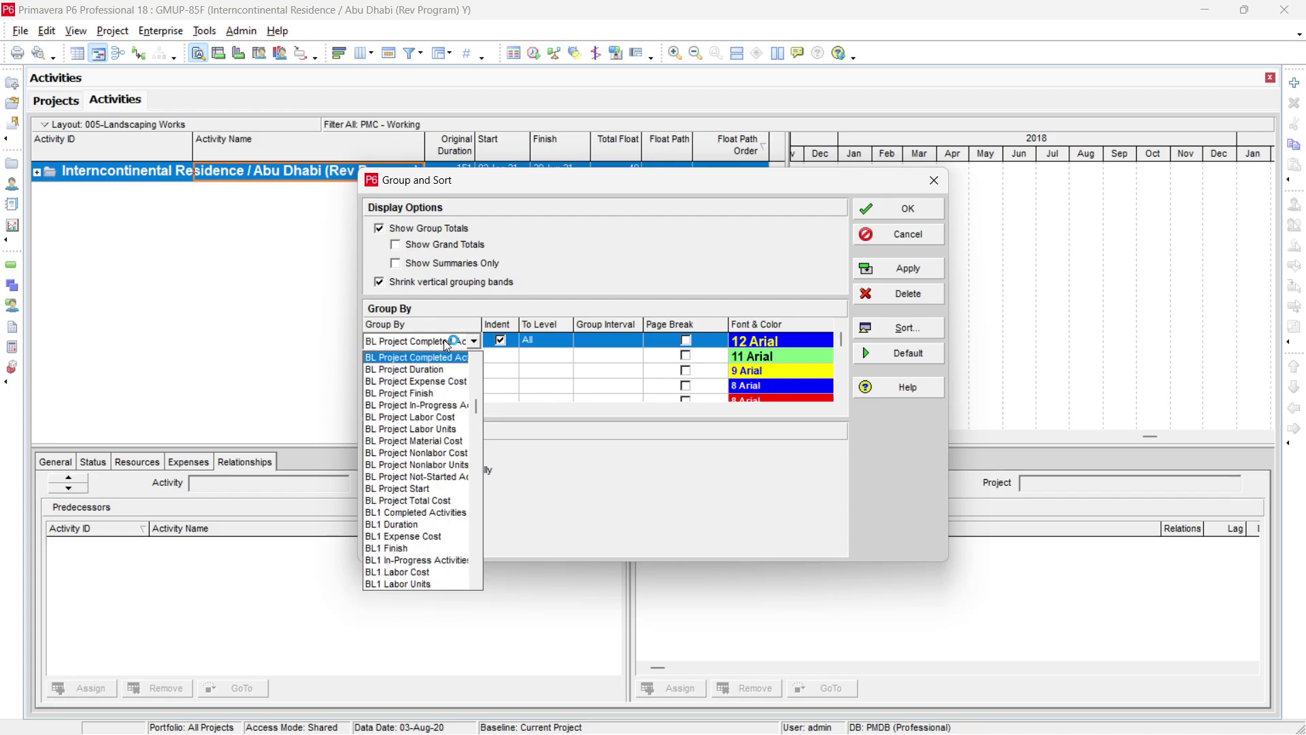
key("Escape")
key("Escape")
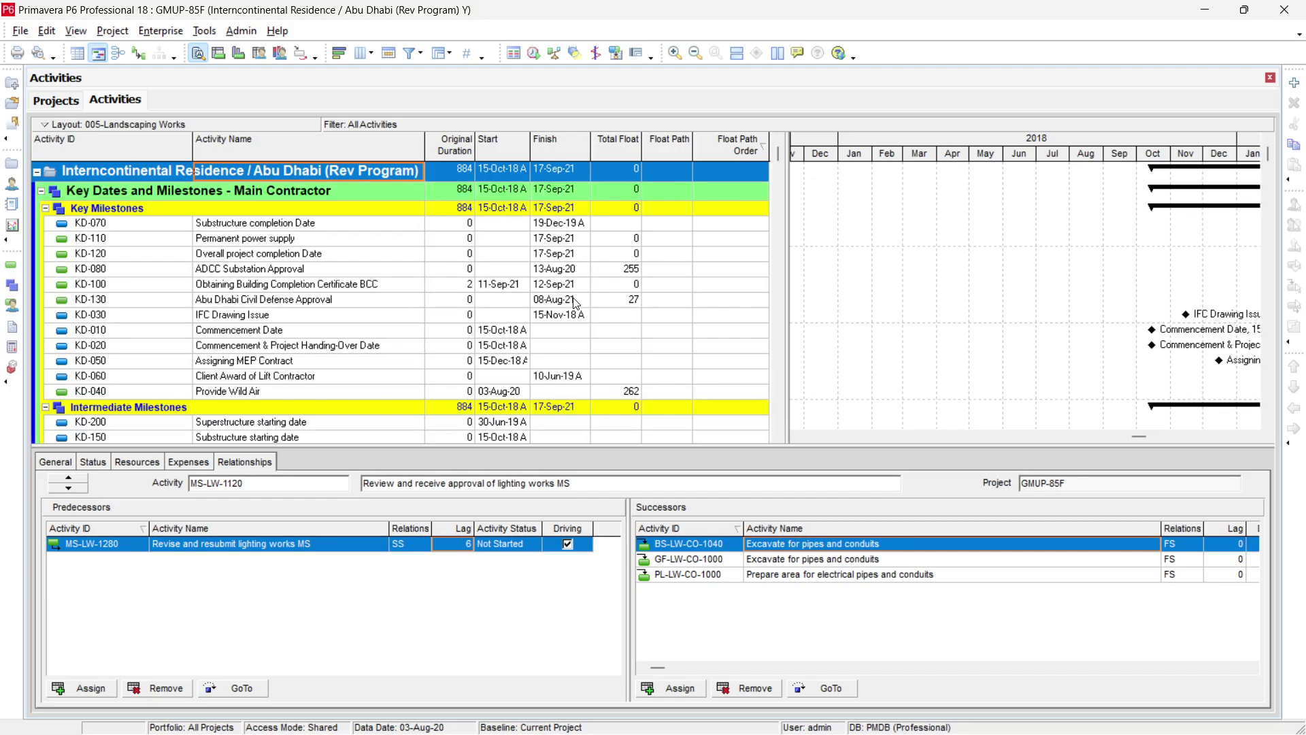
Collapse the activity list and group the activities by the GM009-CONT code
left_click(404, 289)
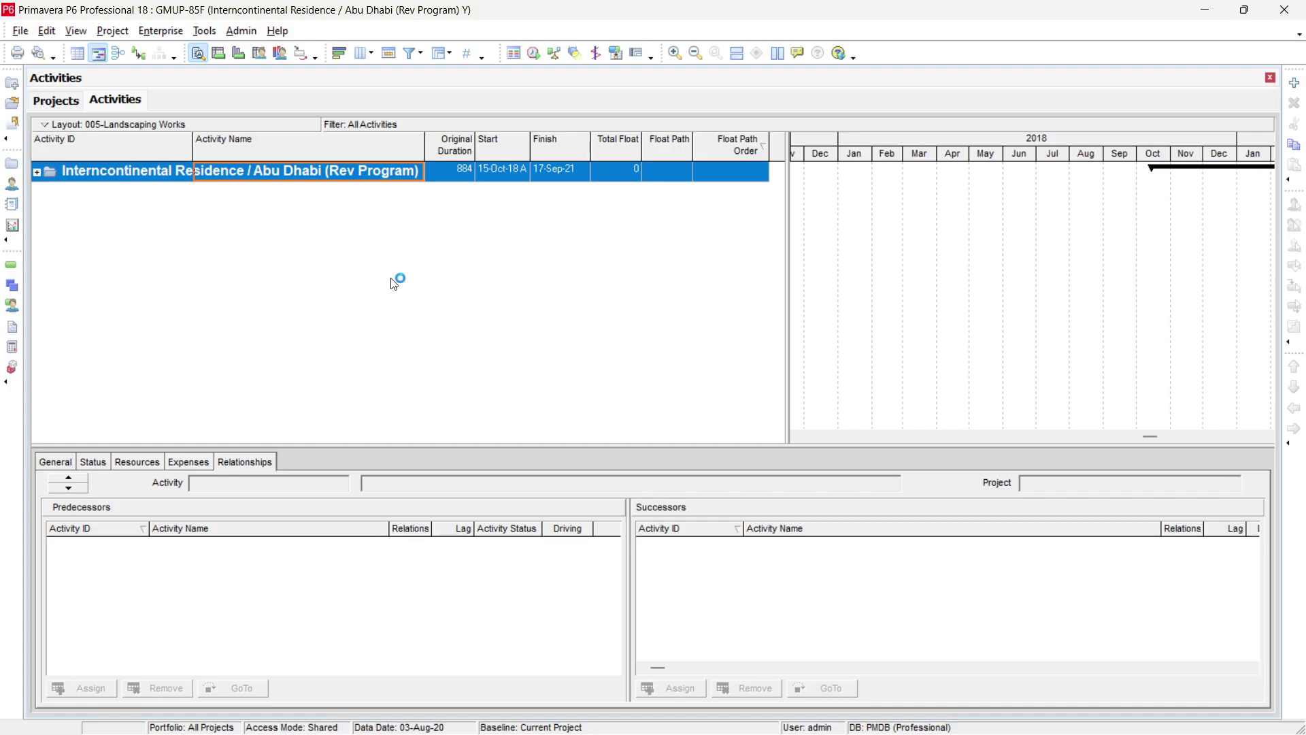
left_click(453, 51)
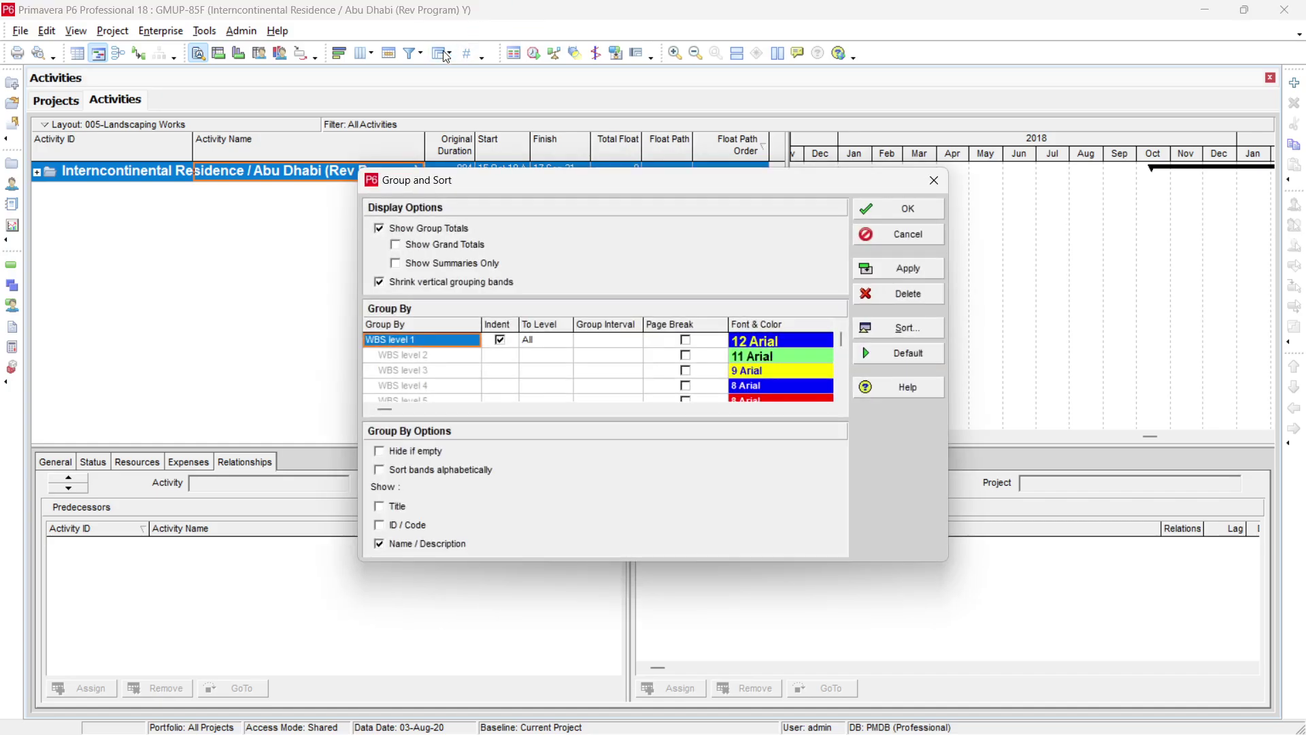
left_click(420, 340)
key("g")
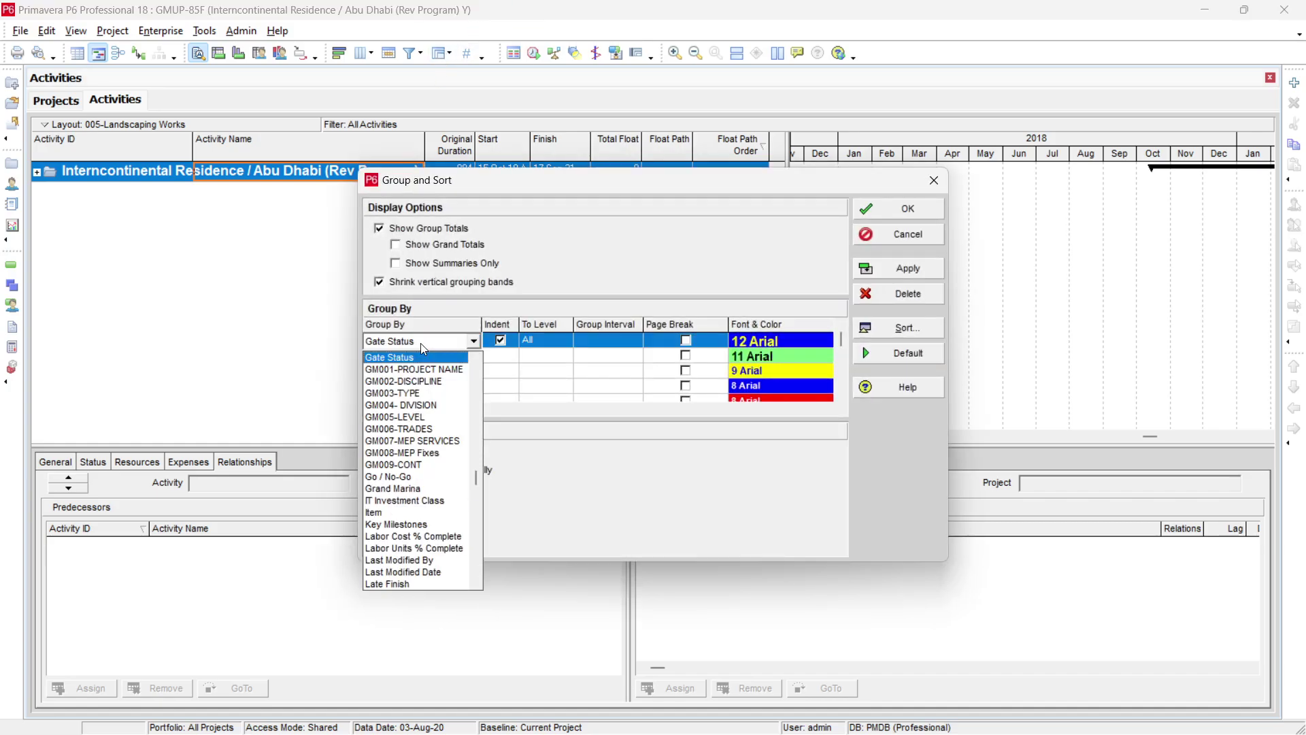
left_click(432, 466)
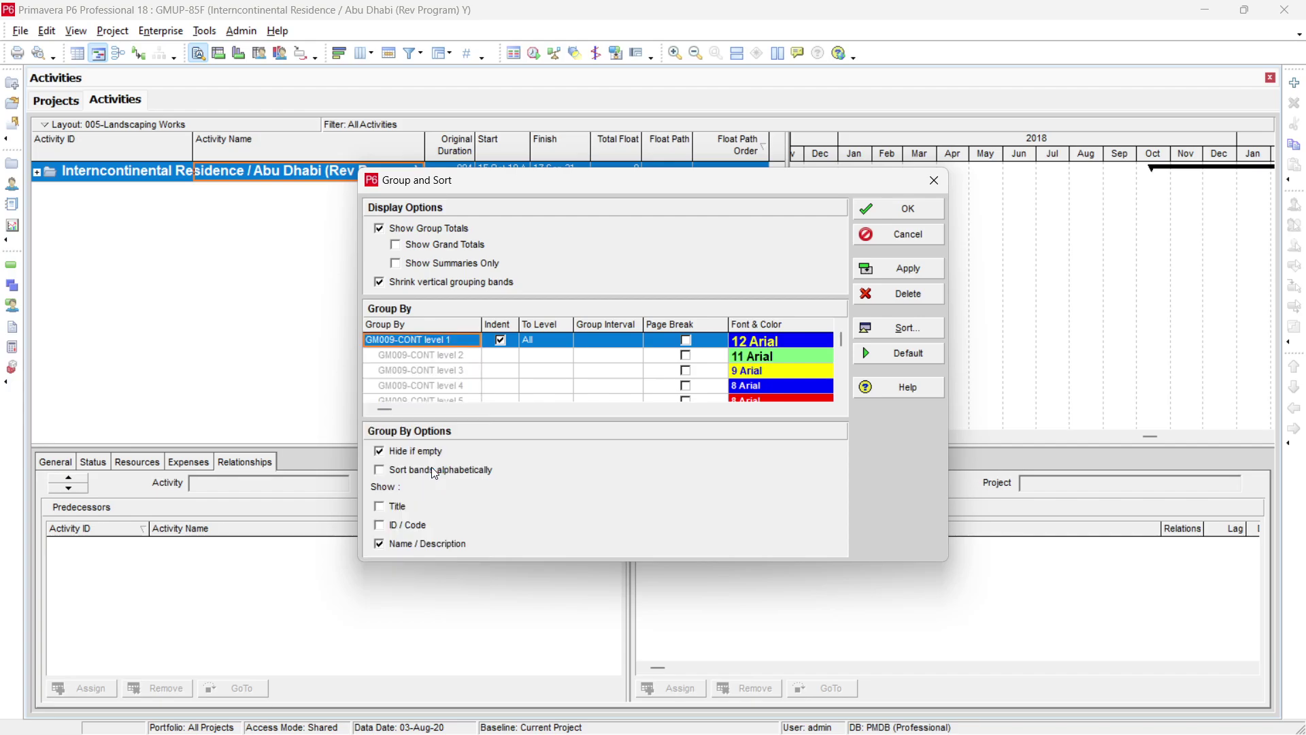
left_click(924, 272)
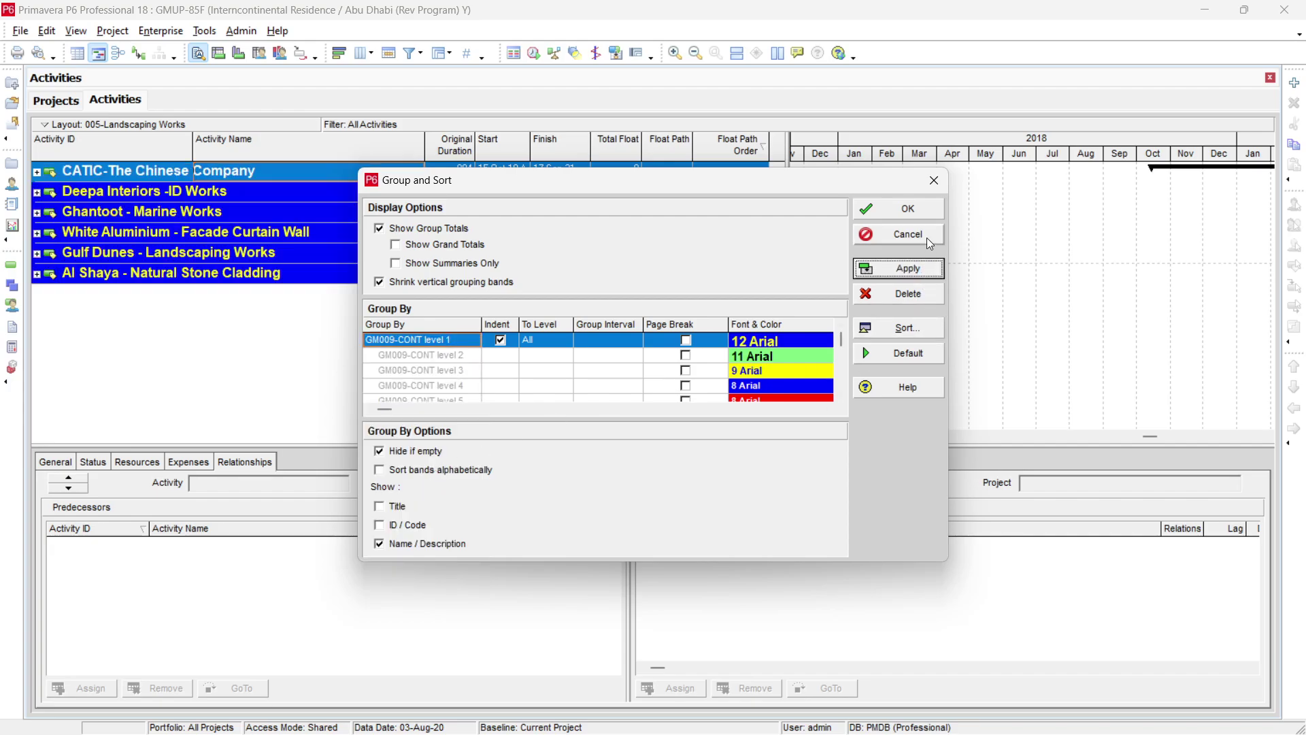
left_click(925, 209)
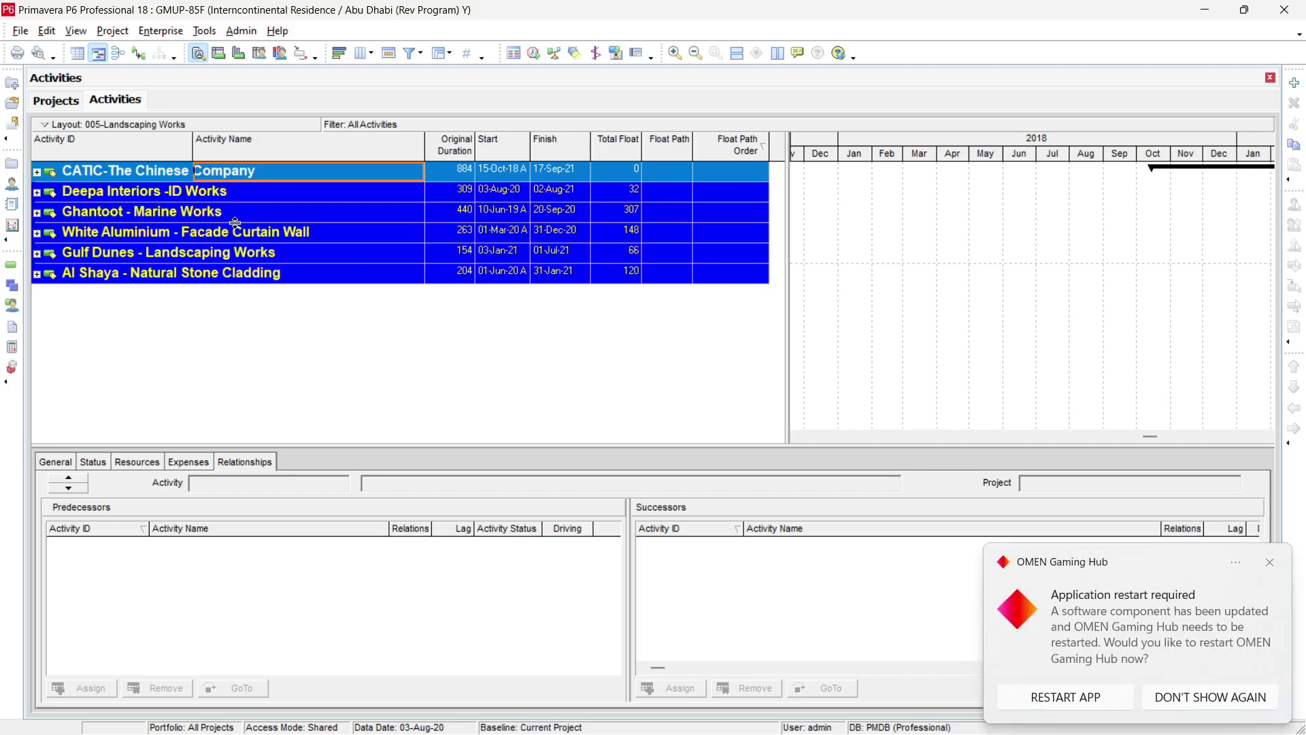
left_click(317, 234)
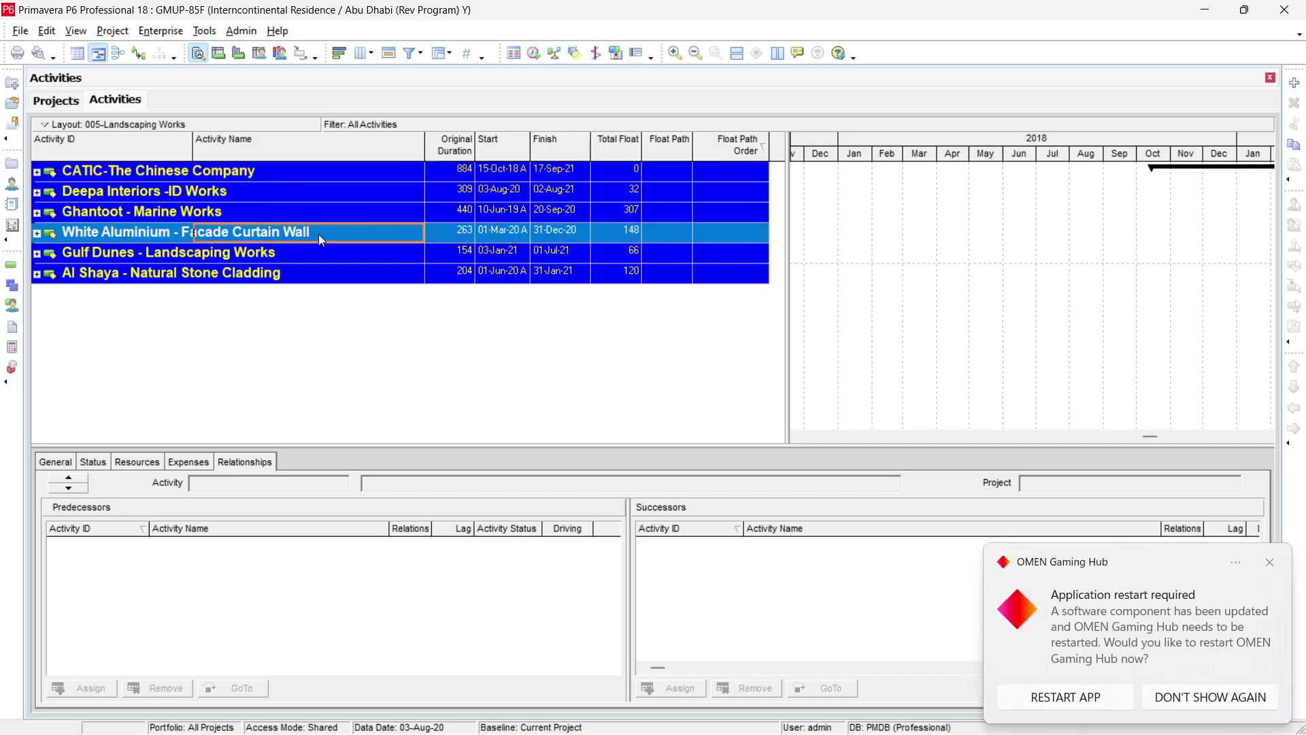
left_click(1270, 564)
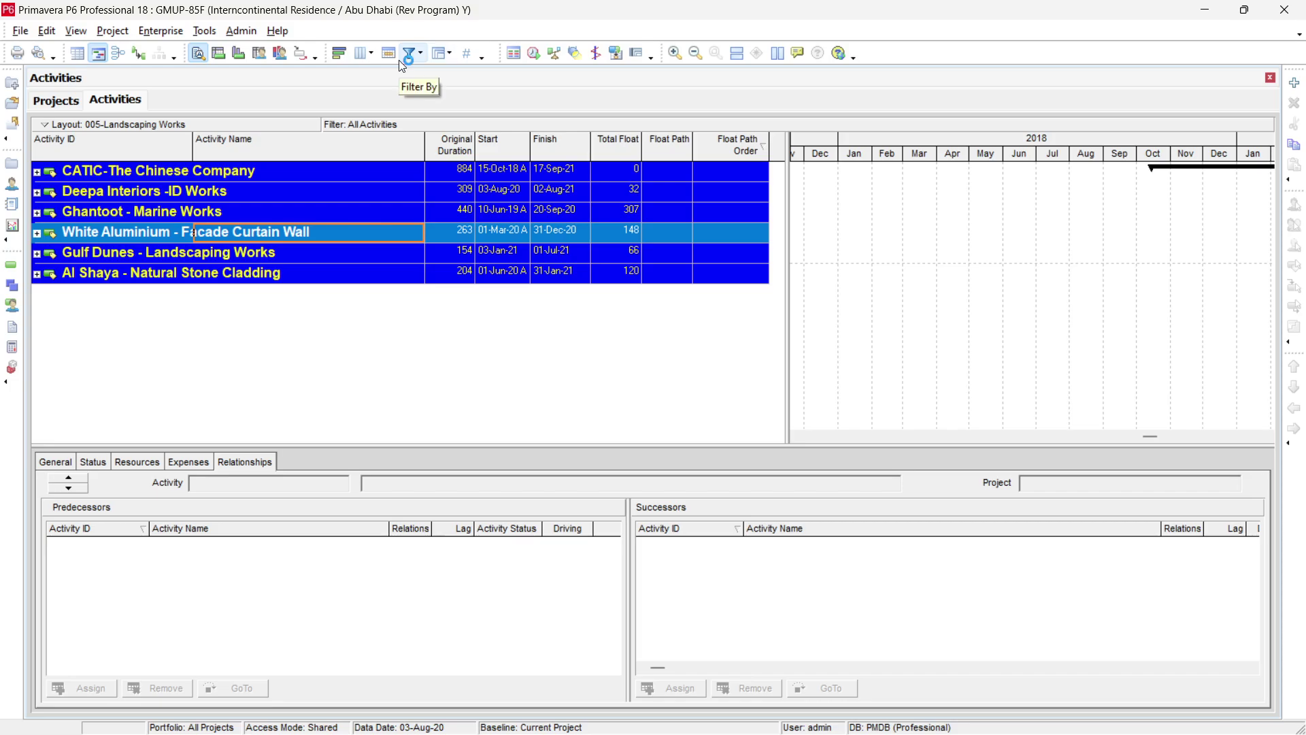
Set the multiple float path calculation to use Total Float and reschedule the project with the current data date
key("F9")
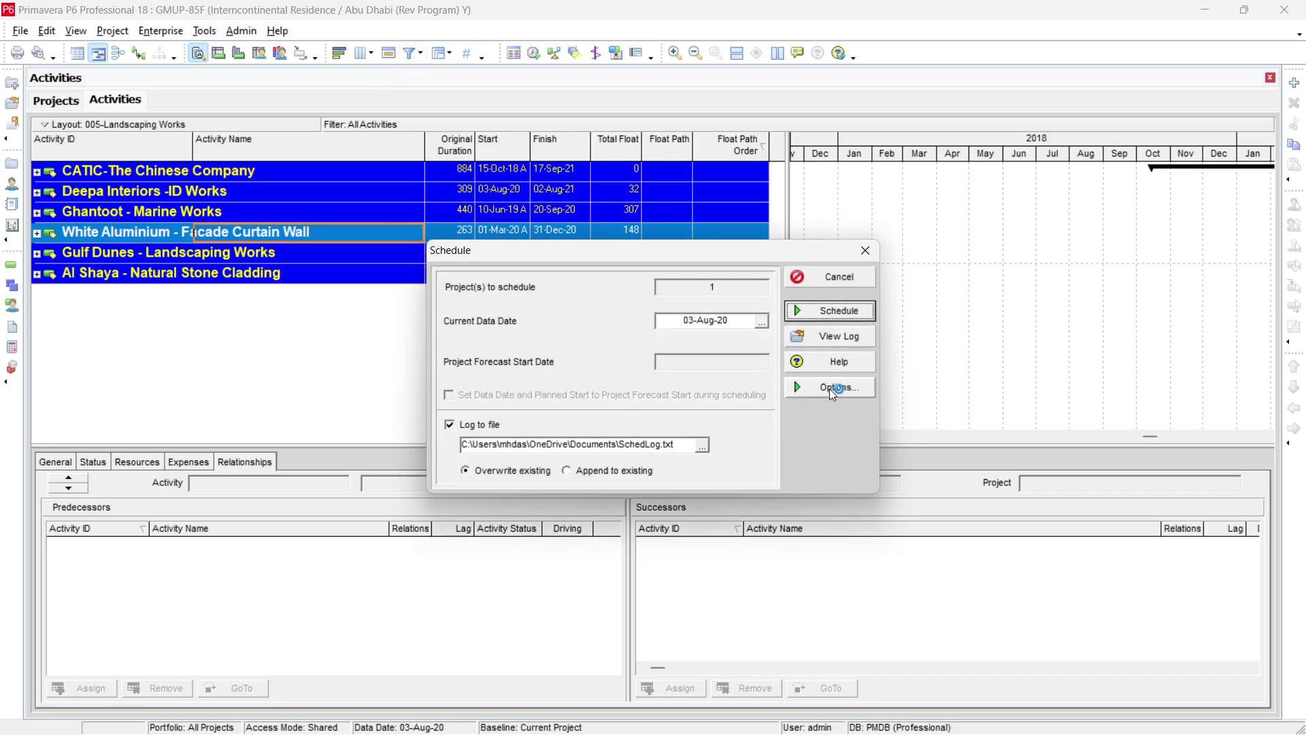
left_click(830, 388)
left_click(462, 149)
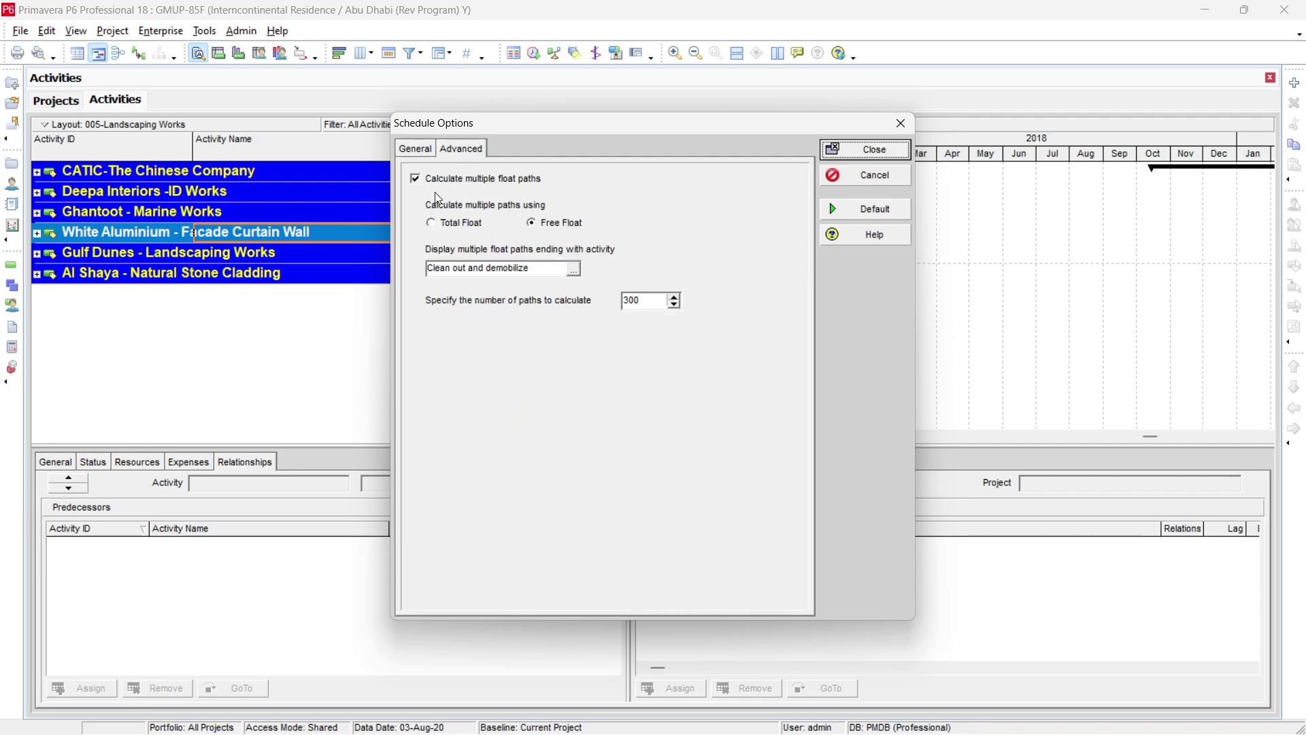
left_click(458, 224)
left_click(875, 149)
left_click(838, 312)
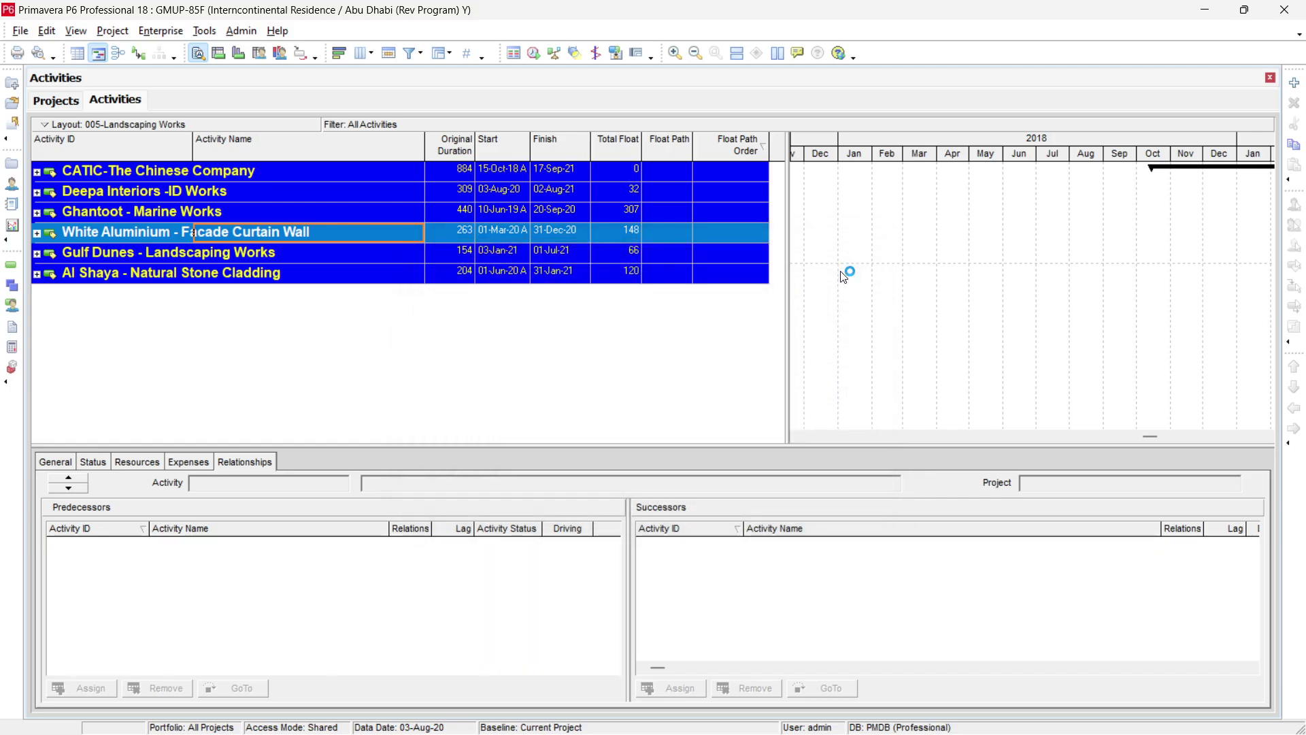
Change the activity grouping from the GM009-CONT code back to WBS
left_click(441, 54)
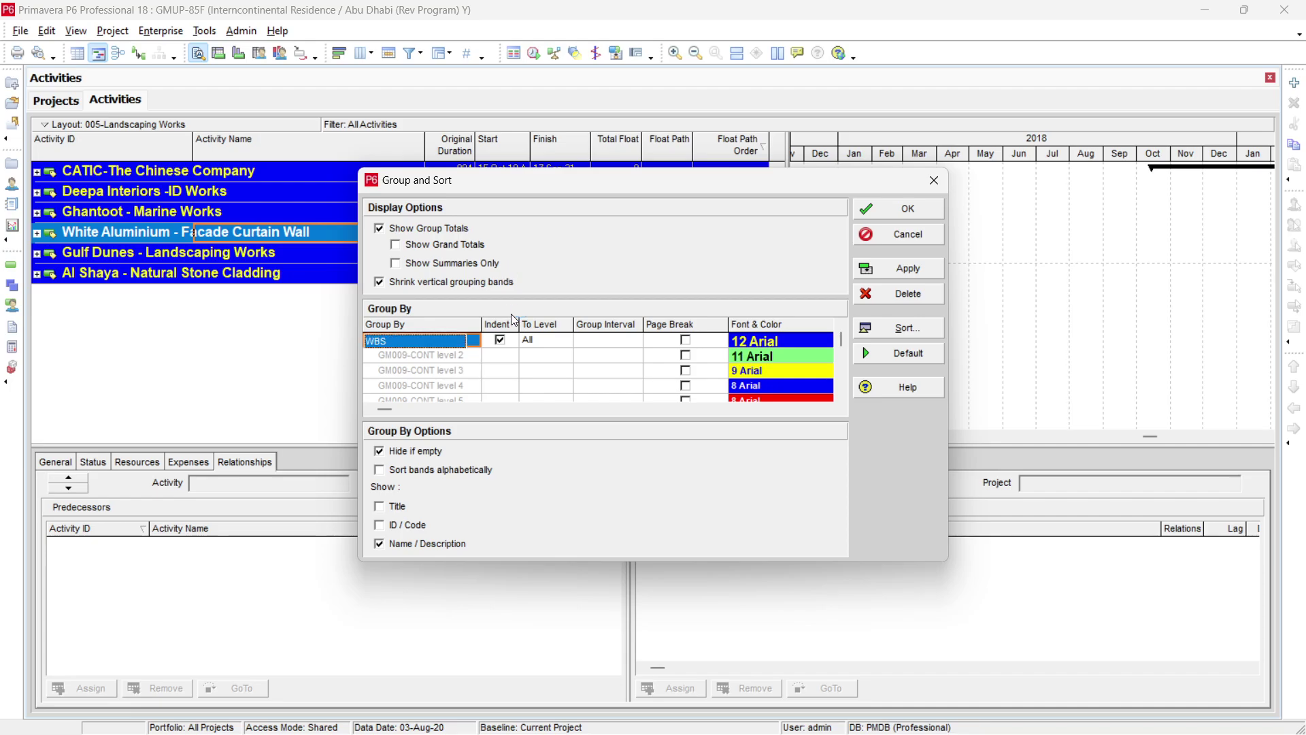
left_click(912, 268)
left_click(920, 208)
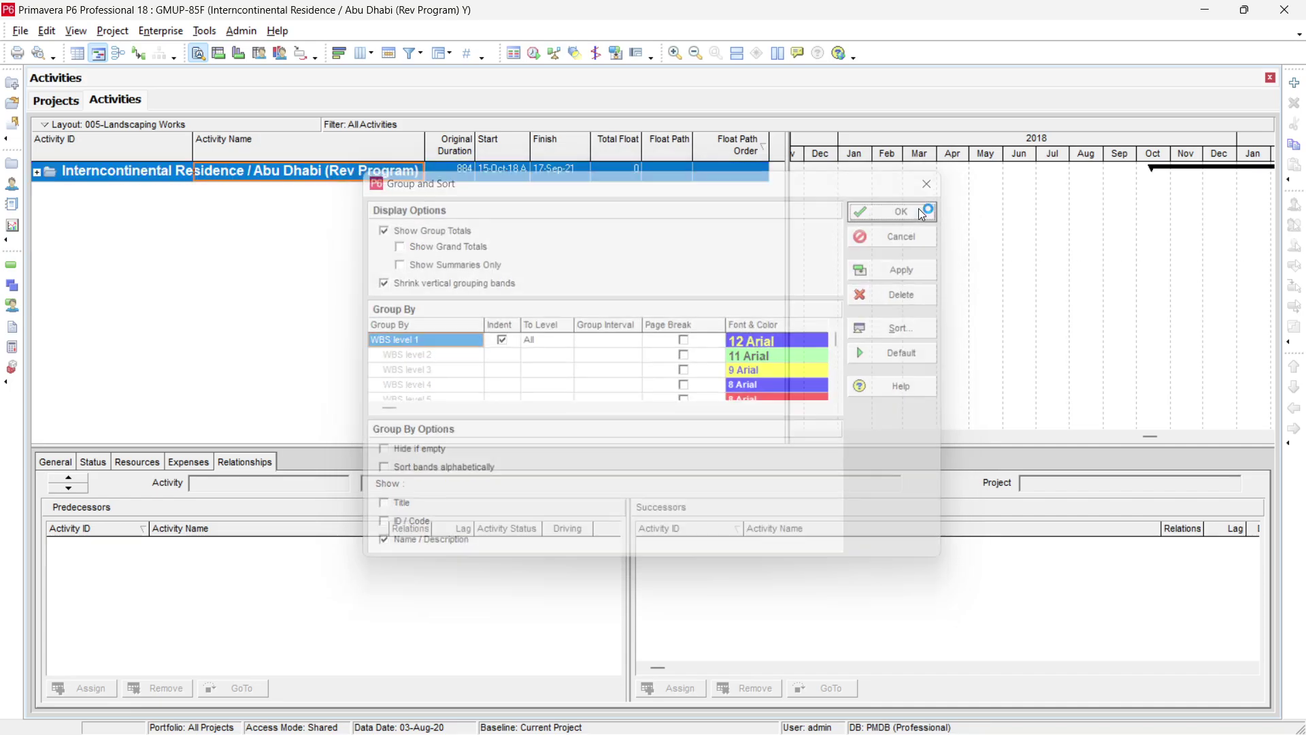
Filter the activities with the default Longest Path filter
left_click(416, 55)
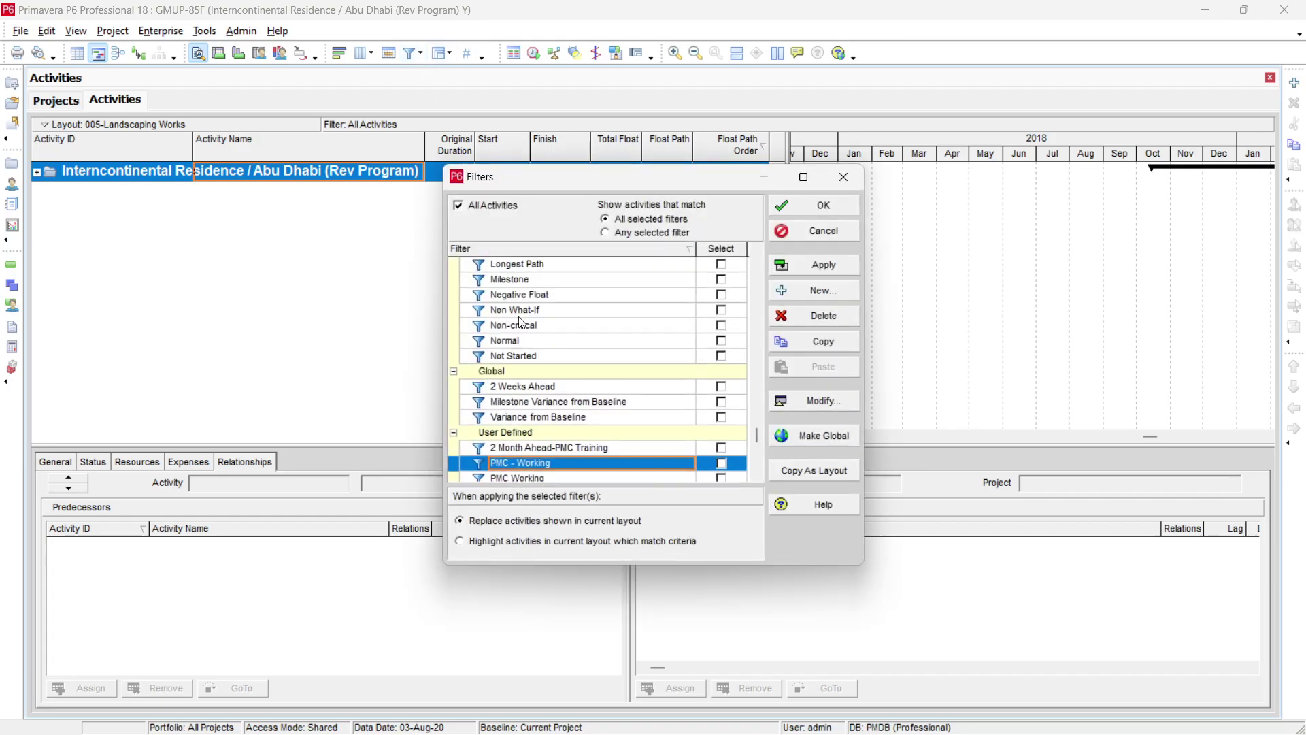
key("Return")
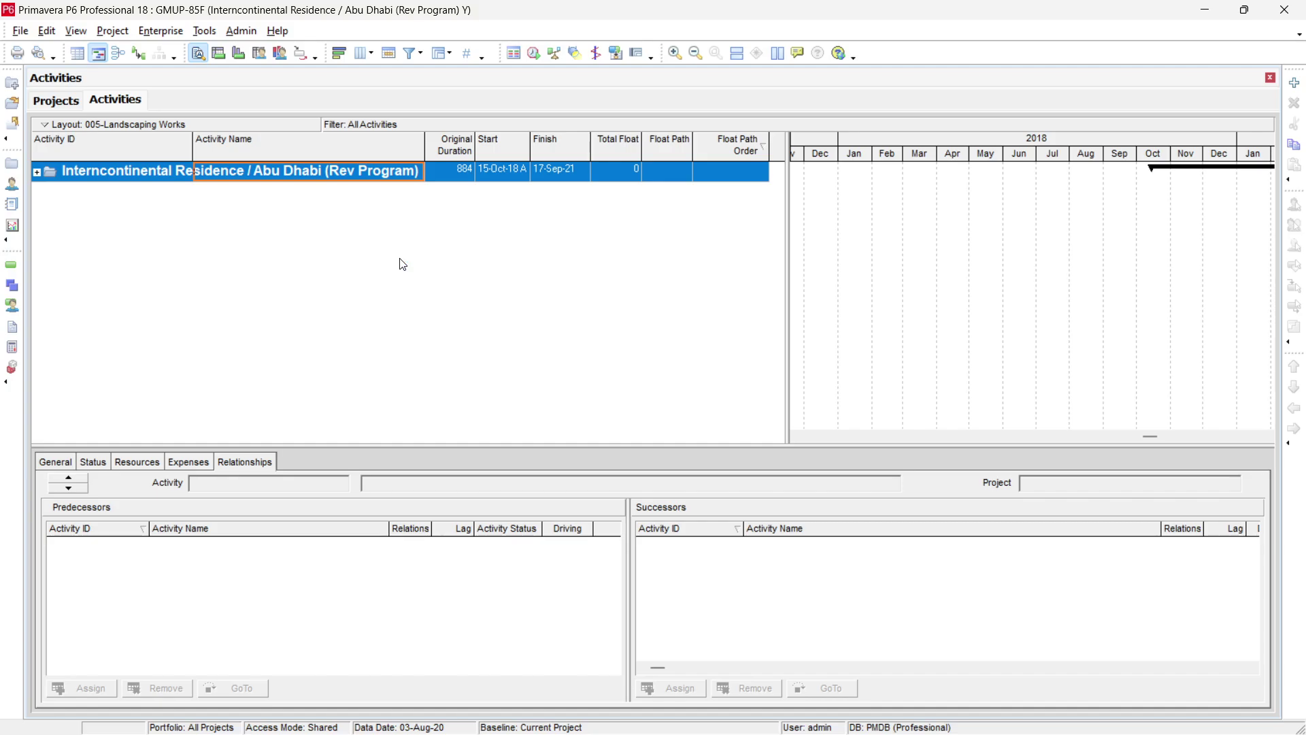
left_click(411, 53)
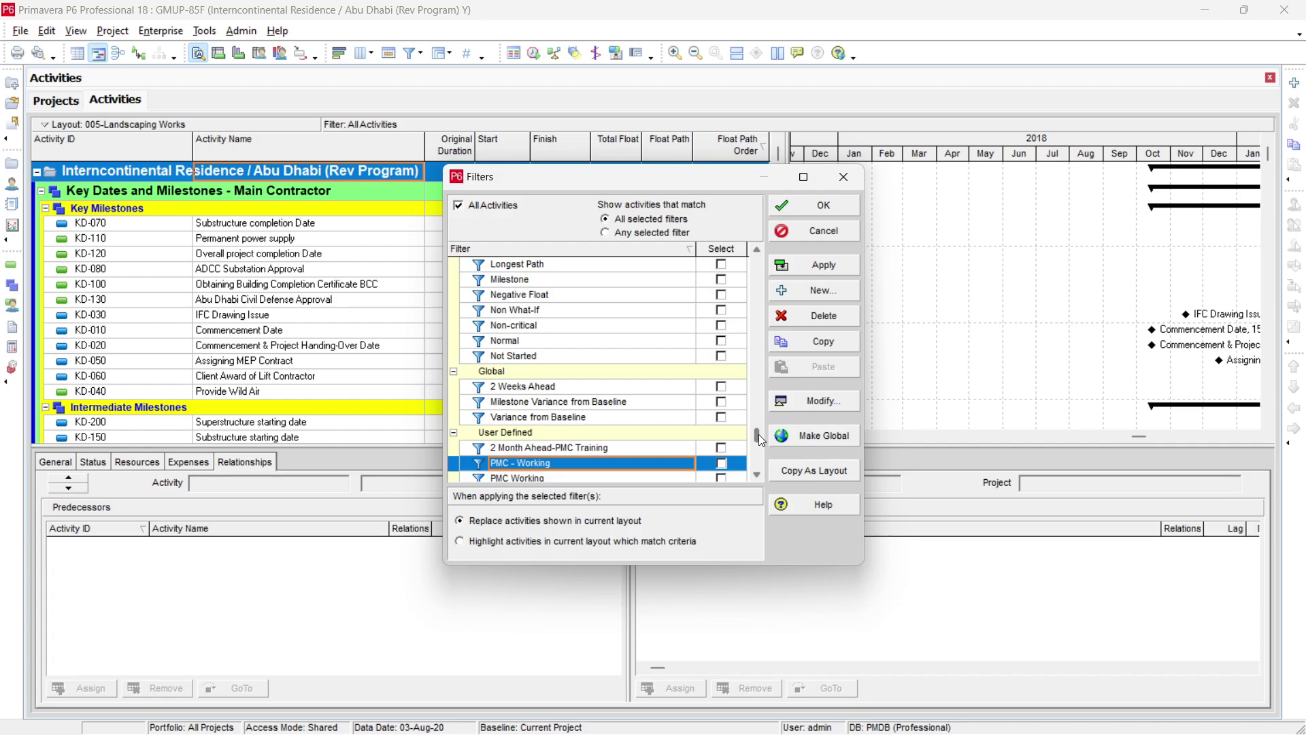
left_click_drag(757, 435, 757, 265)
left_click(607, 376)
left_click(720, 371)
left_click(831, 208)
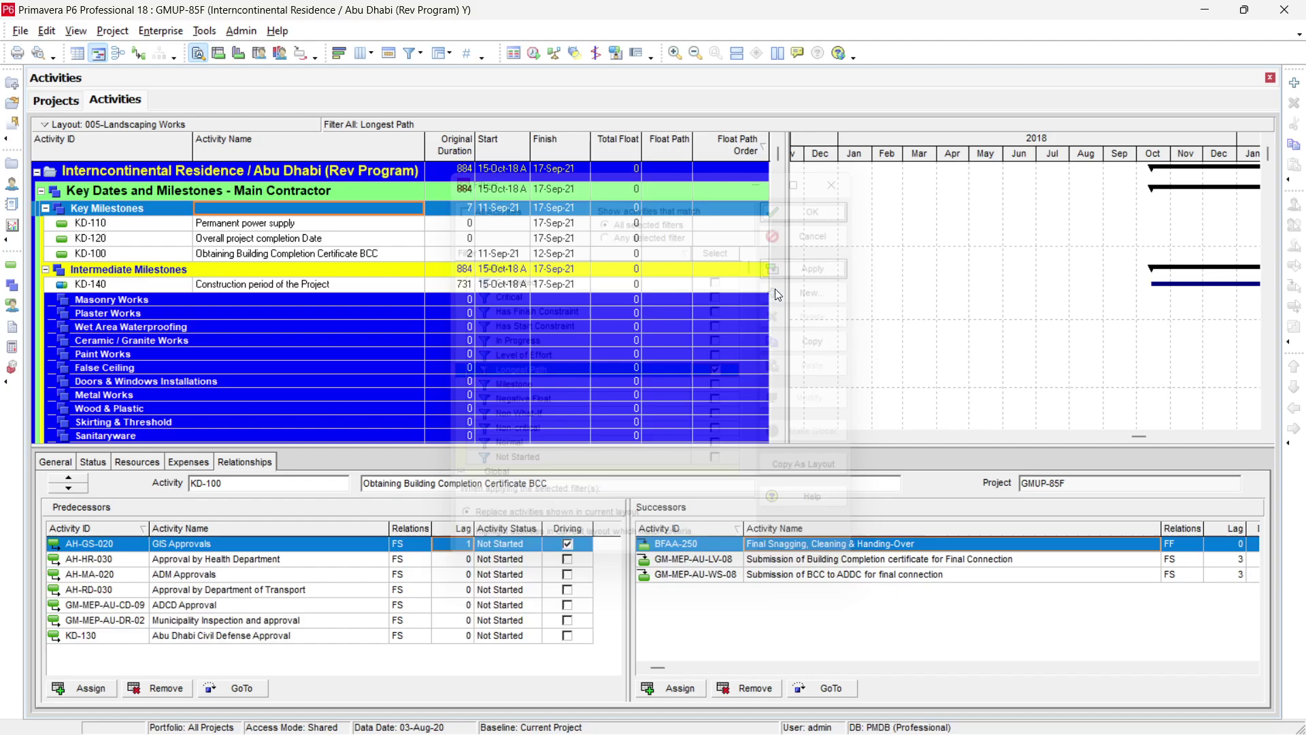
Hide the empty bands in the WBS grouping and look through the longest-path activities
scroll(228, 359, "down", 5)
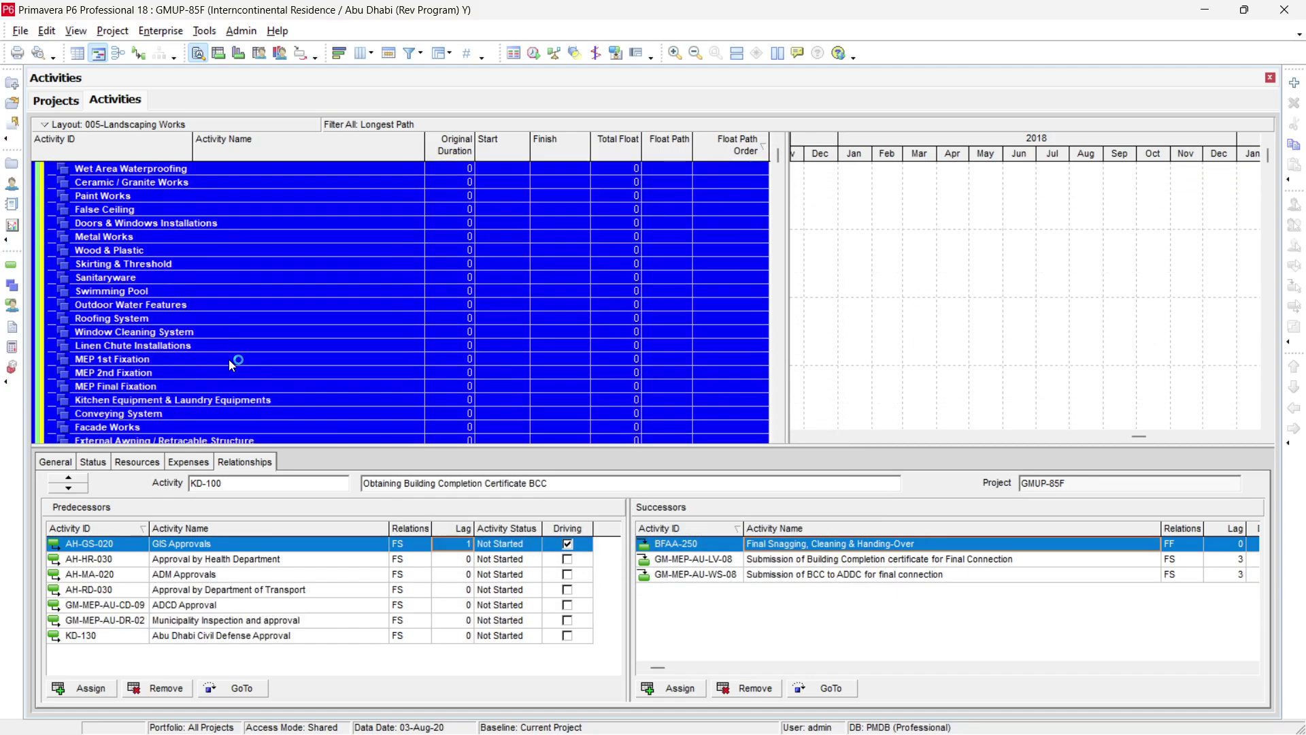
scroll(230, 378, "up", 5)
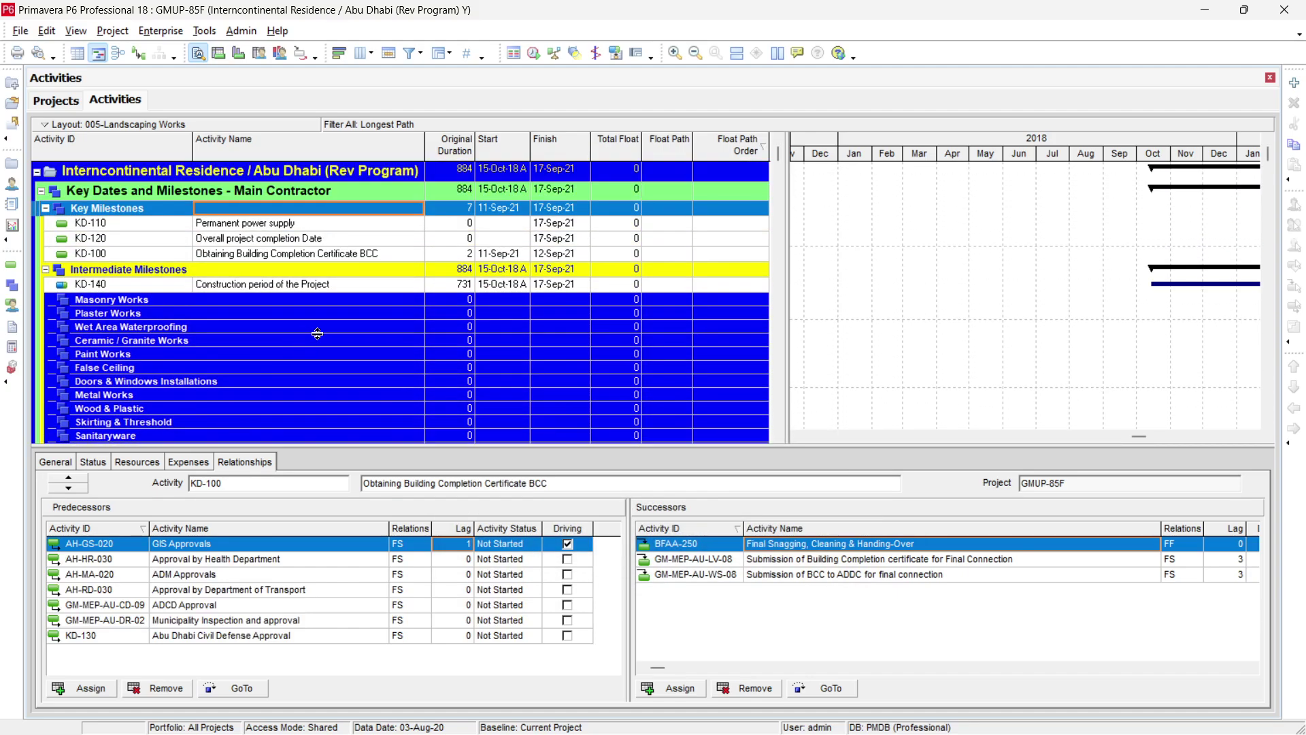
left_click(441, 53)
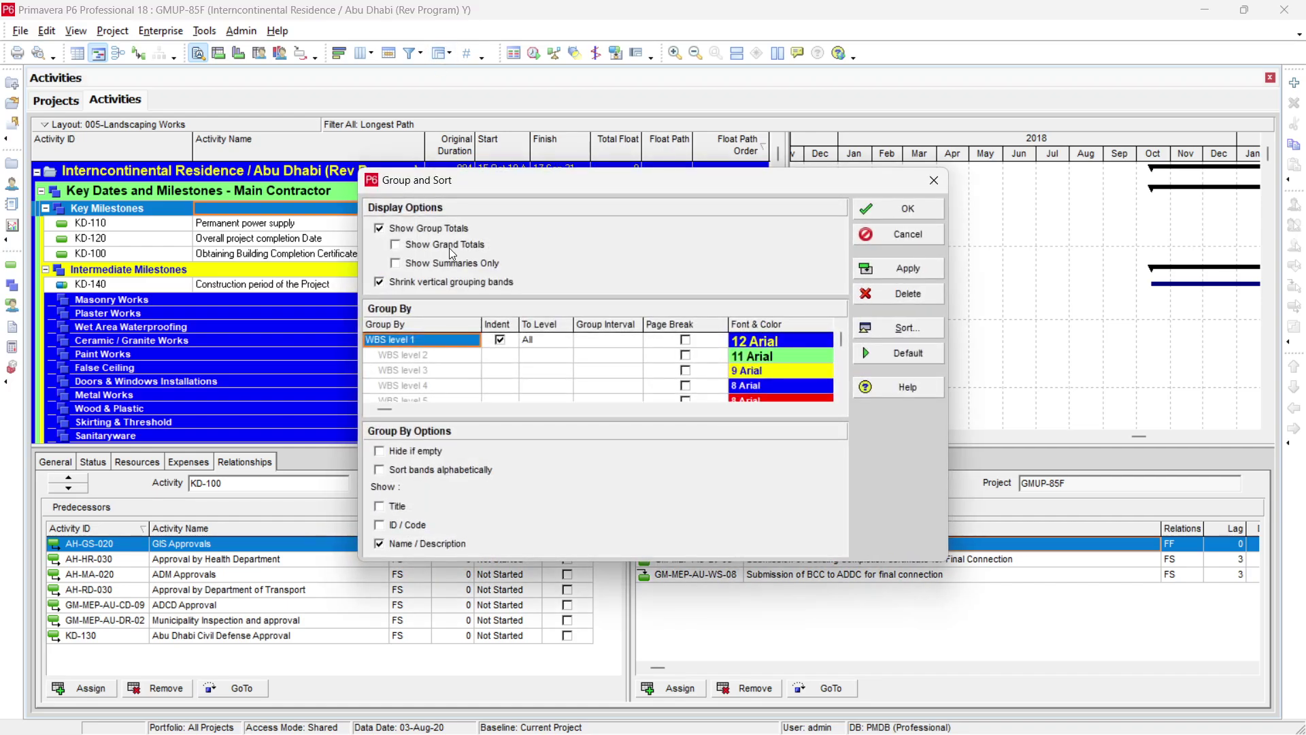
left_click(390, 455)
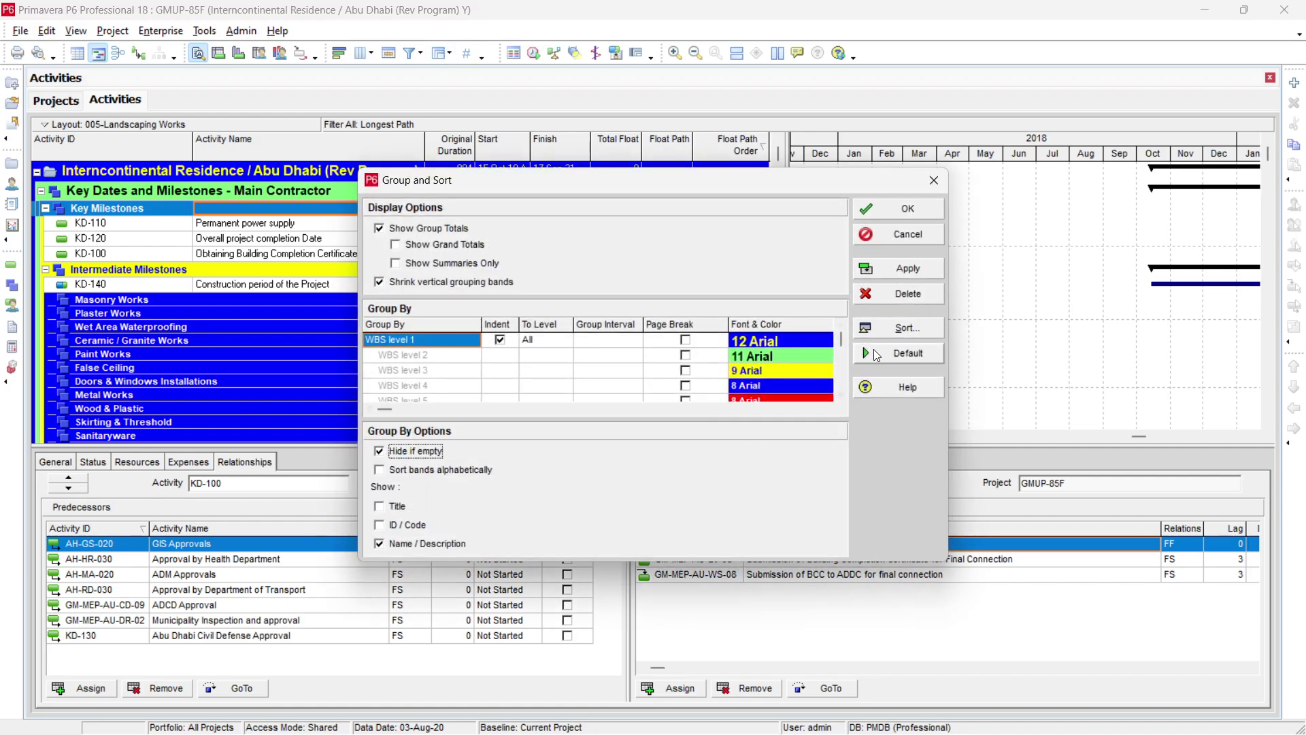
left_click(925, 268)
left_click(924, 216)
scroll(484, 362, "down", 2)
scroll(484, 362, "up", 2)
scroll(476, 367, "down", 5)
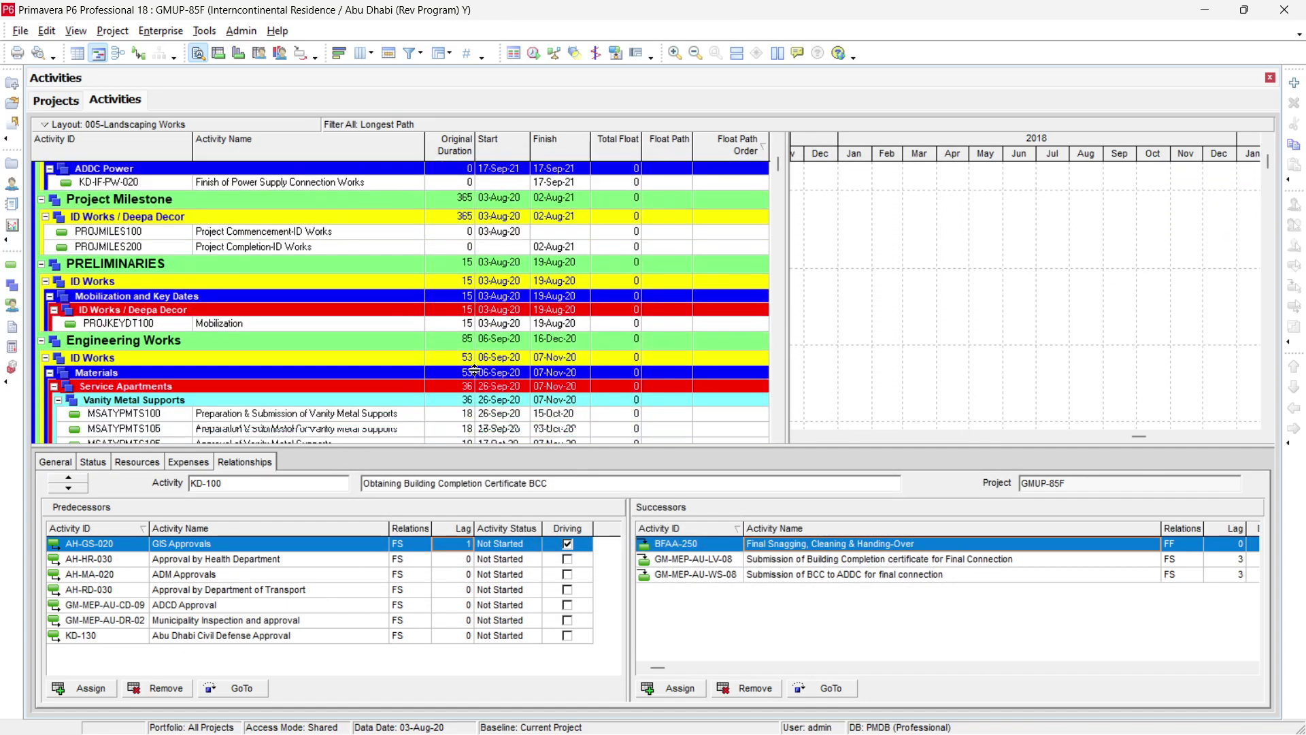
scroll(467, 372, "down", 6)
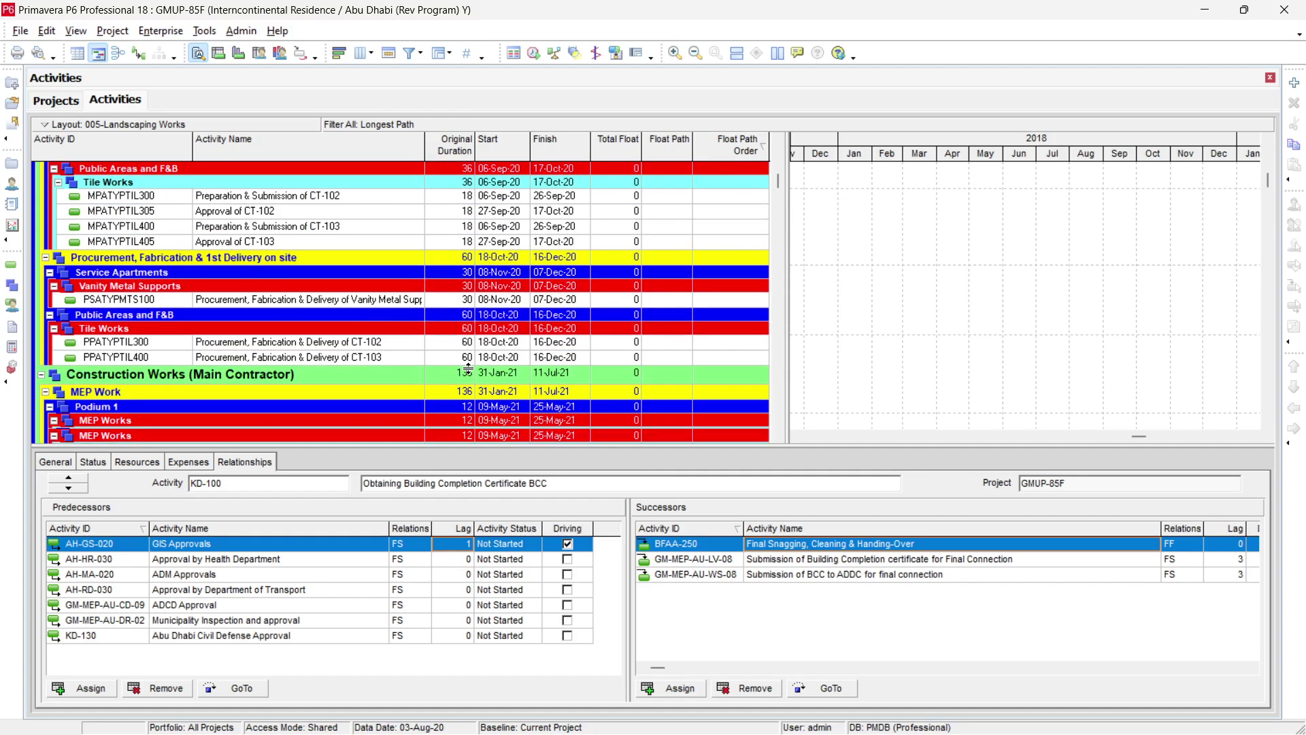
scroll(468, 371, "up", 3)
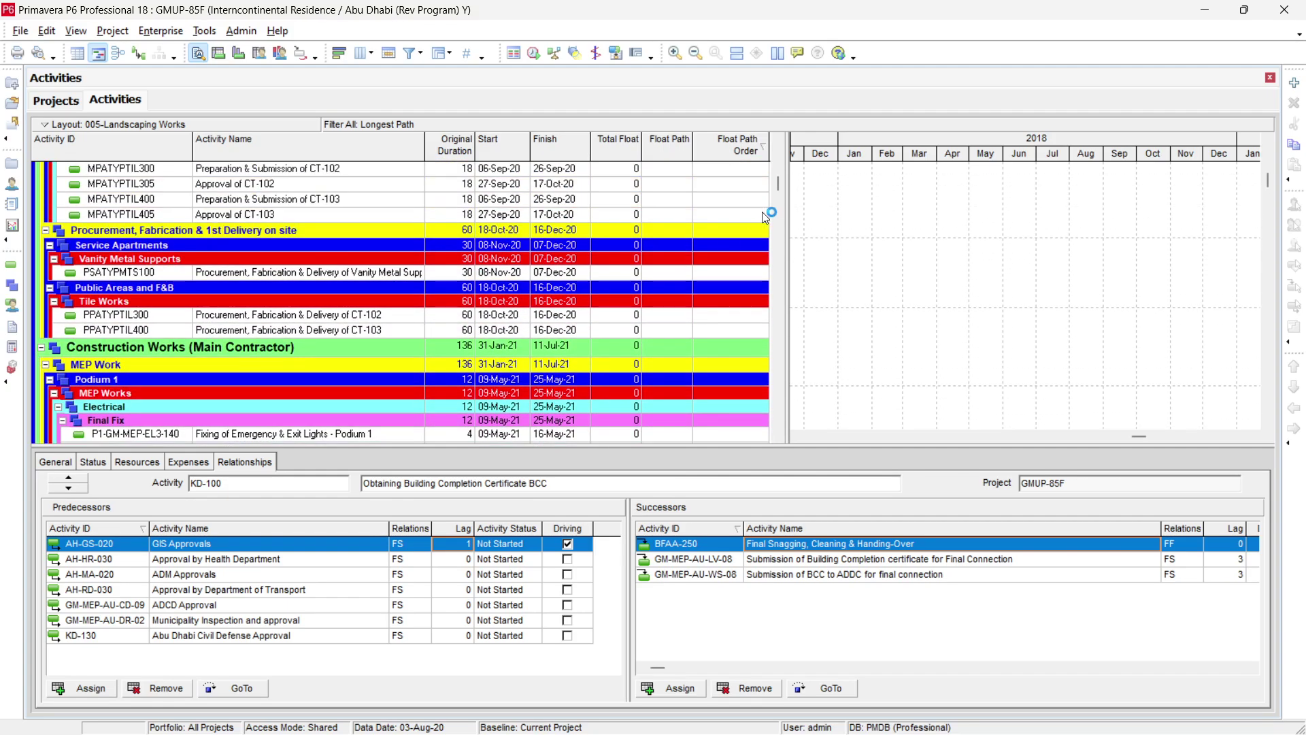
left_click_drag(780, 185, 785, 137)
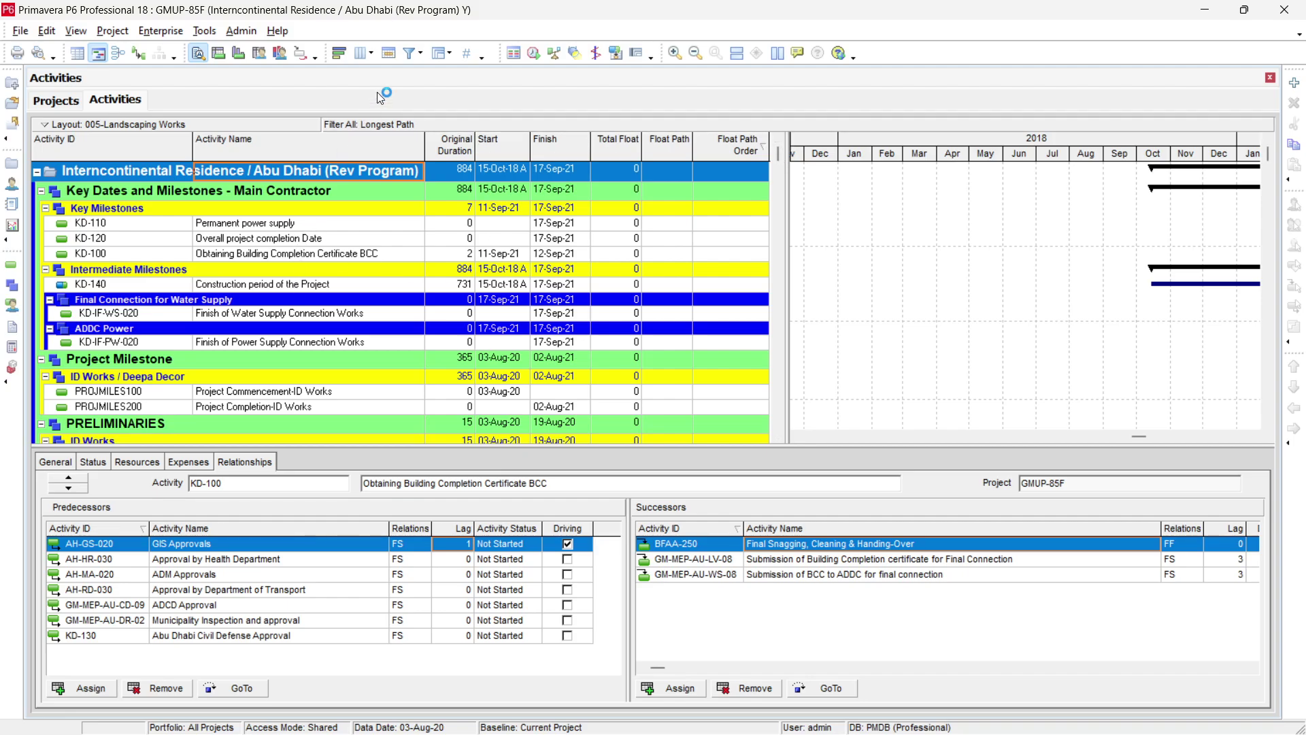
Replace the Longest Path filter with All Activities and look through the key and intermediate milestones
left_click(410, 53)
left_click(458, 204)
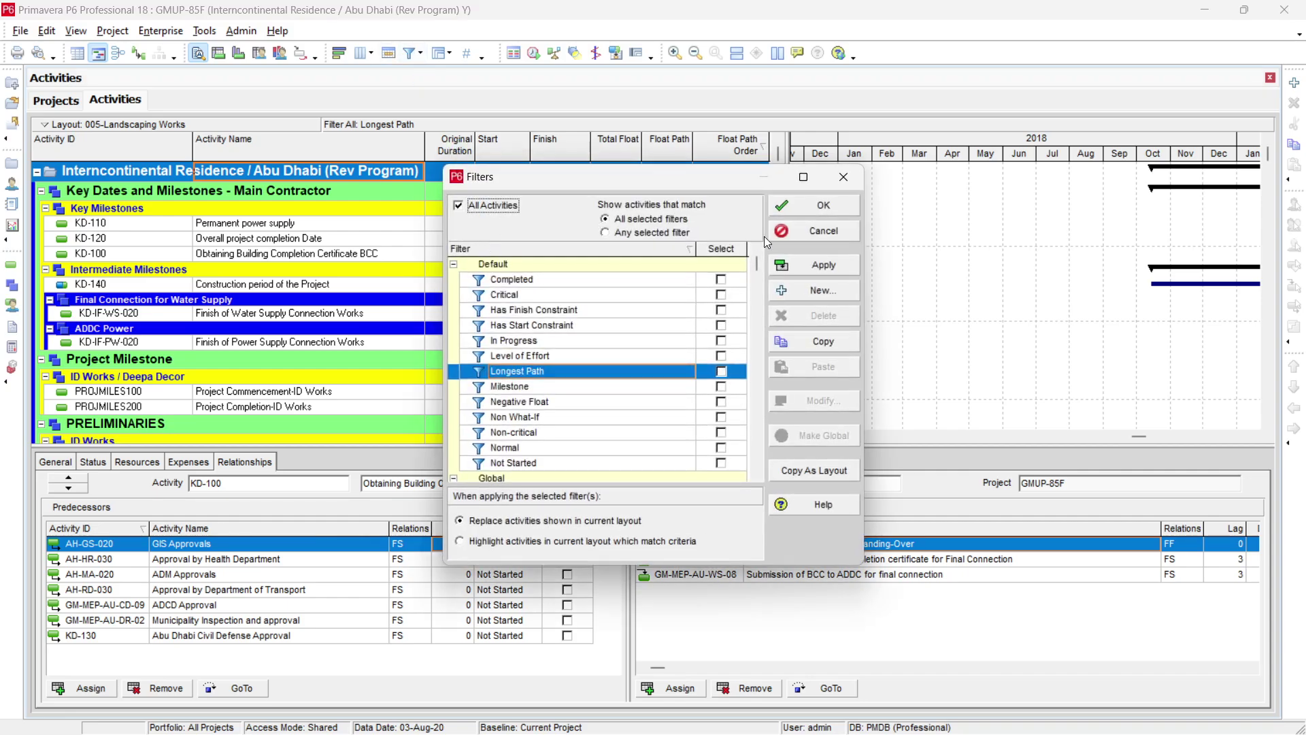
left_click(804, 264)
left_click(824, 206)
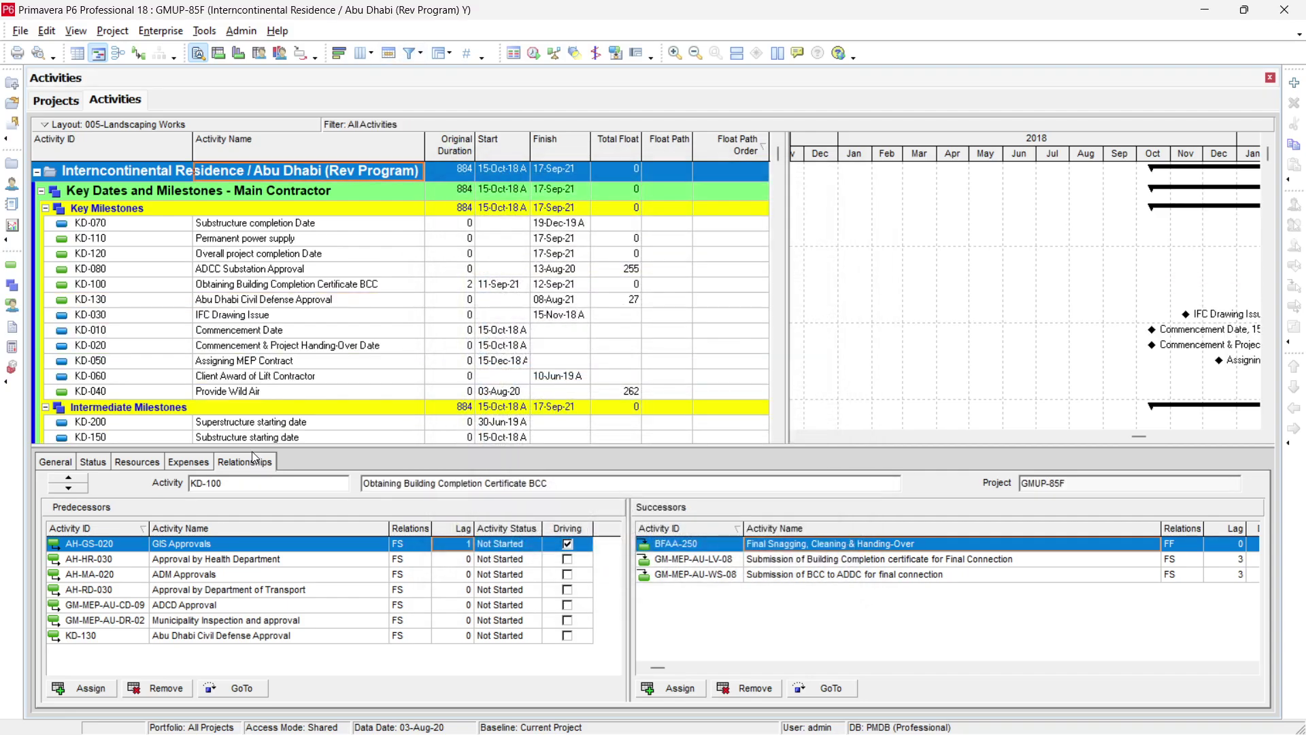
scroll(265, 357, "down", 7)
scroll(265, 359, "down", 5)
scroll(263, 365, "up", 6)
scroll(264, 364, "up", 5)
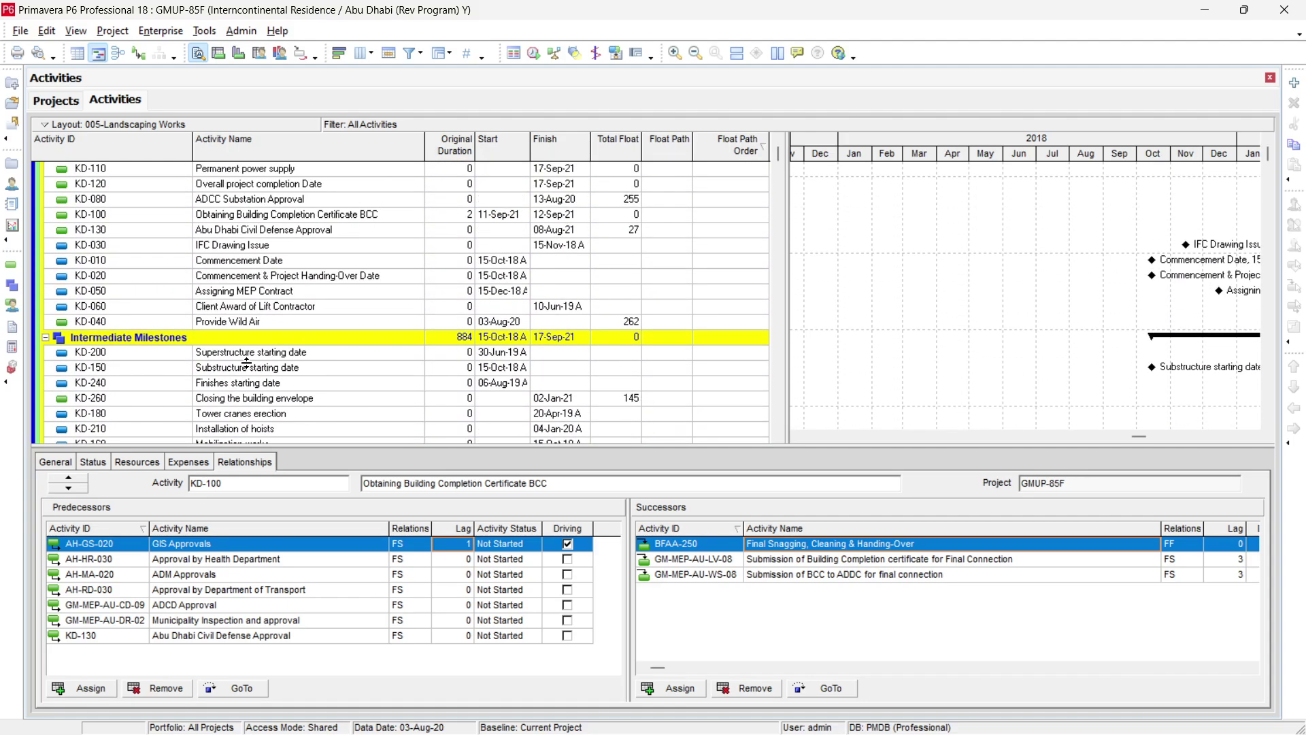
scroll(253, 340, "down", 2)
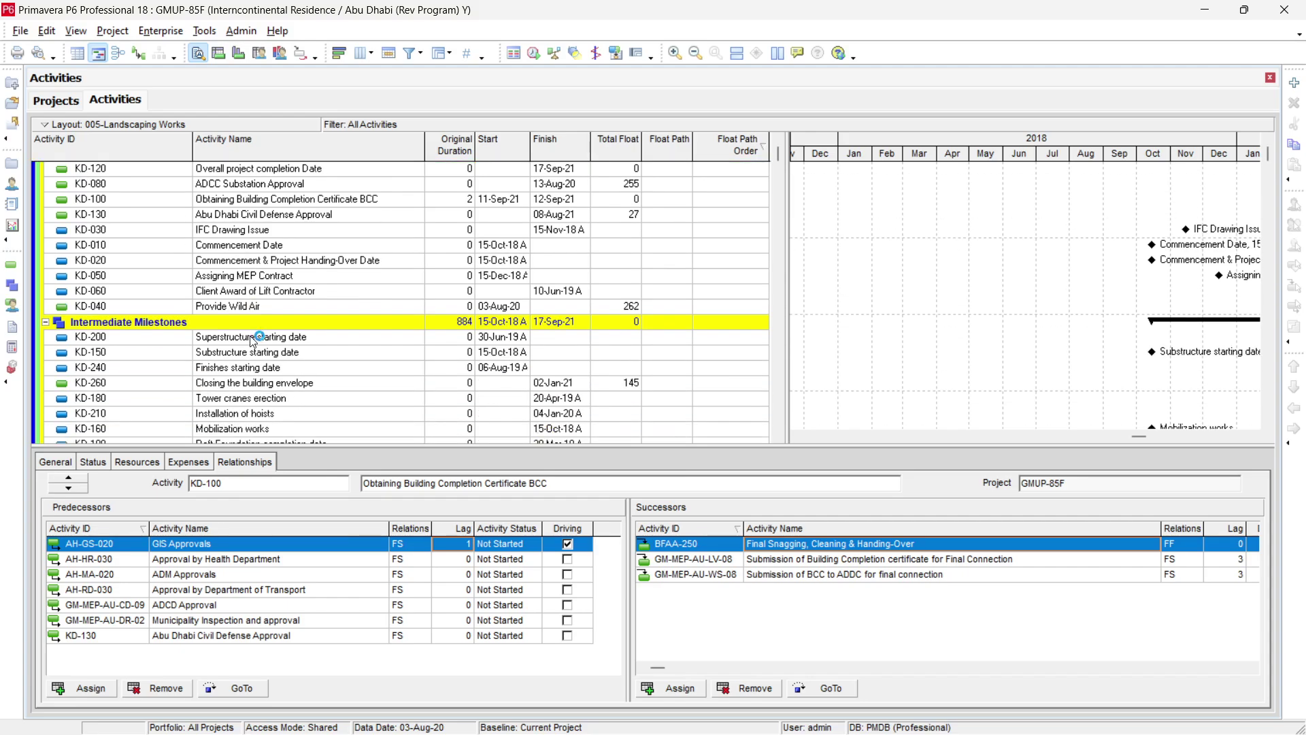
scroll(253, 340, "down", 2)
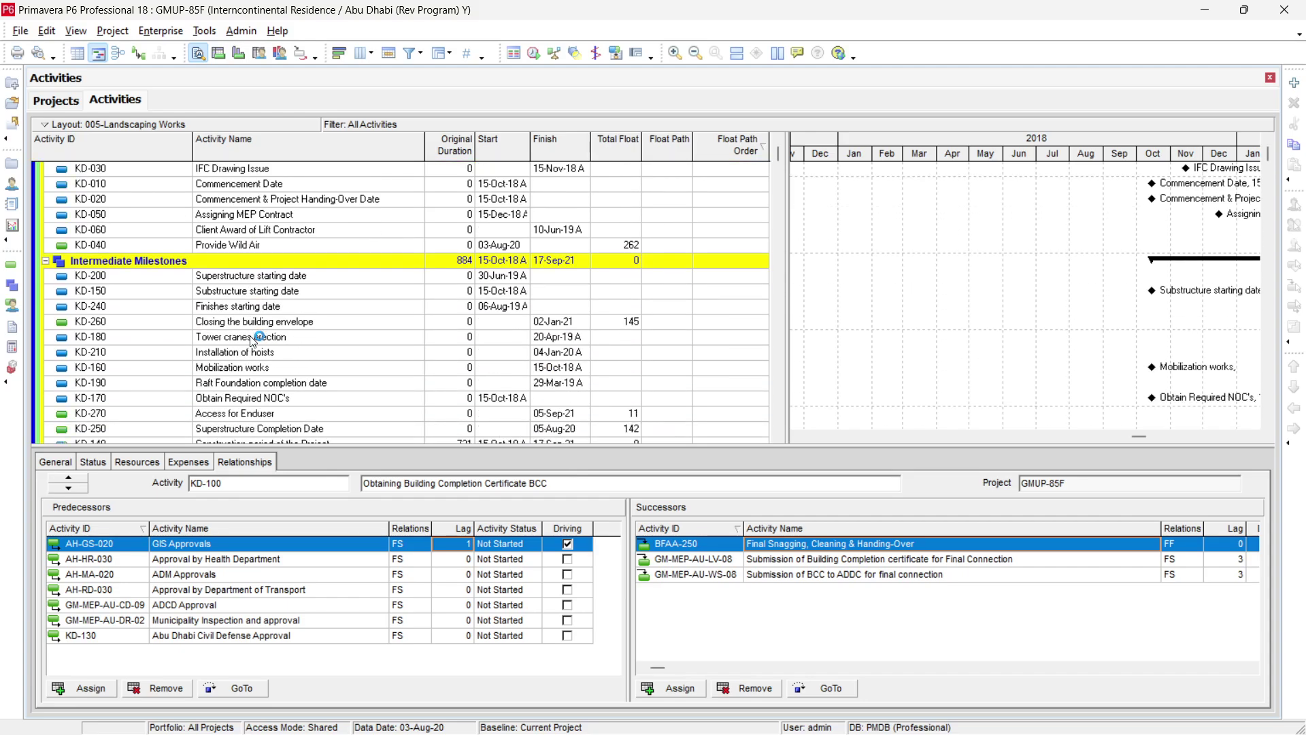
Examine the relationships of several intermediate milestones and look through the finishing-works, utility connection and other package milestones
left_click(250, 295)
scroll(248, 295, "down", 2)
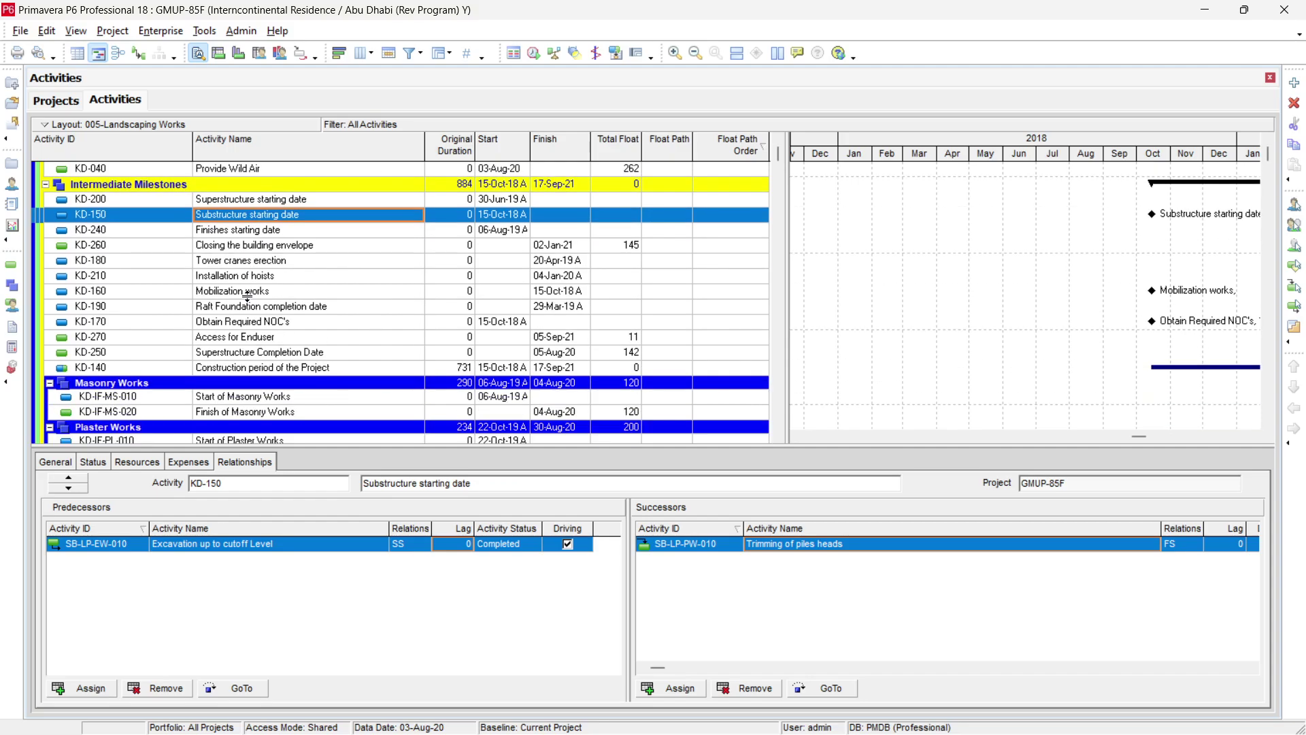
left_click(257, 278)
scroll(258, 285, "down", 2)
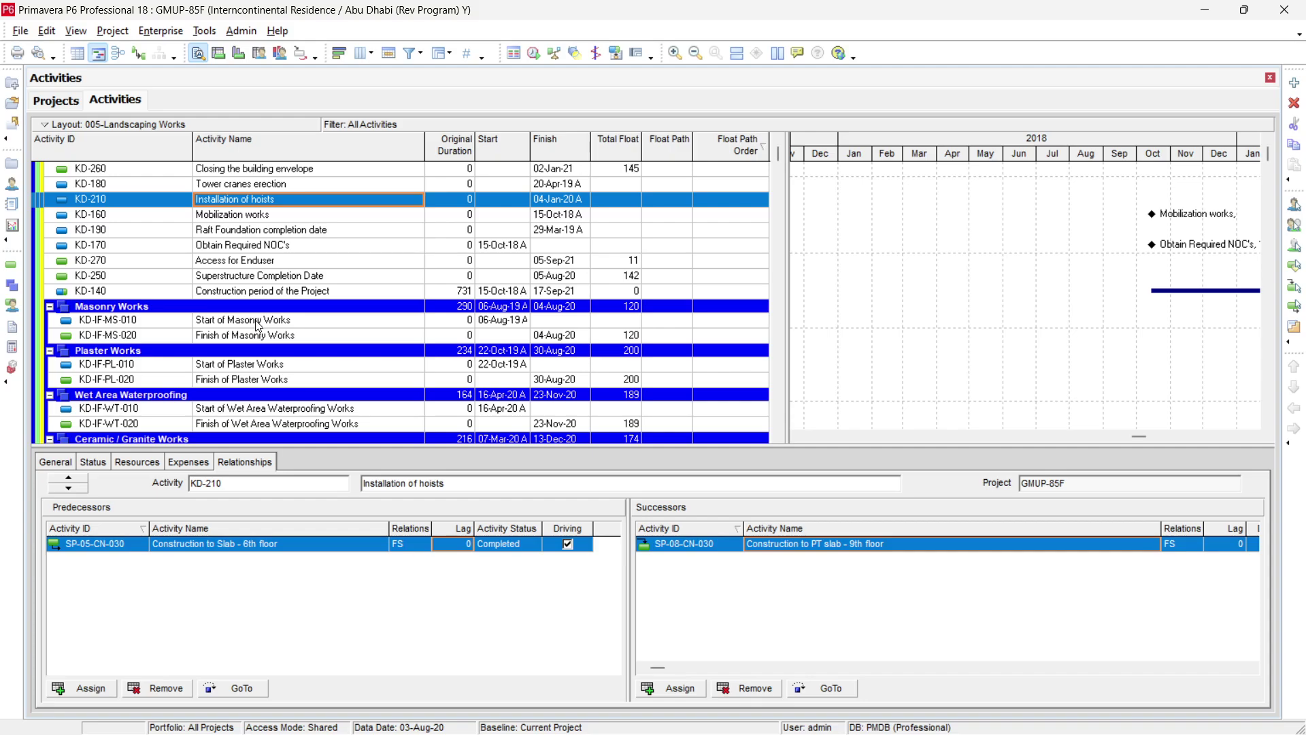
left_click(259, 321)
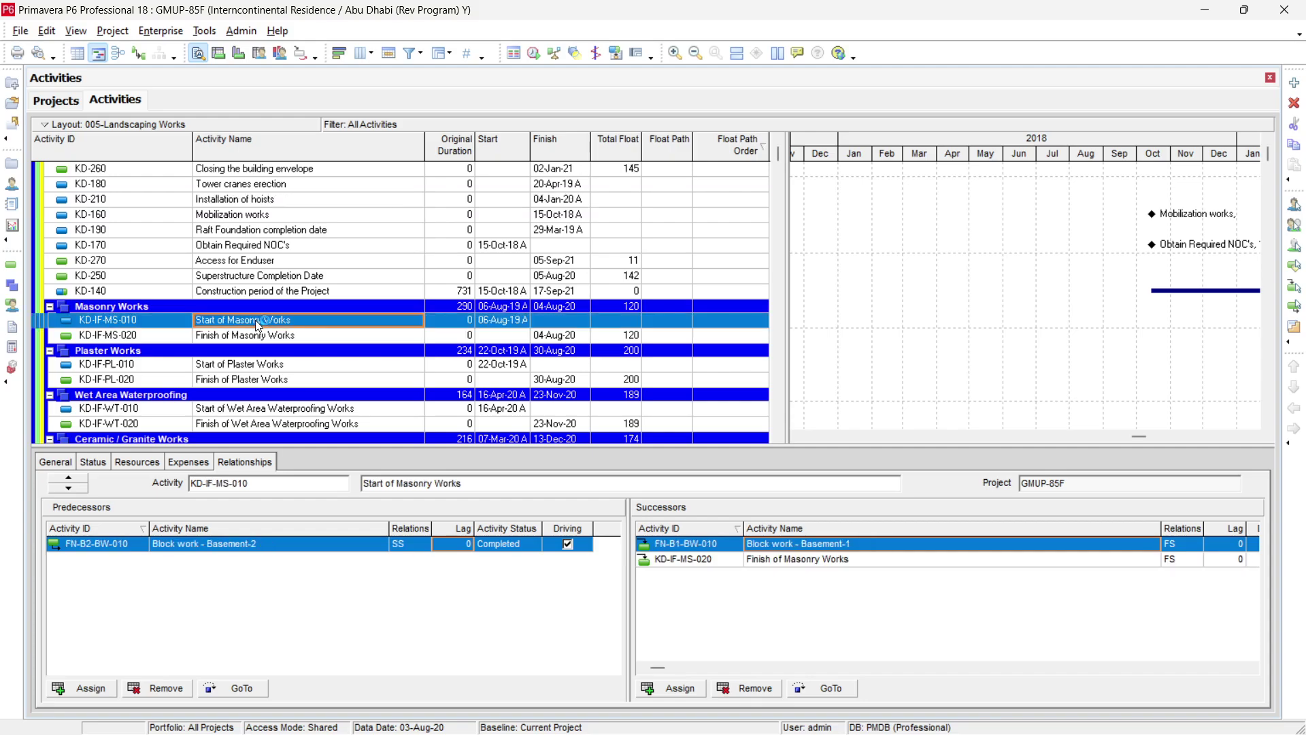
scroll(261, 327, "down", 5)
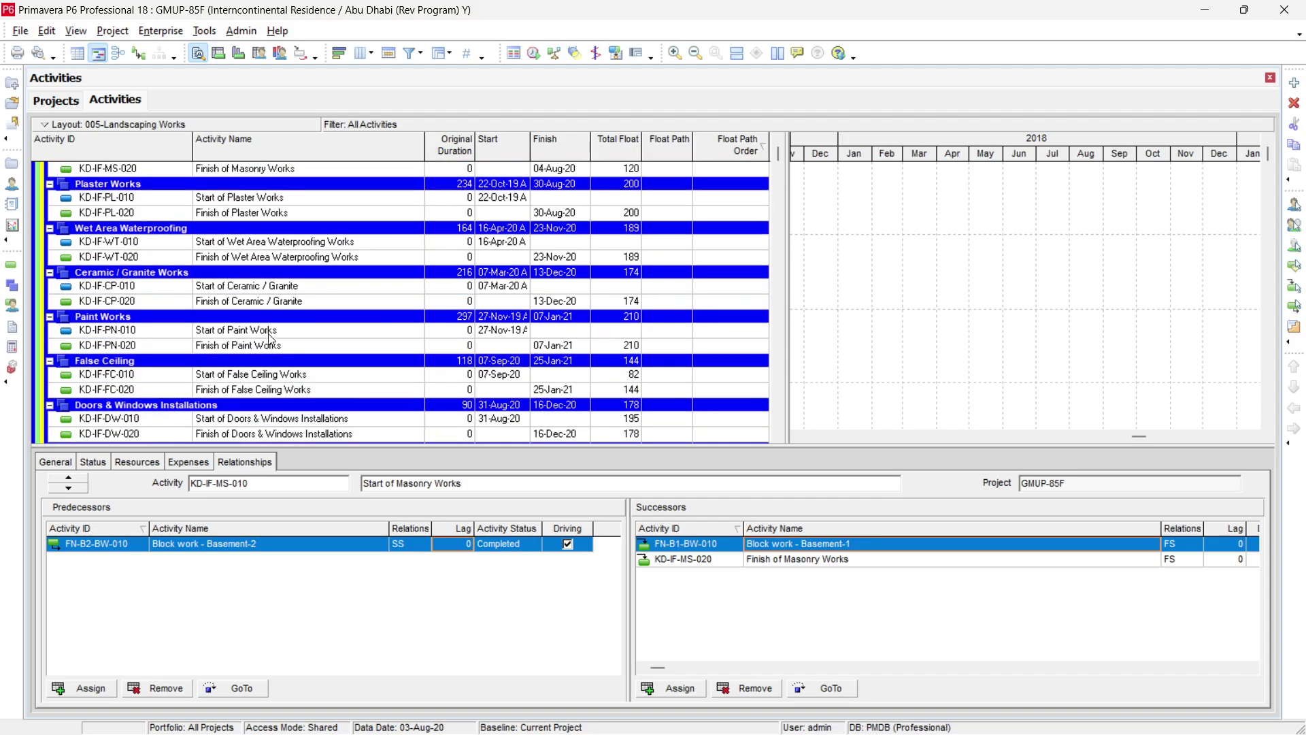
scroll(271, 333, "down", 1)
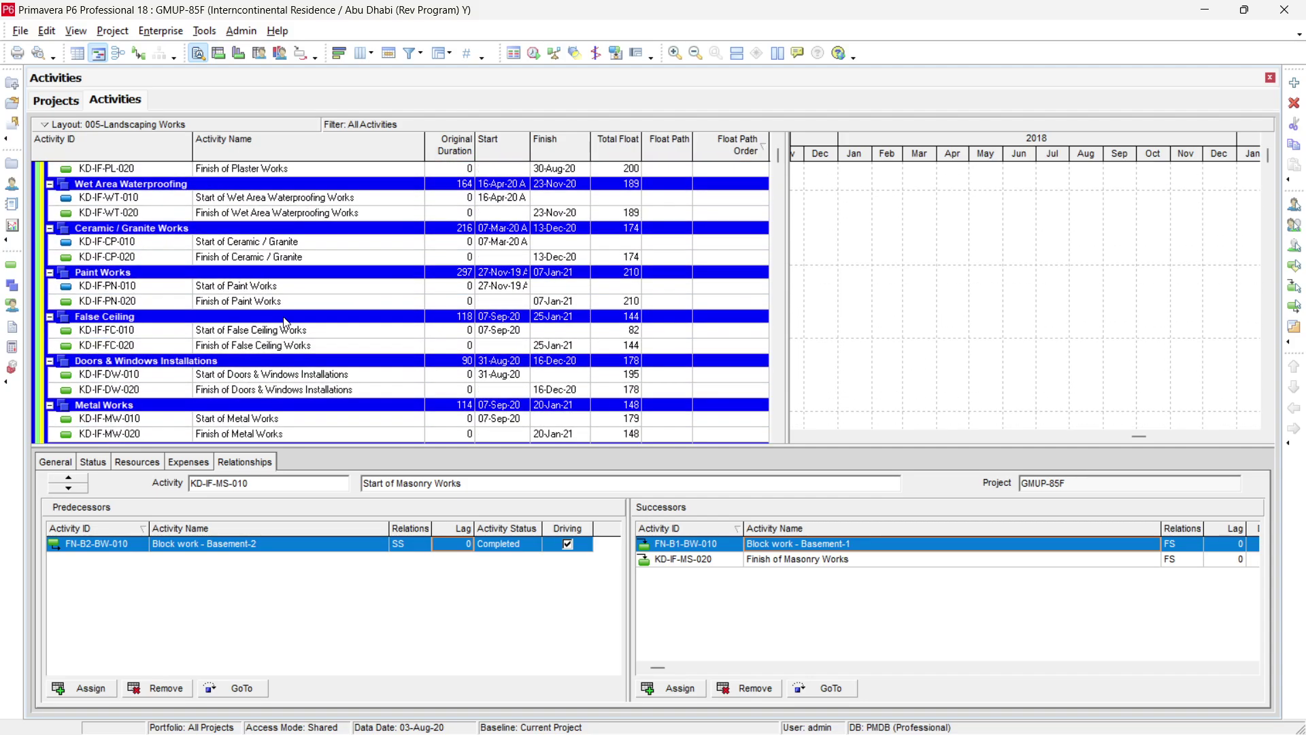
left_click(294, 288)
scroll(289, 289, "down", 12)
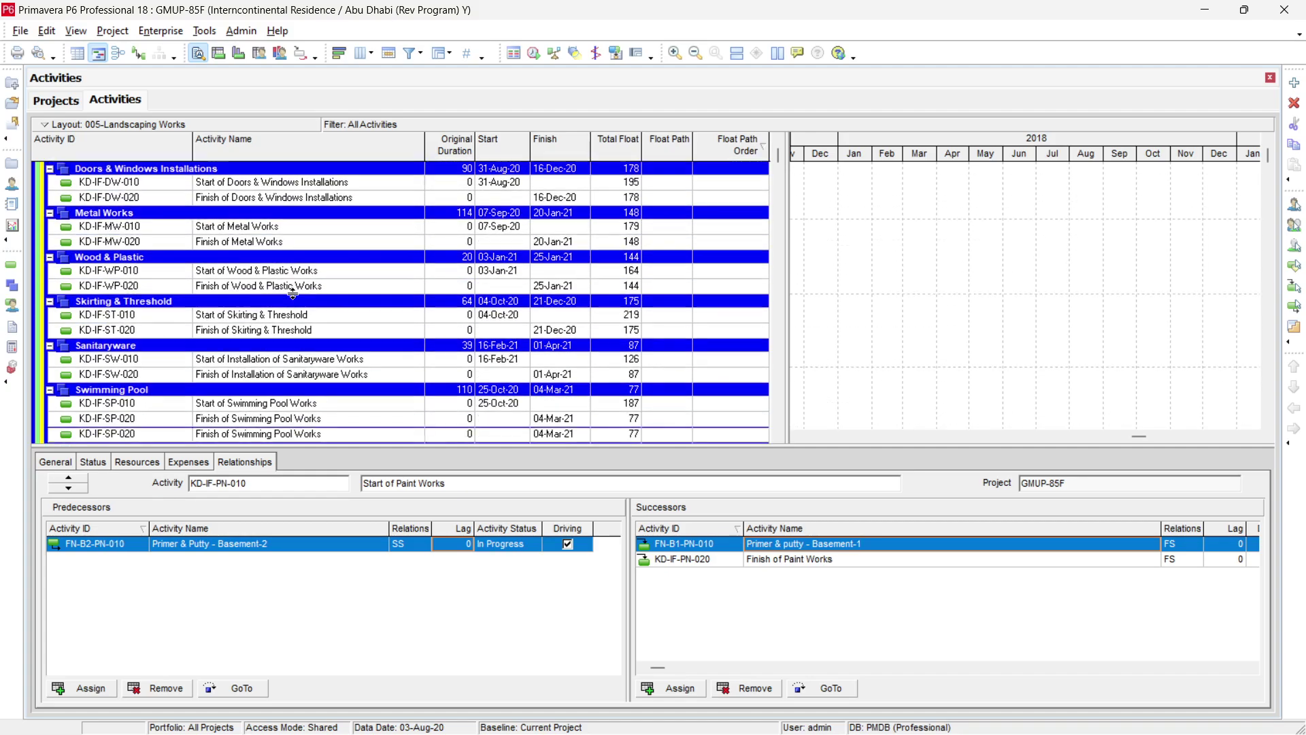
scroll(288, 293, "down", 20)
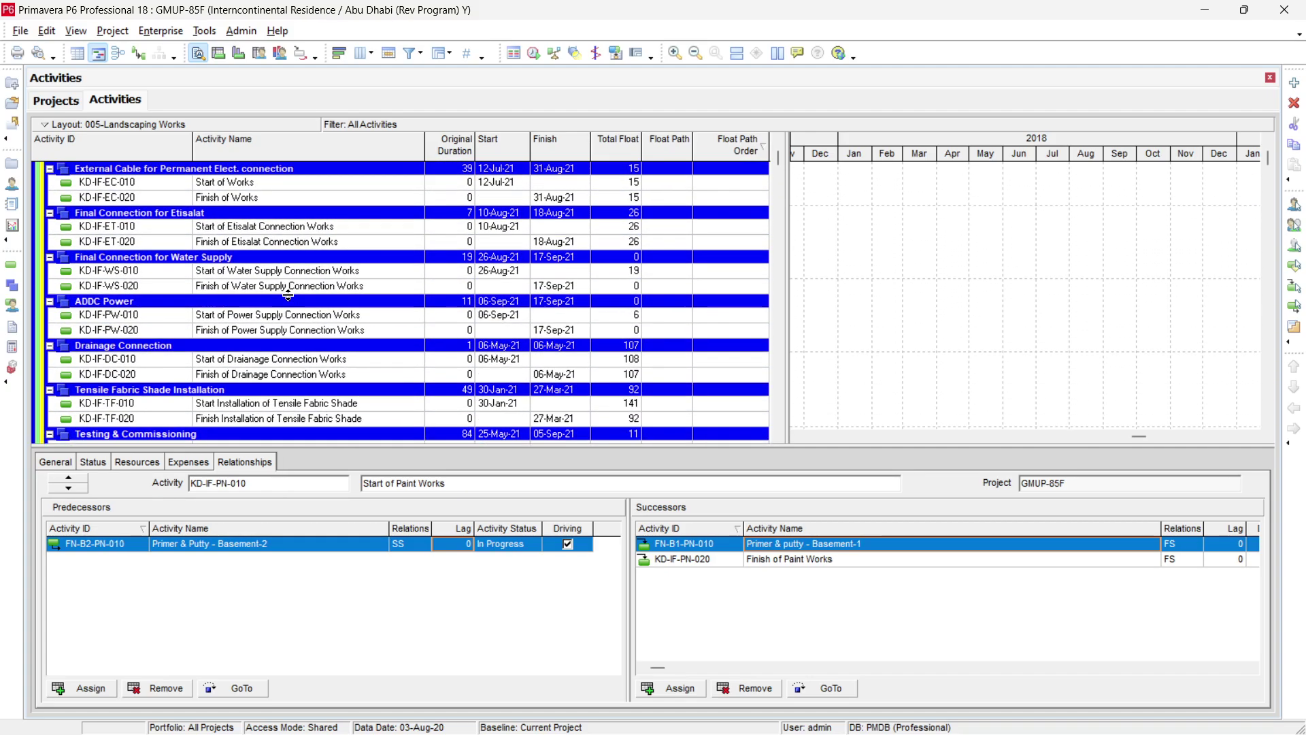
scroll(288, 294, "down", 2)
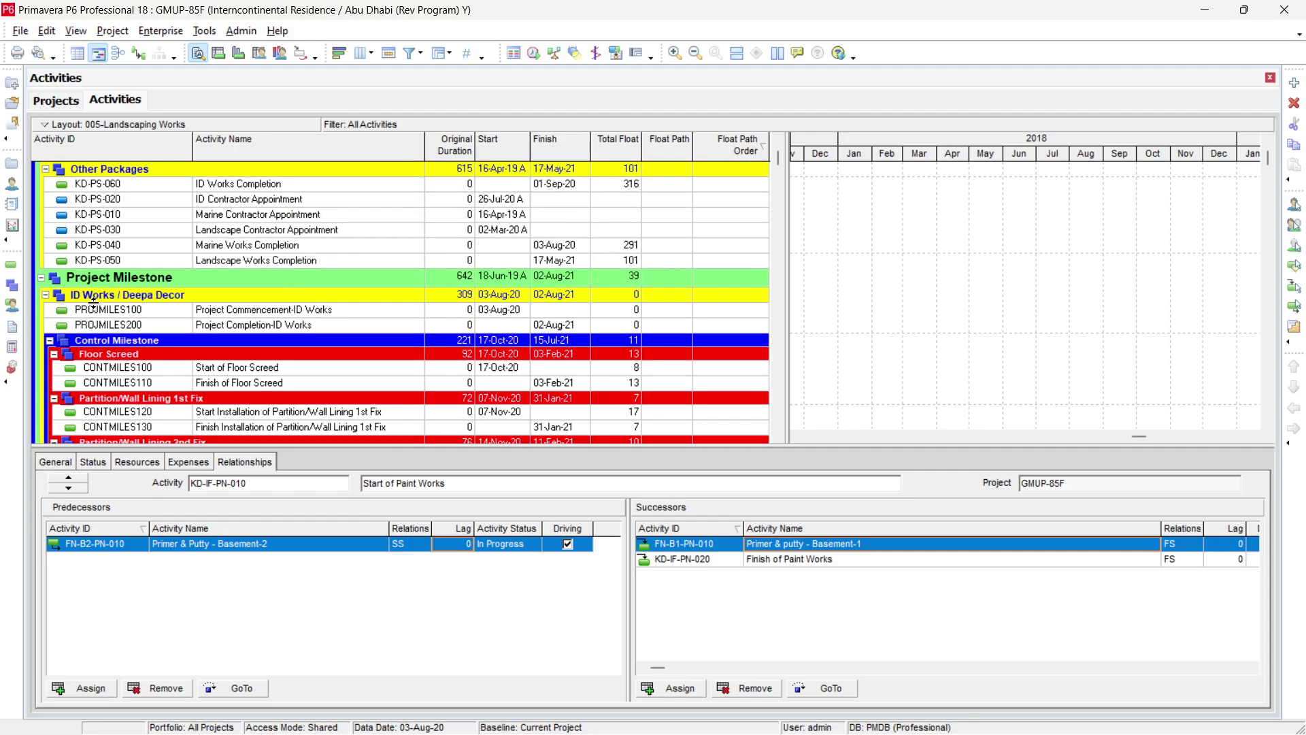
Copy the activity ID of the Project Completion-ID Works milestone under ID Works / Deepa Decor
left_click(337, 328)
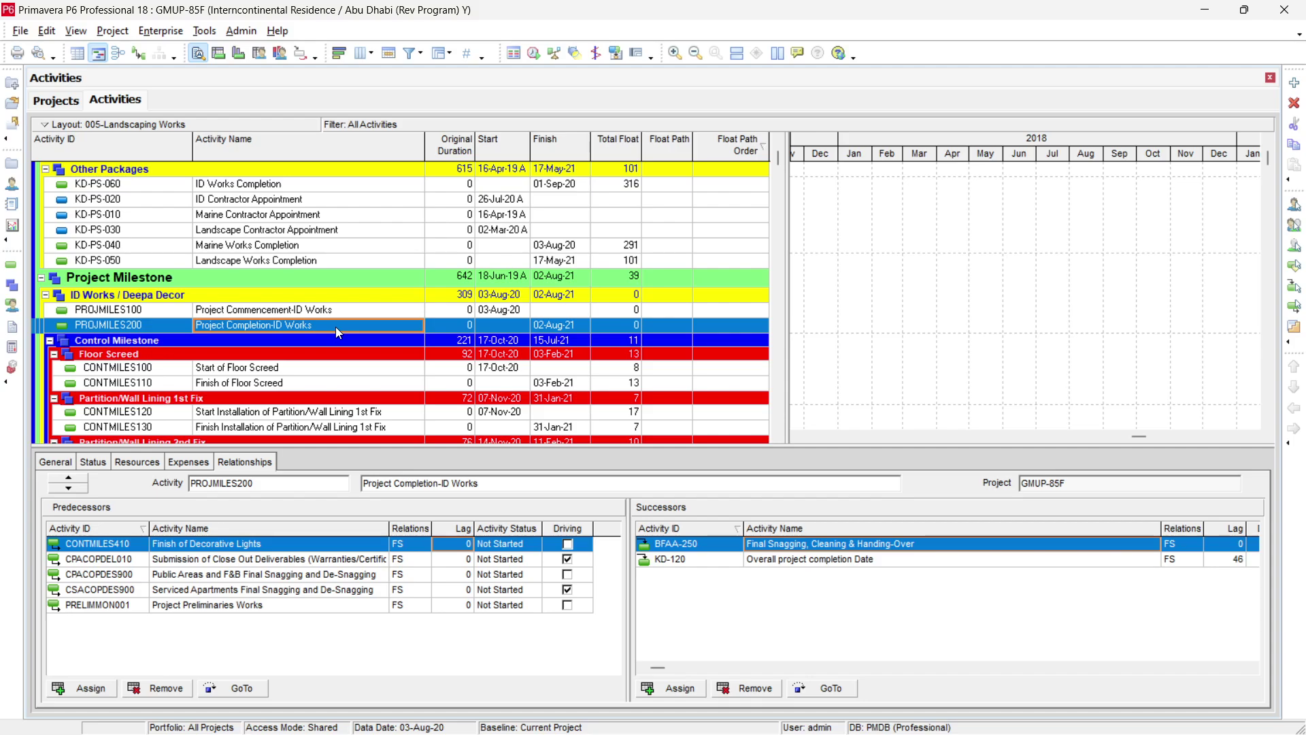
left_click(154, 326)
key("ctrl+c")
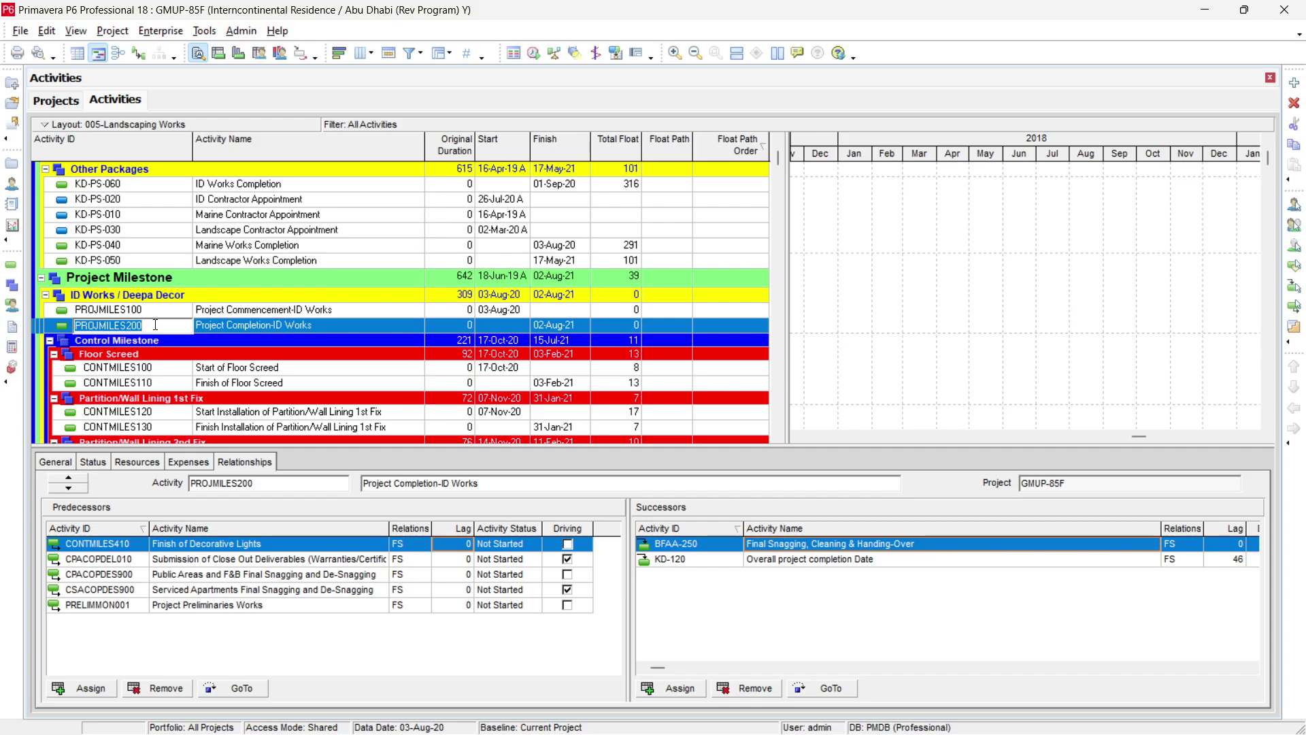
key("Return")
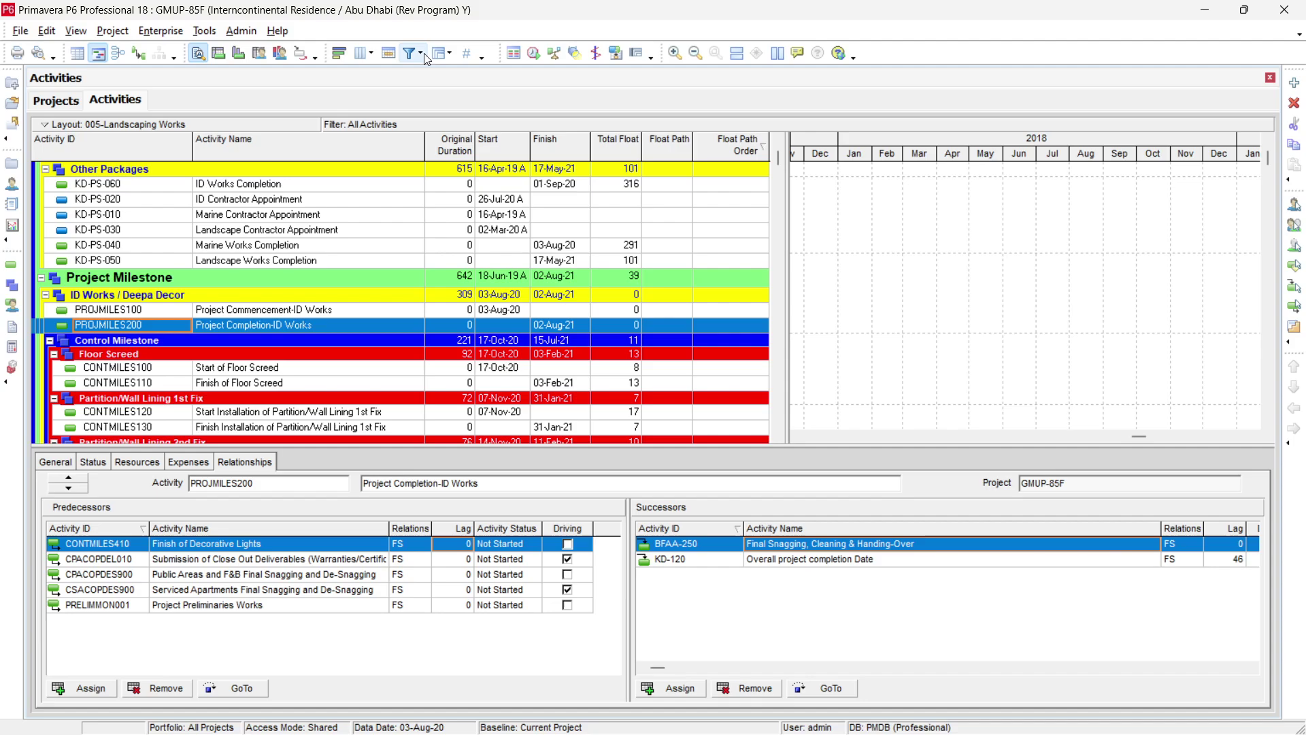
Set the schedule options to calculate multiple float paths using Free Float
key("F9")
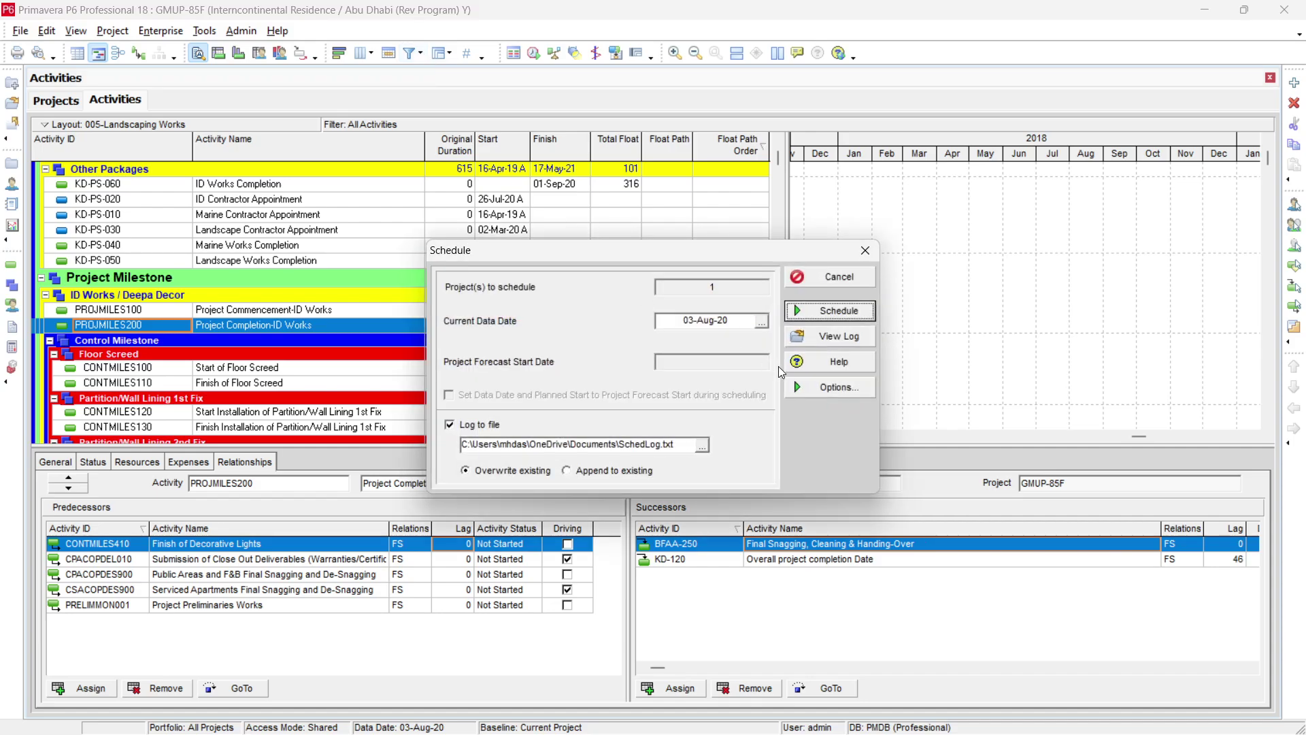
left_click(838, 386)
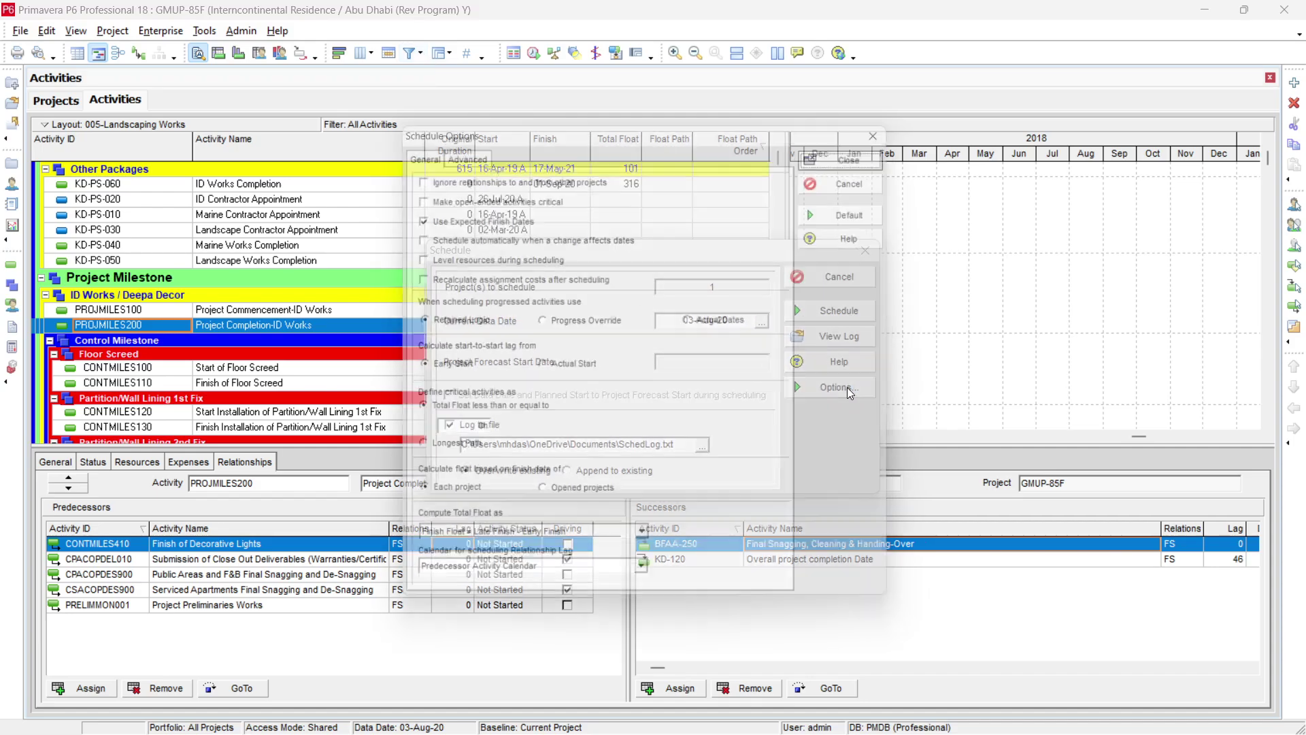
left_click(451, 149)
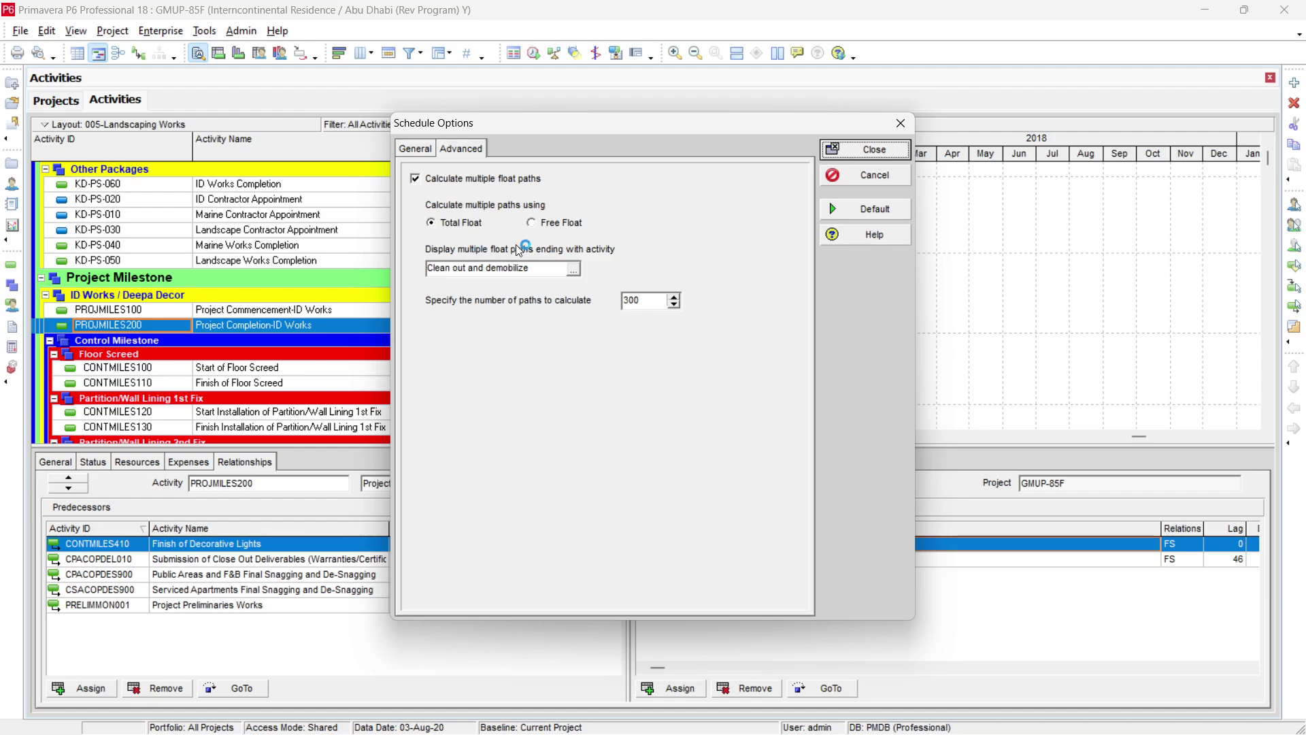
left_click(536, 226)
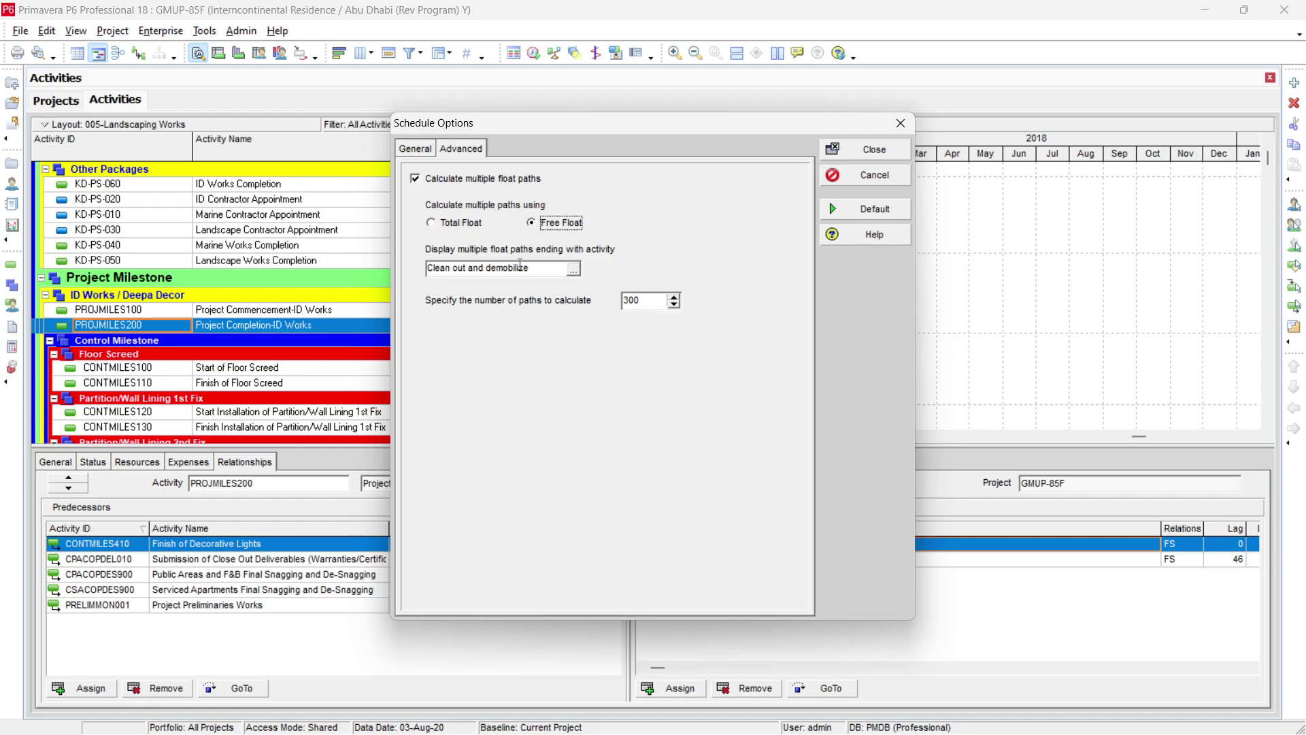
Set the float paths to end with activity PROJMILES200, Project Completion-ID Works, and schedule the project
left_click(575, 271)
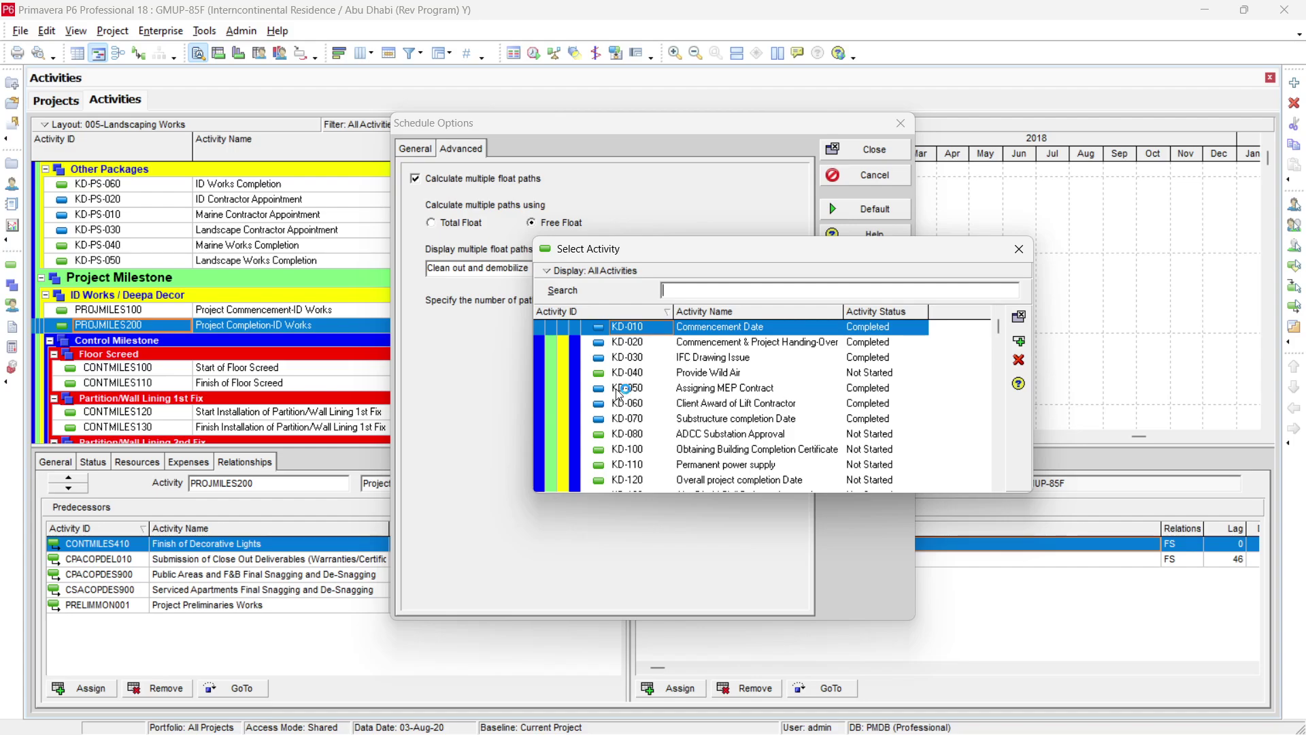
left_click(616, 389)
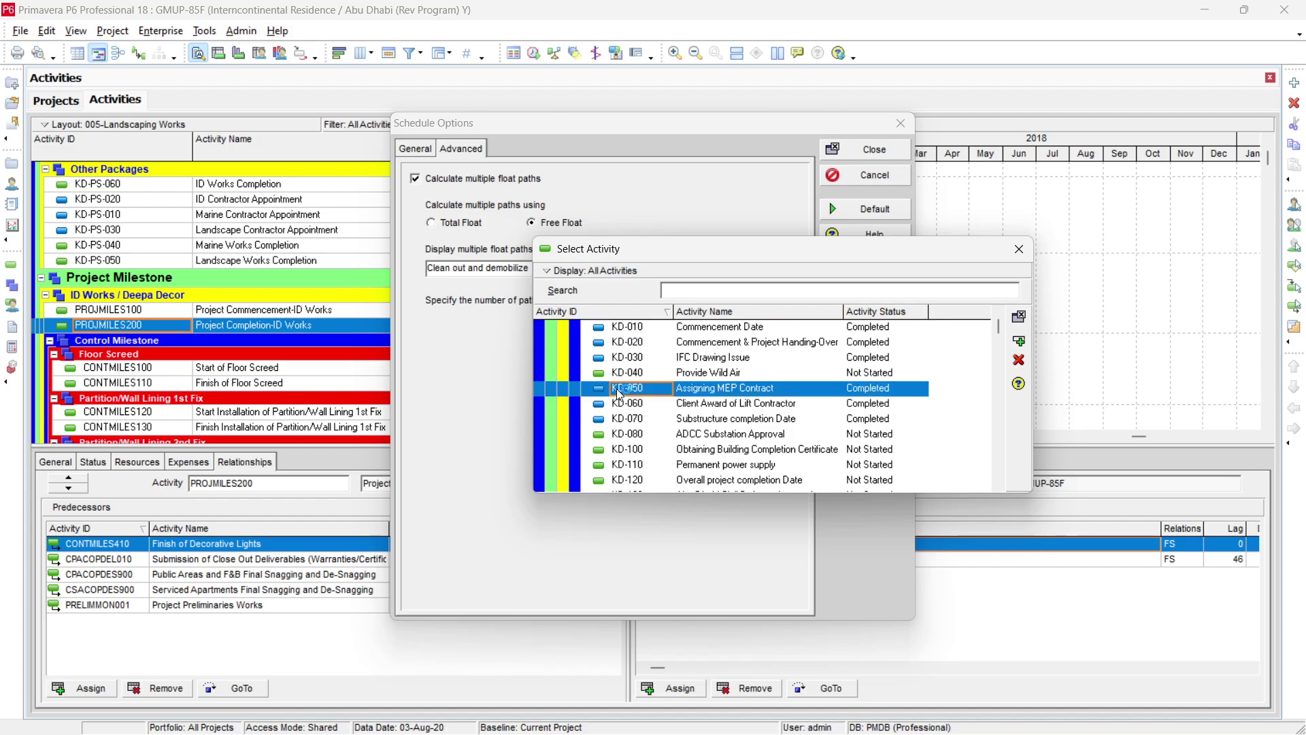
left_click(695, 291)
key("ctrl+v")
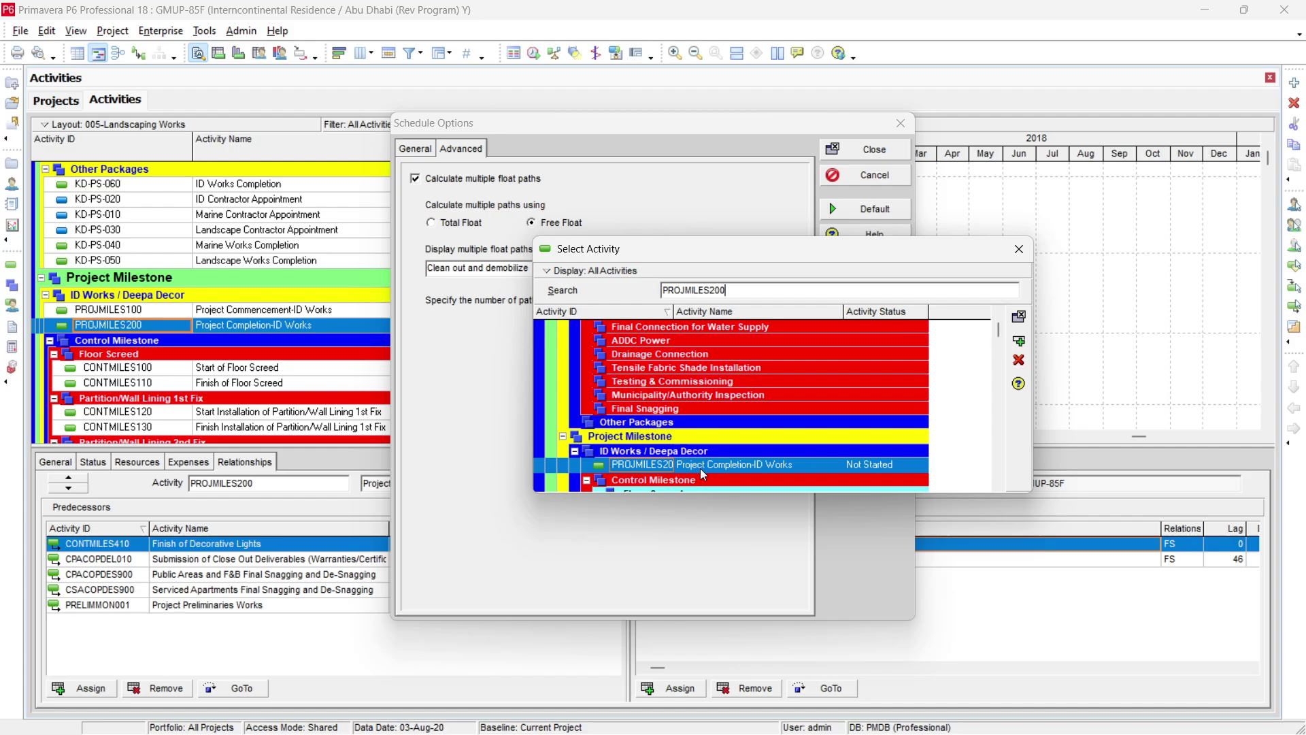
left_click(777, 467)
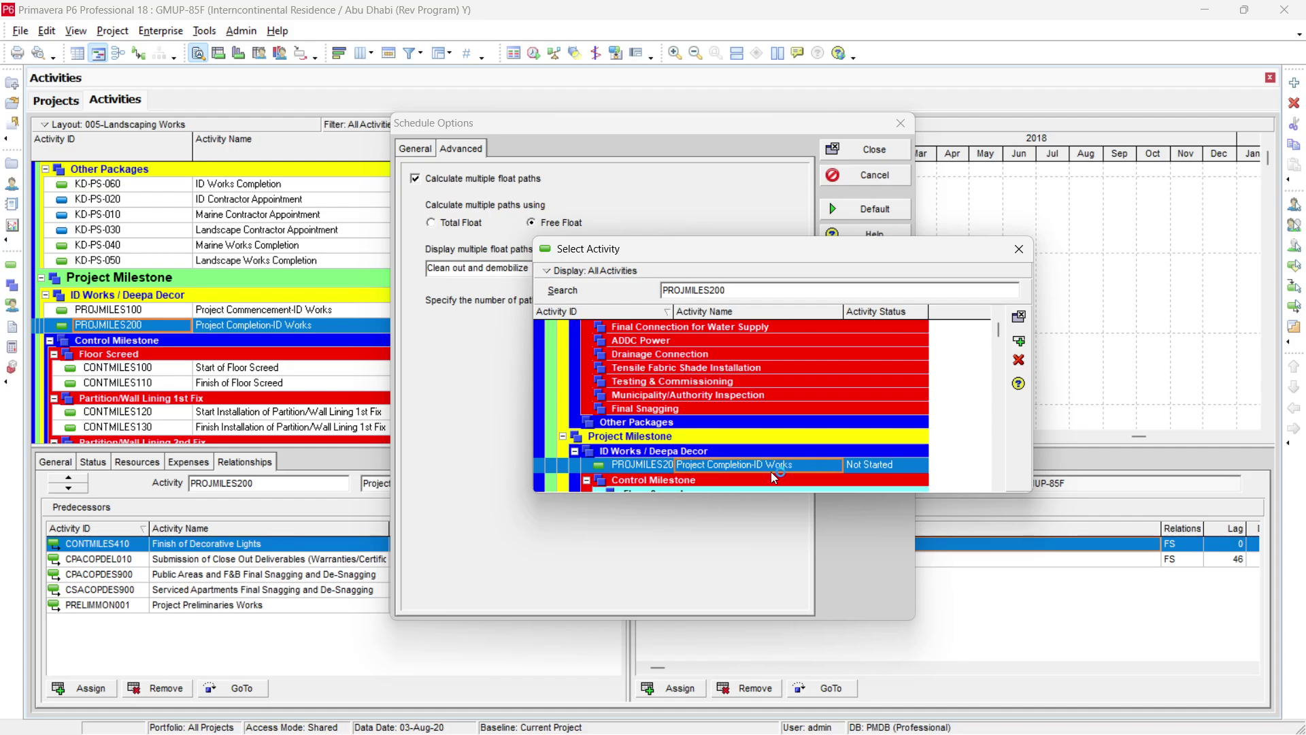
left_click(1019, 342)
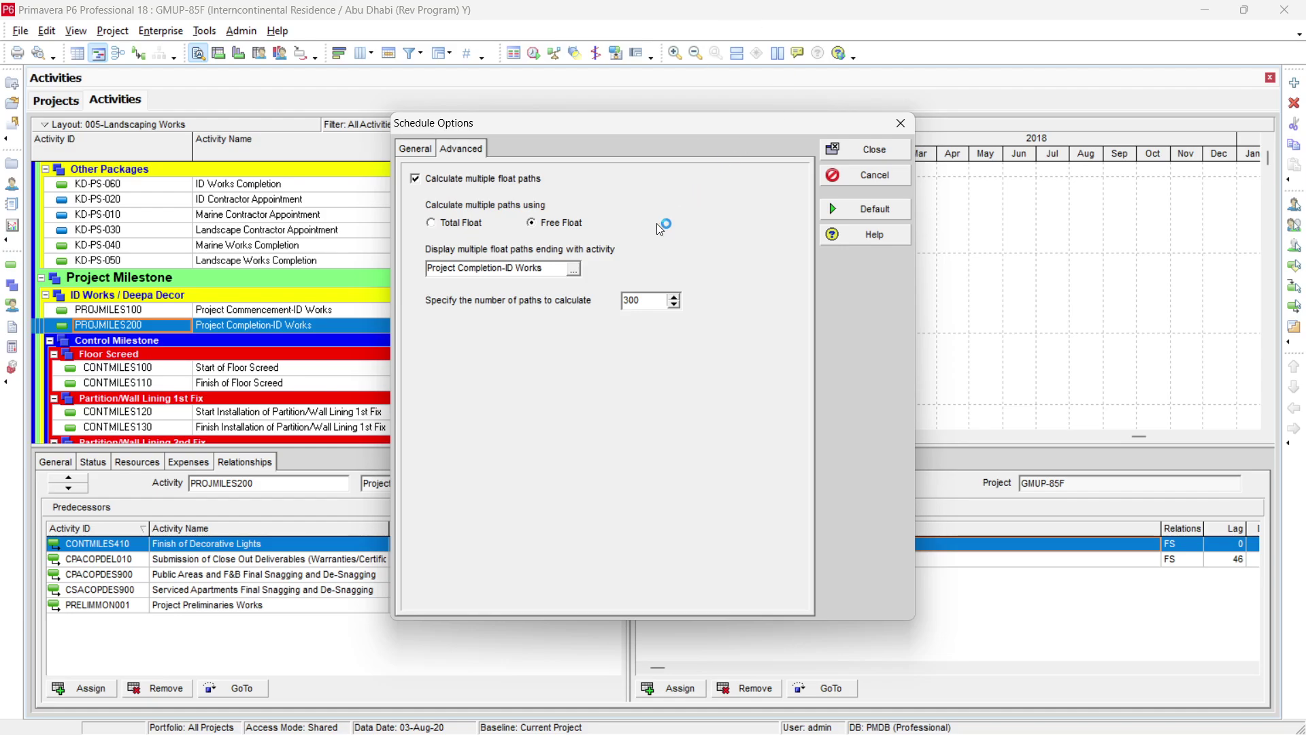
left_click(888, 156)
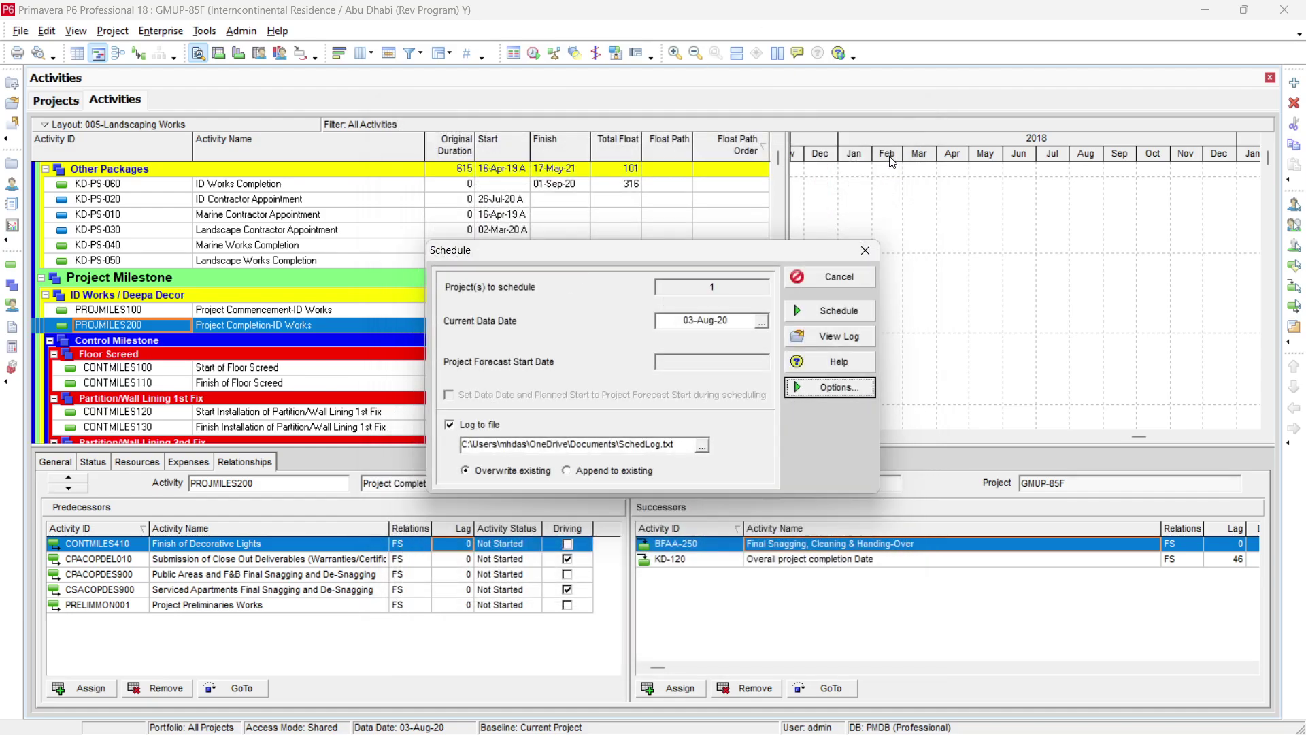
left_click(843, 314)
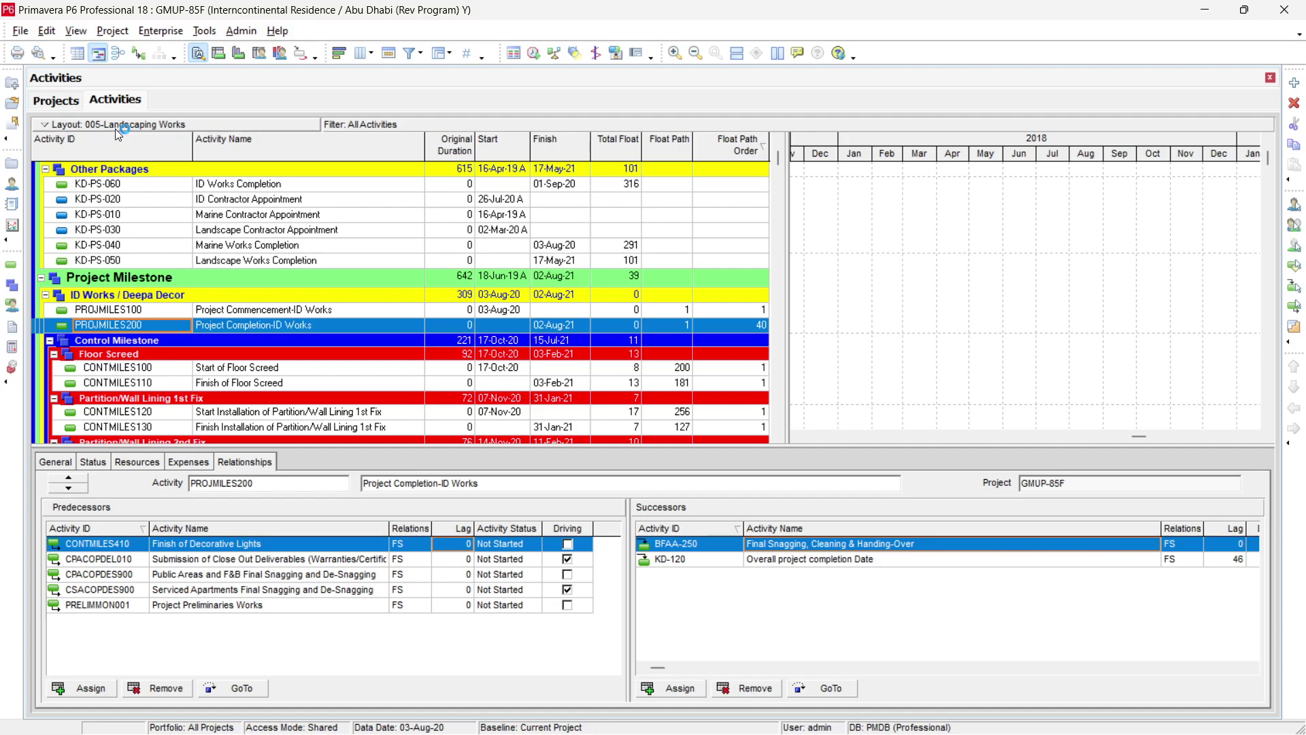
Save the changes to the 005-Landscaping Works layout and open the 001-ID Works layout
left_click(155, 128)
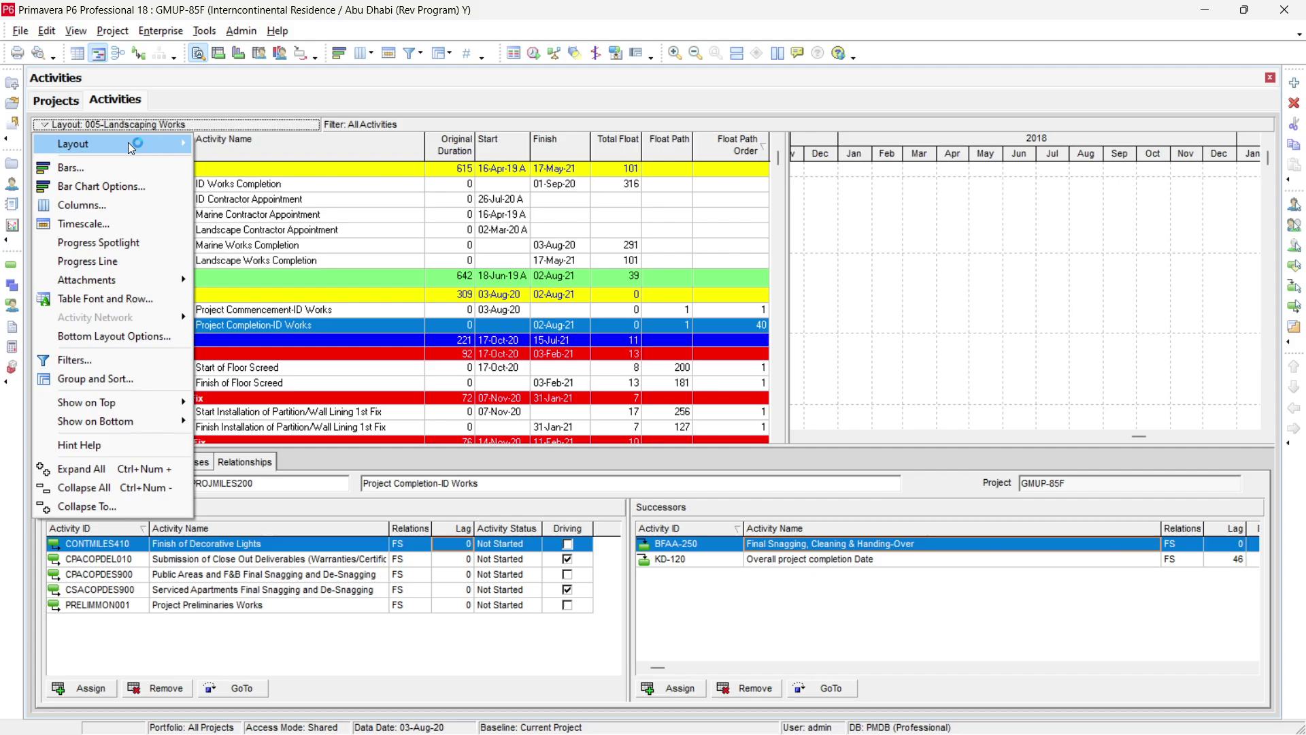
mouse_move(131, 147)
left_click(222, 145)
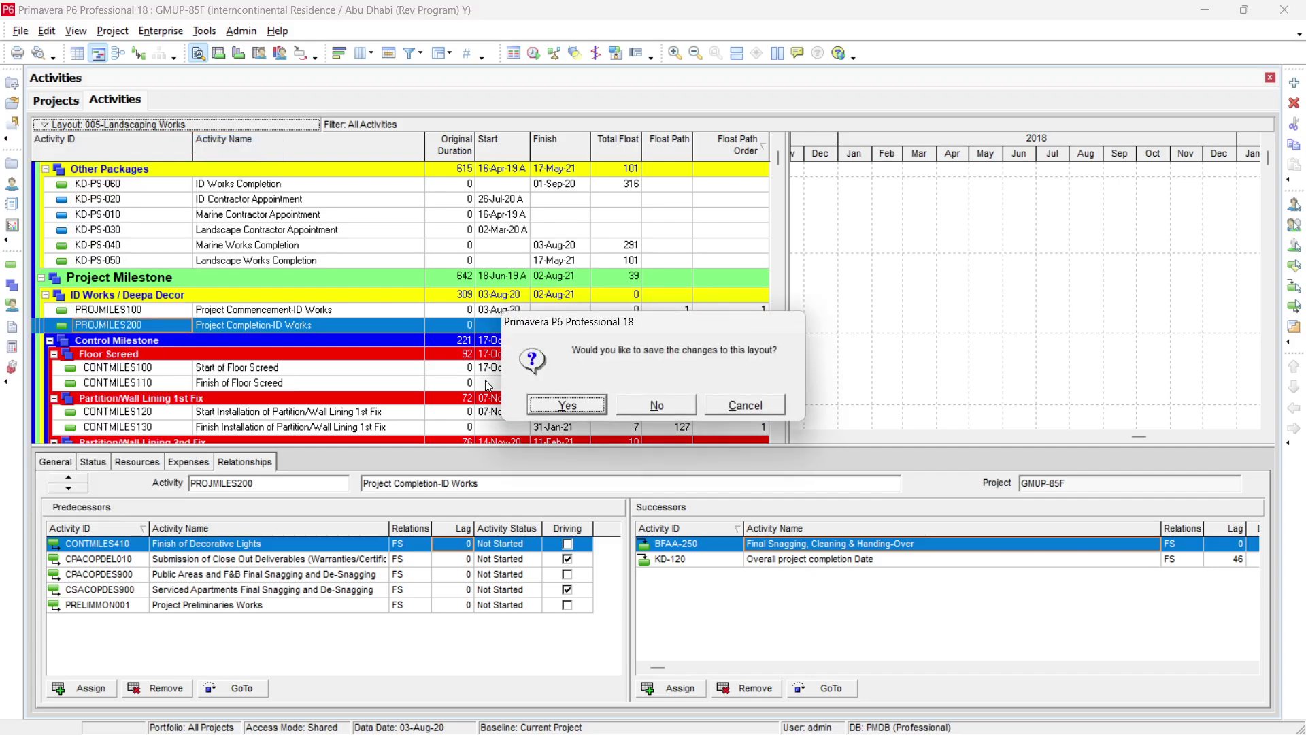
left_click(581, 406)
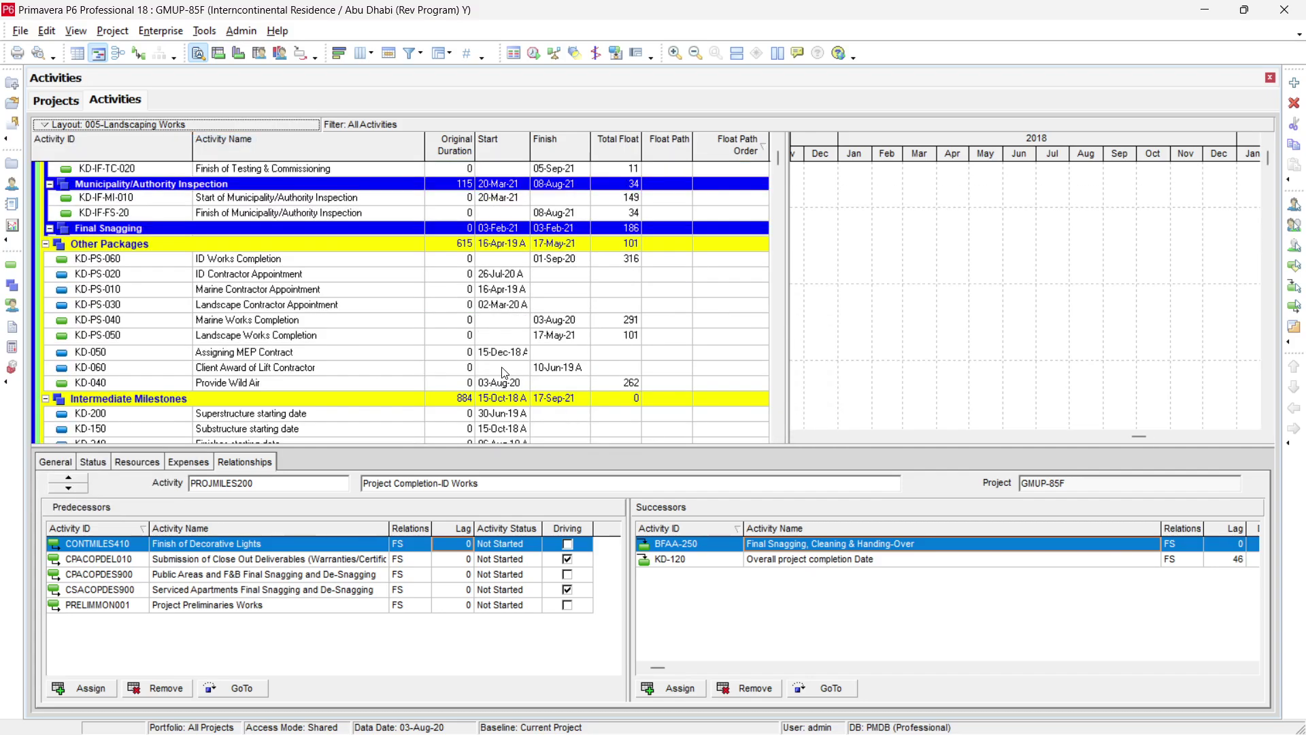
left_click(586, 461)
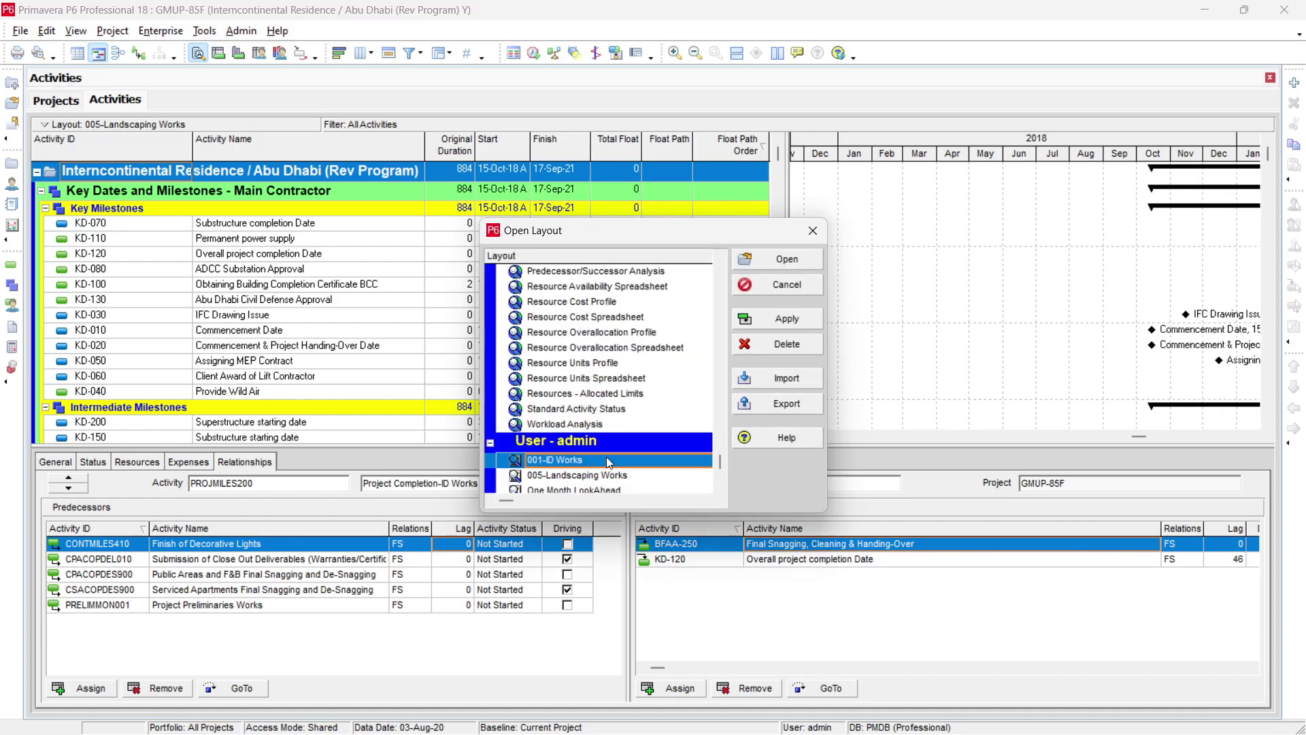
left_click(821, 323)
left_click(798, 259)
left_click_drag(970, 163, 971, 151)
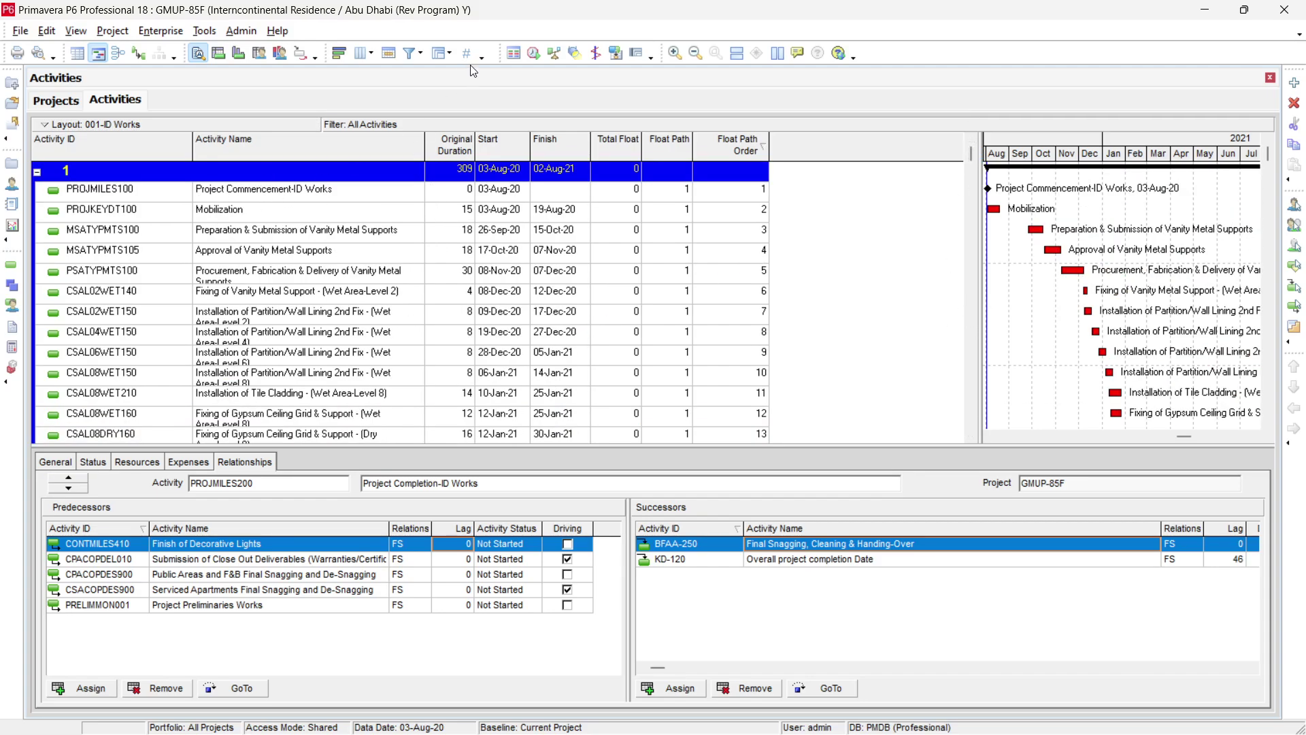
Group the activities of the 001-ID Works layout by WBS and look through the key milestones
left_click(440, 54)
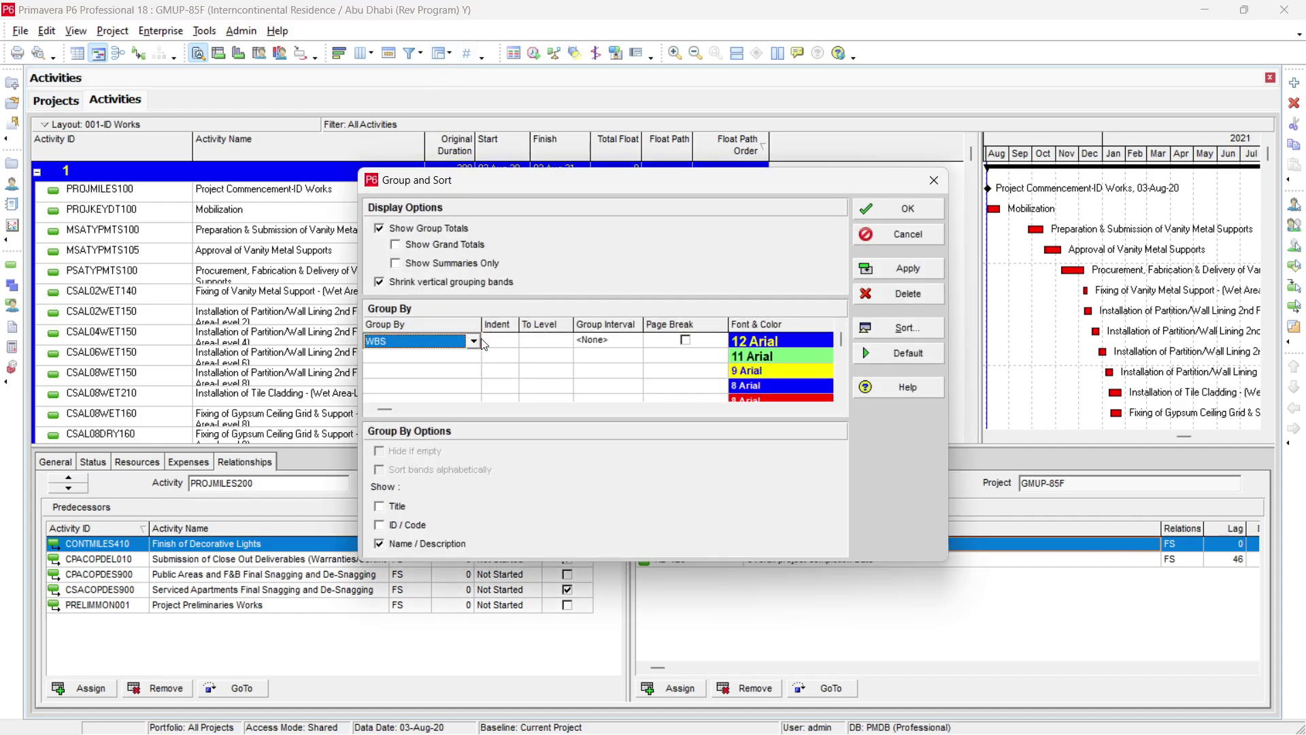
left_click(907, 268)
left_click(908, 208)
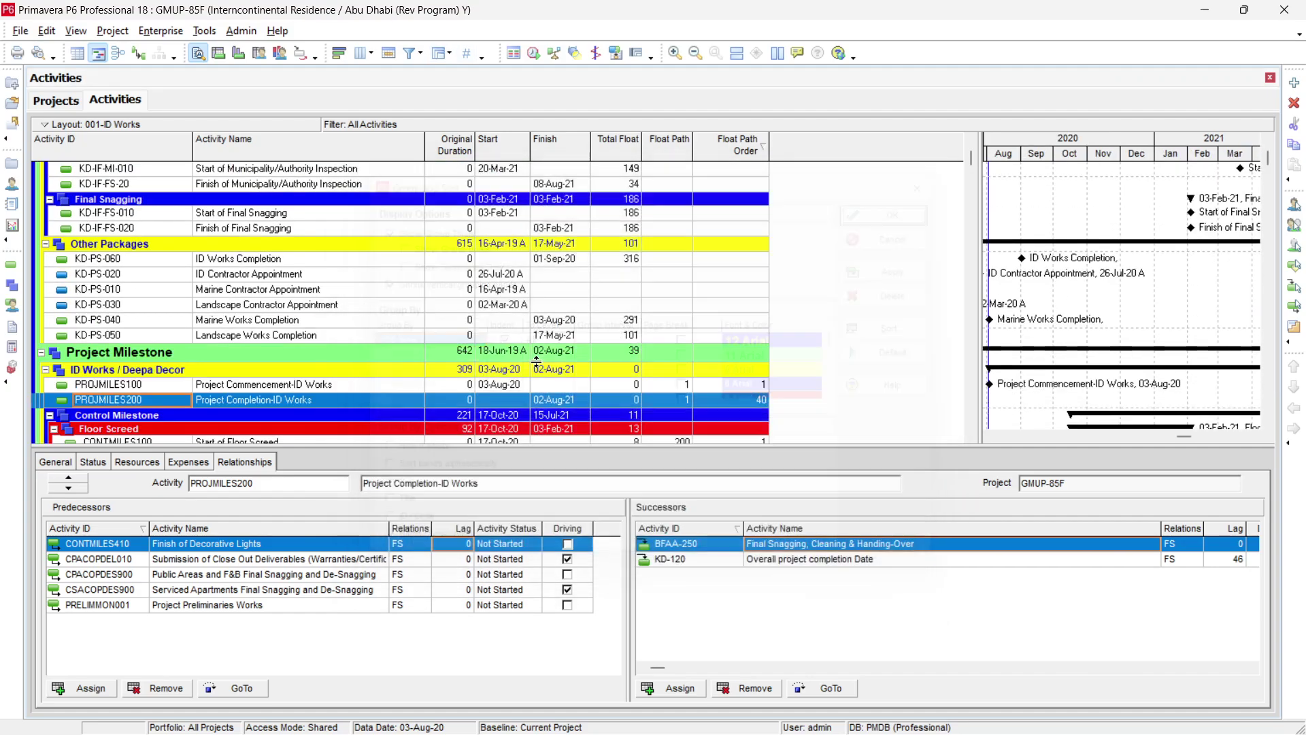
left_click_drag(968, 159, 971, 146)
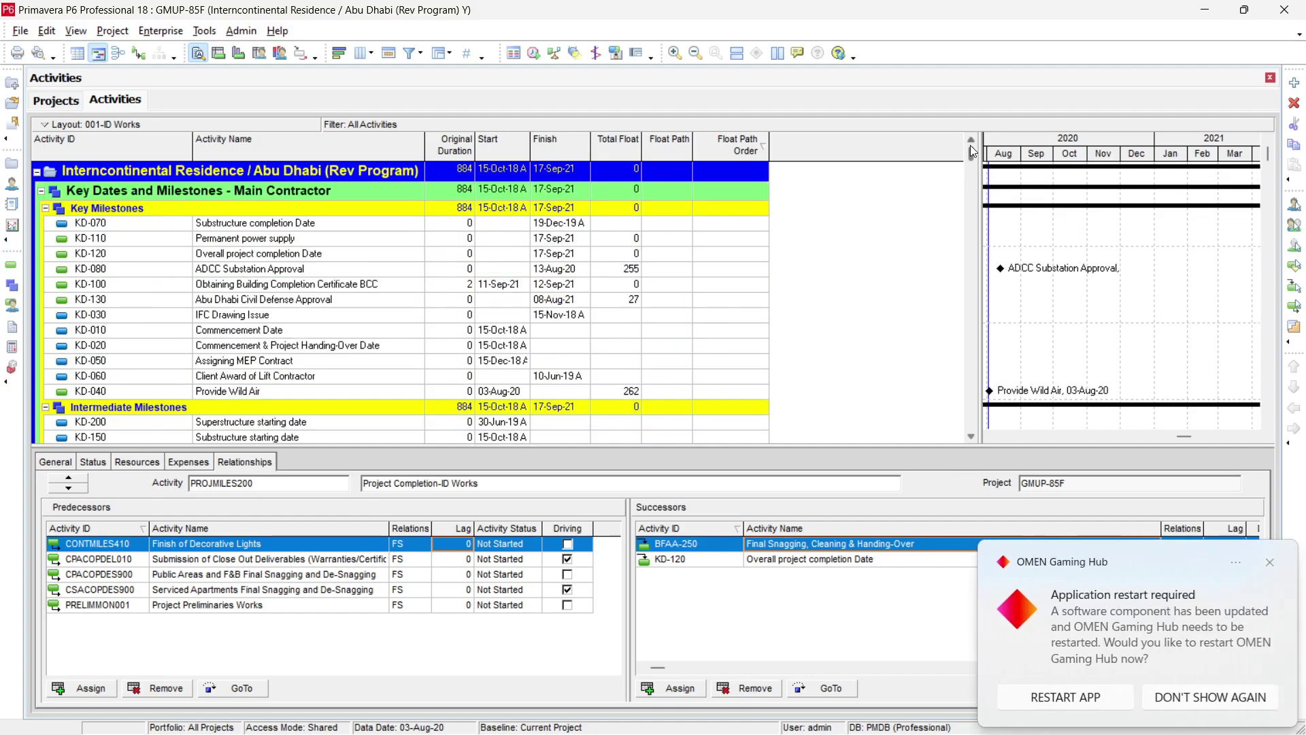
left_click(1269, 562)
scroll(246, 412, "down", 3)
scroll(248, 402, "up", 4)
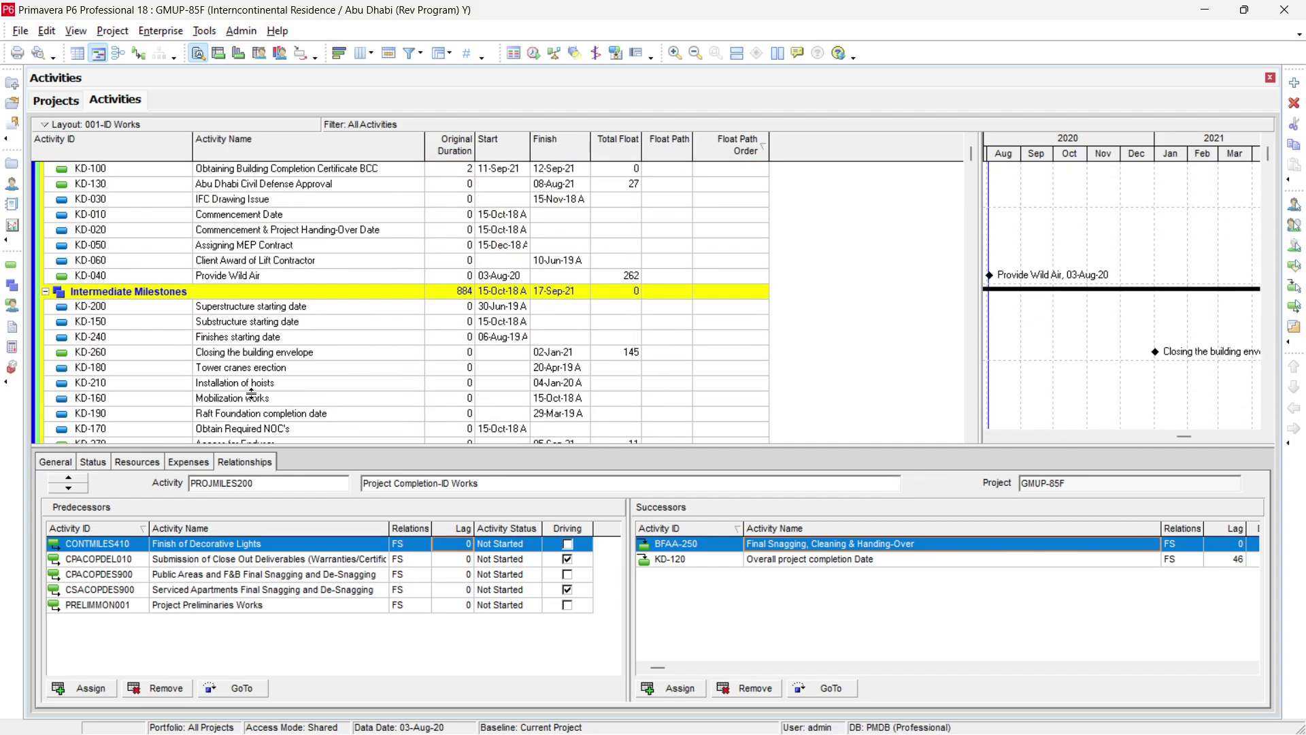
Change the activity grouping from WBS to Float Path
left_click(440, 54)
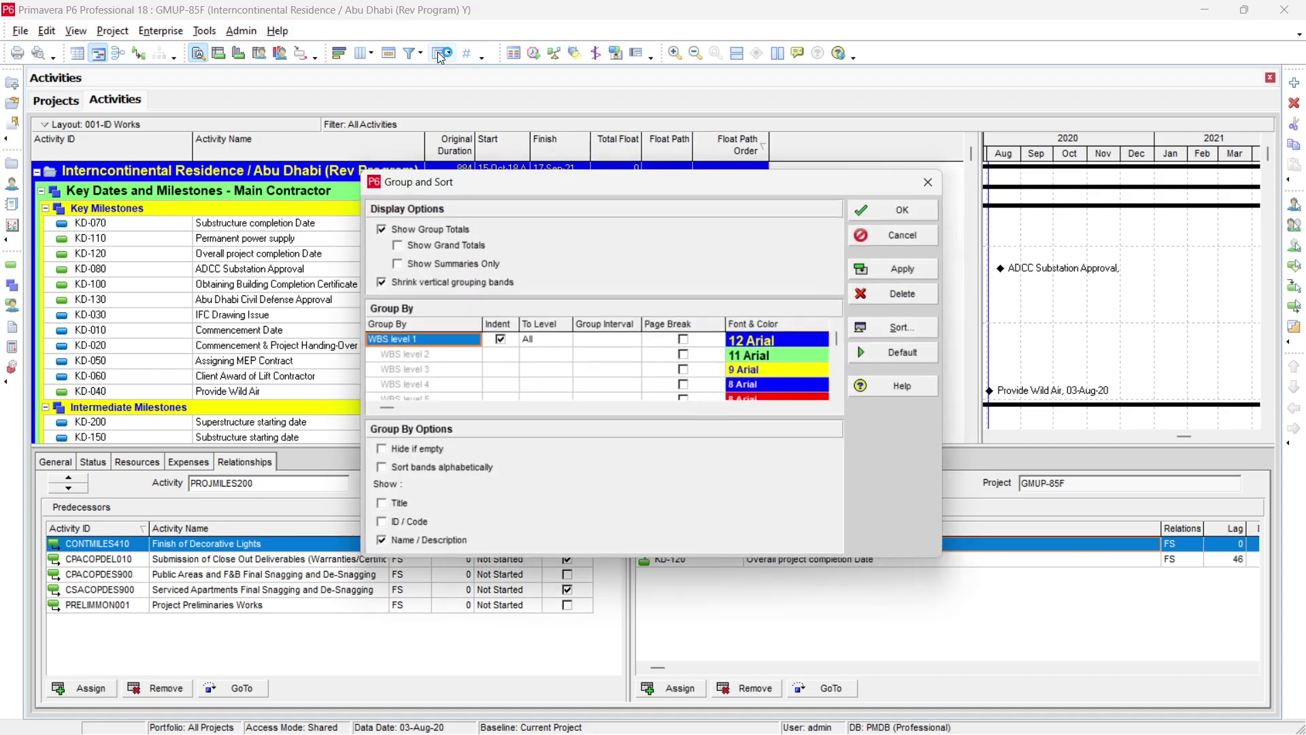
left_click(413, 344)
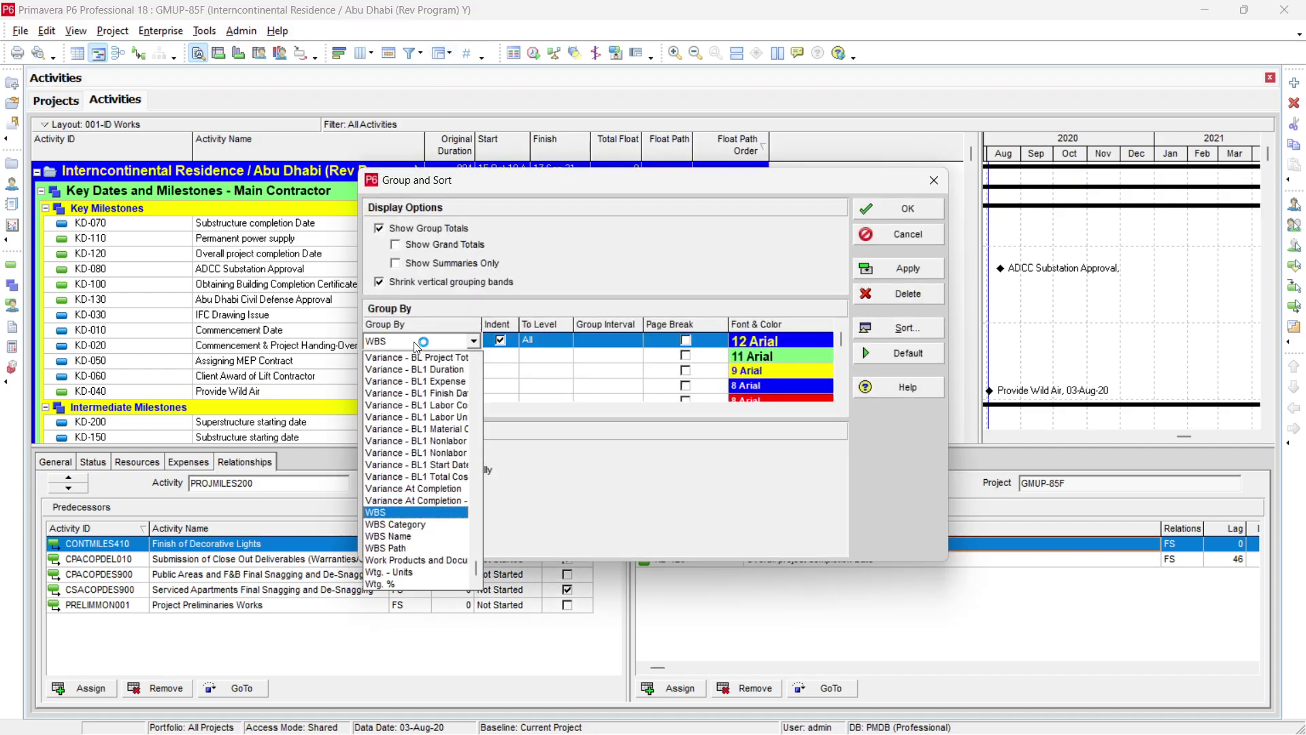
scroll(413, 341, "up", 10)
left_click(404, 401)
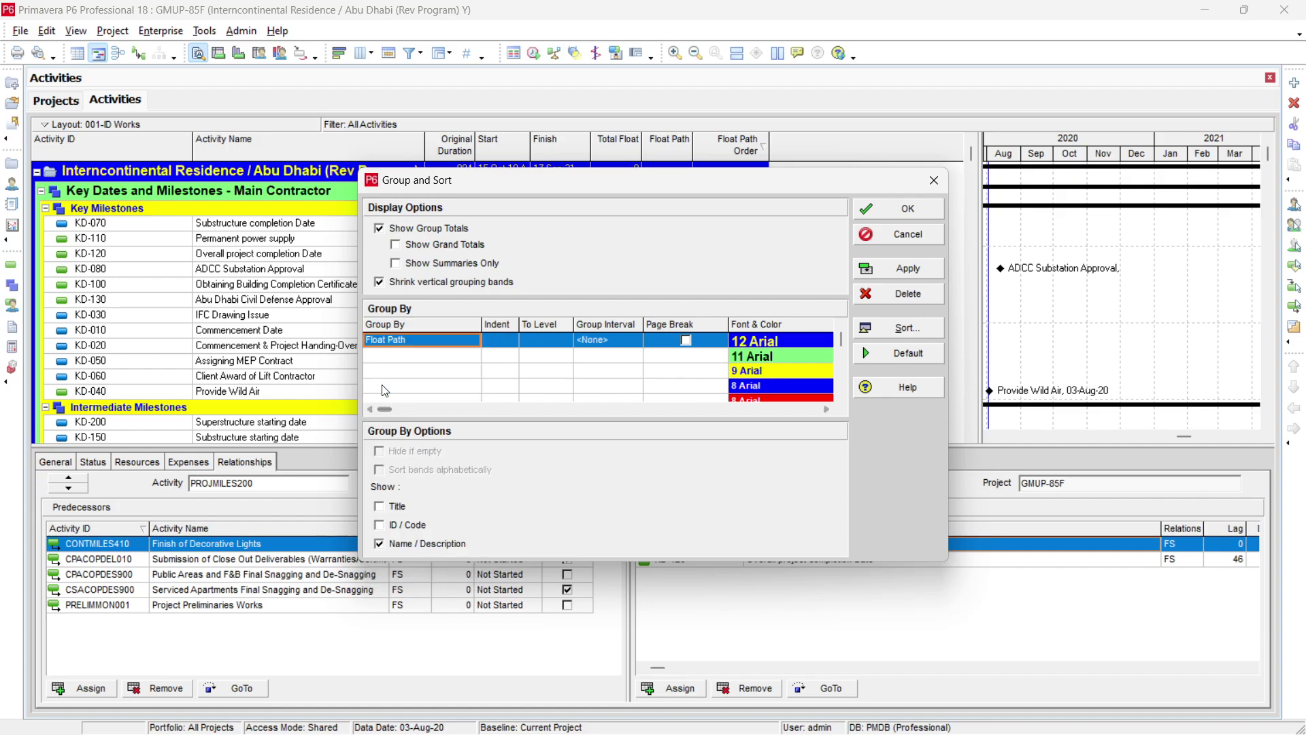
left_click(911, 269)
left_click(904, 208)
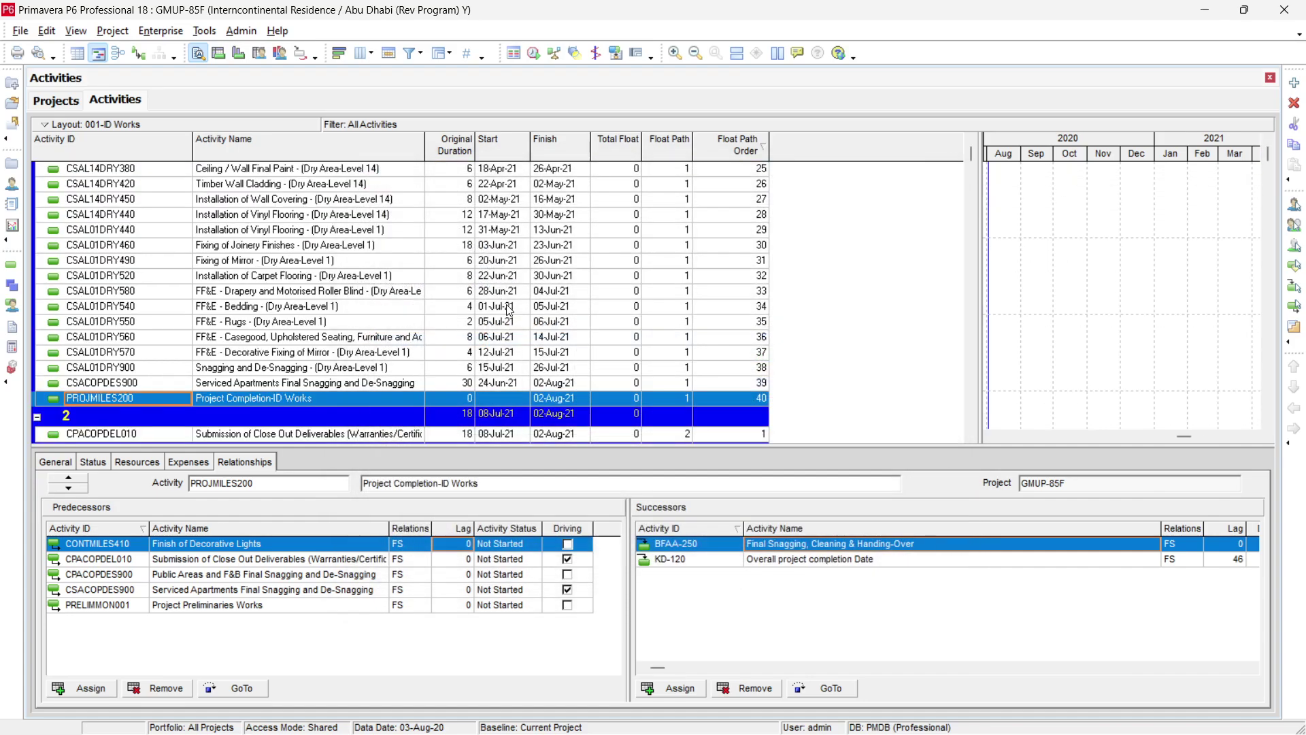
Filter the activities with the user-defined PMC - Working filter, using the criterion Float Path equals 1
left_click_drag(973, 157, 972, 146)
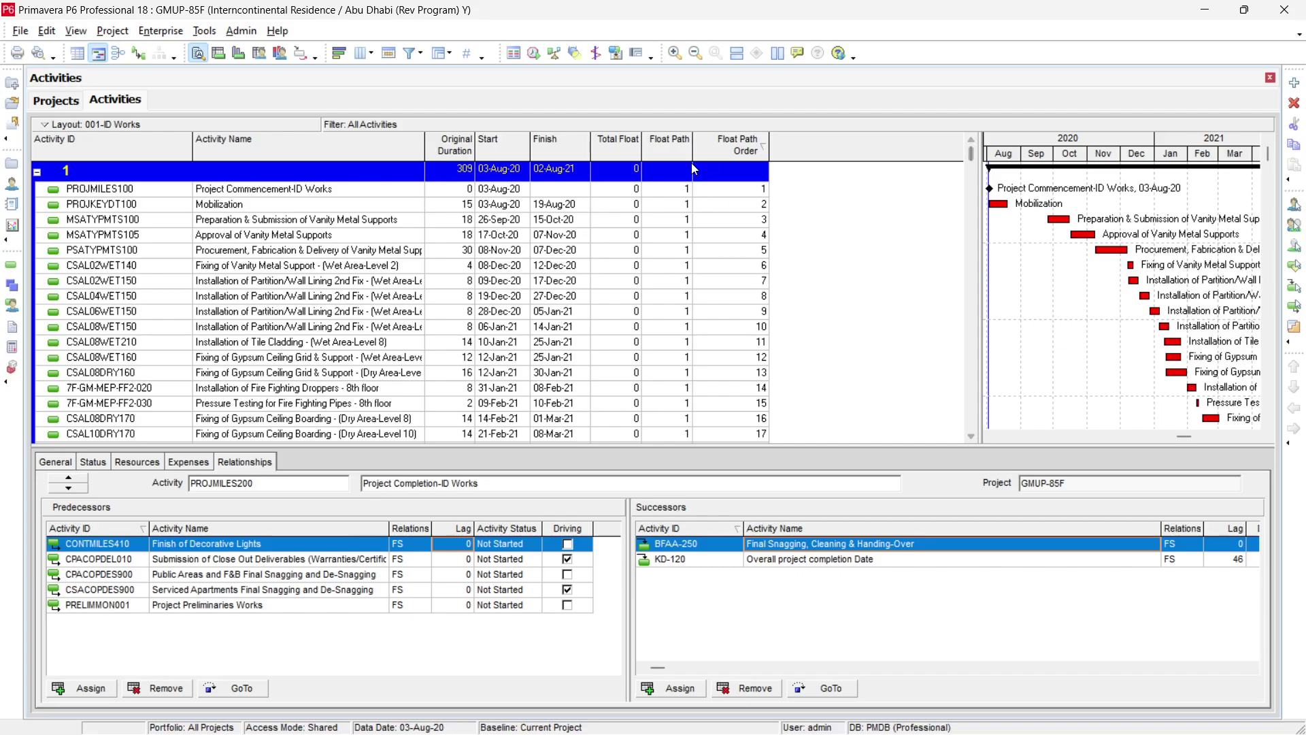
scroll(666, 299, "down", 15)
scroll(663, 381, "down", 9)
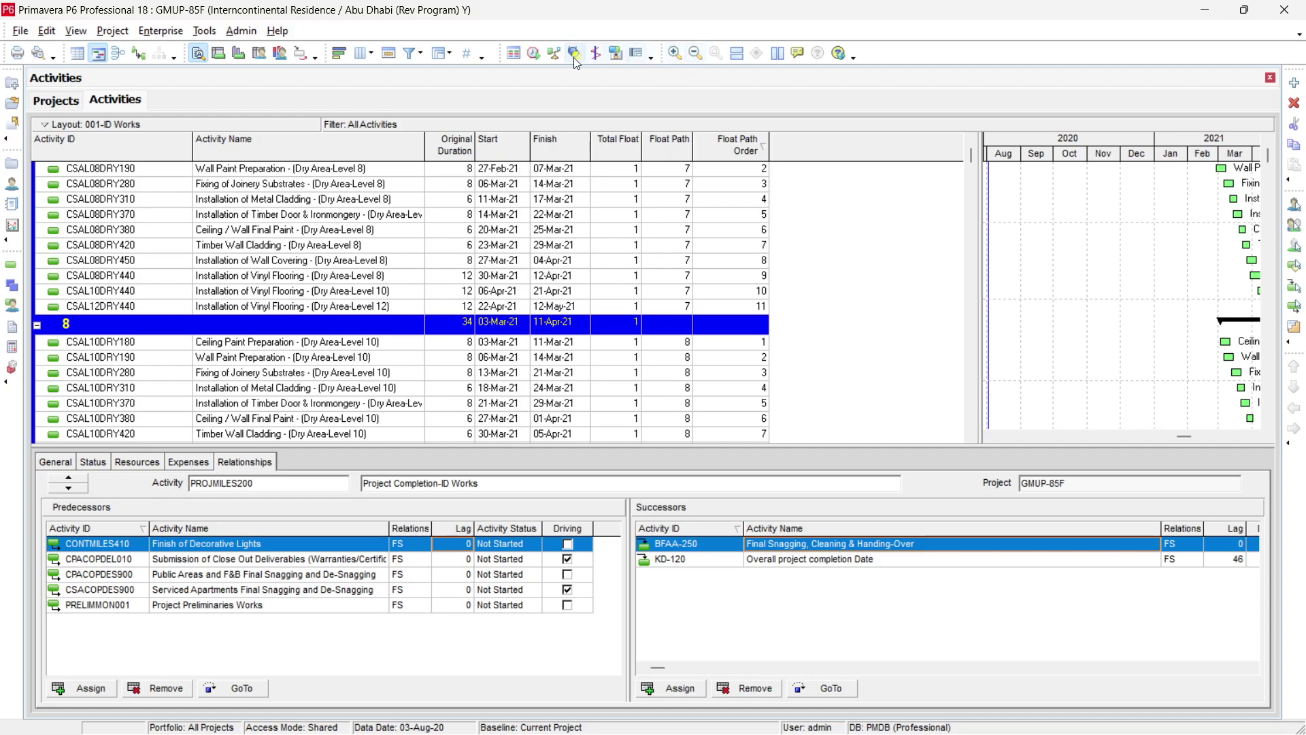
left_click(411, 52)
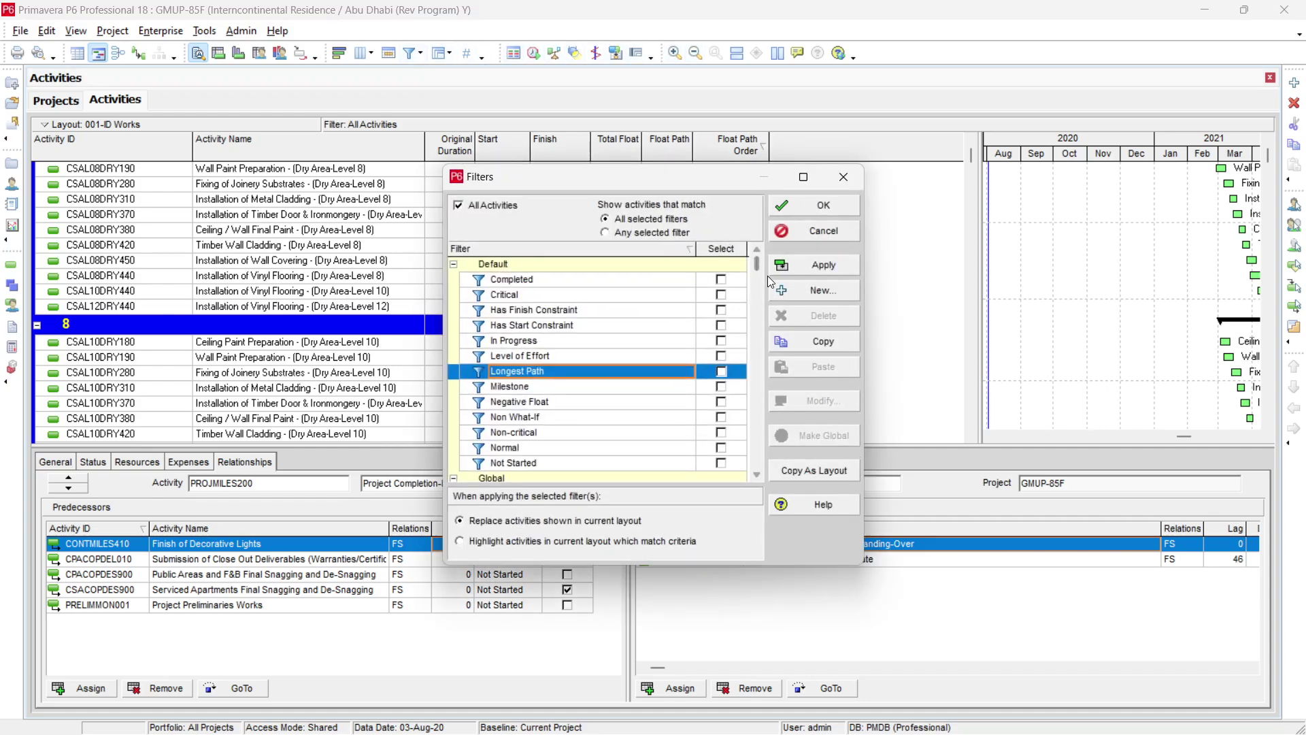
left_click_drag(759, 257, 757, 474)
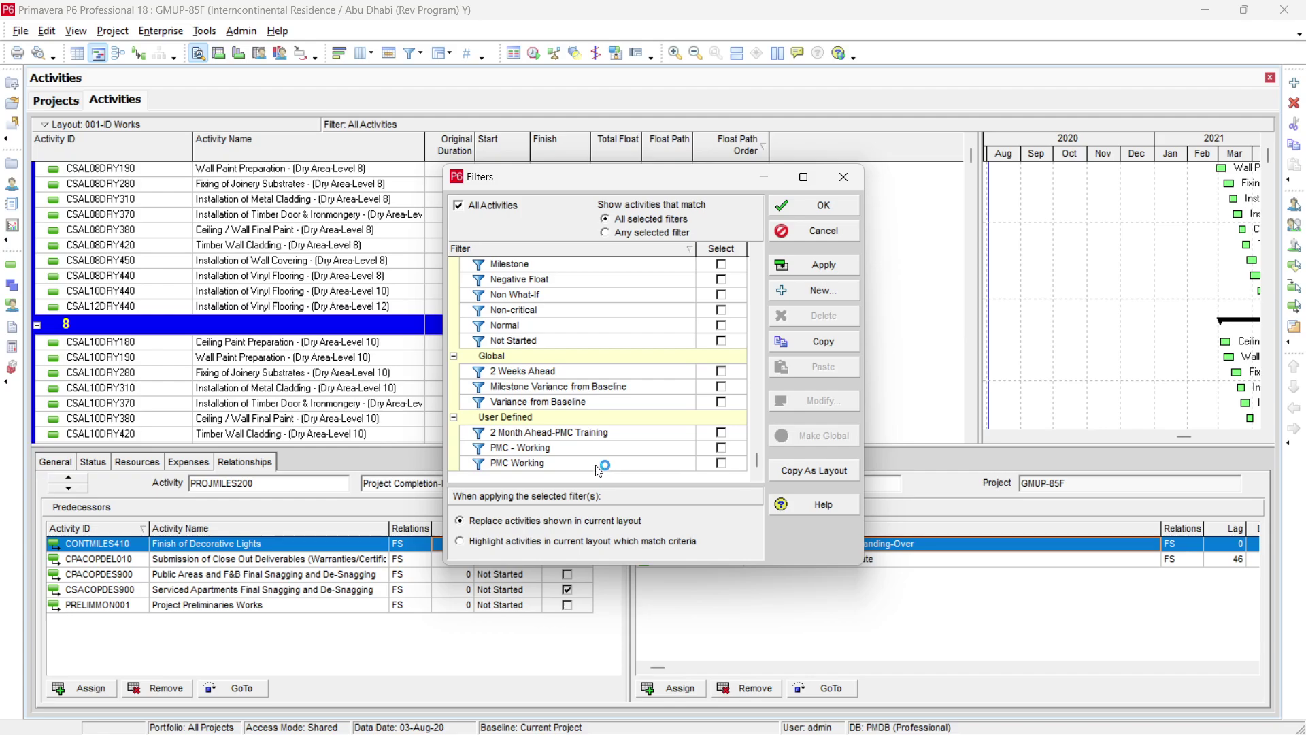
left_click(613, 452)
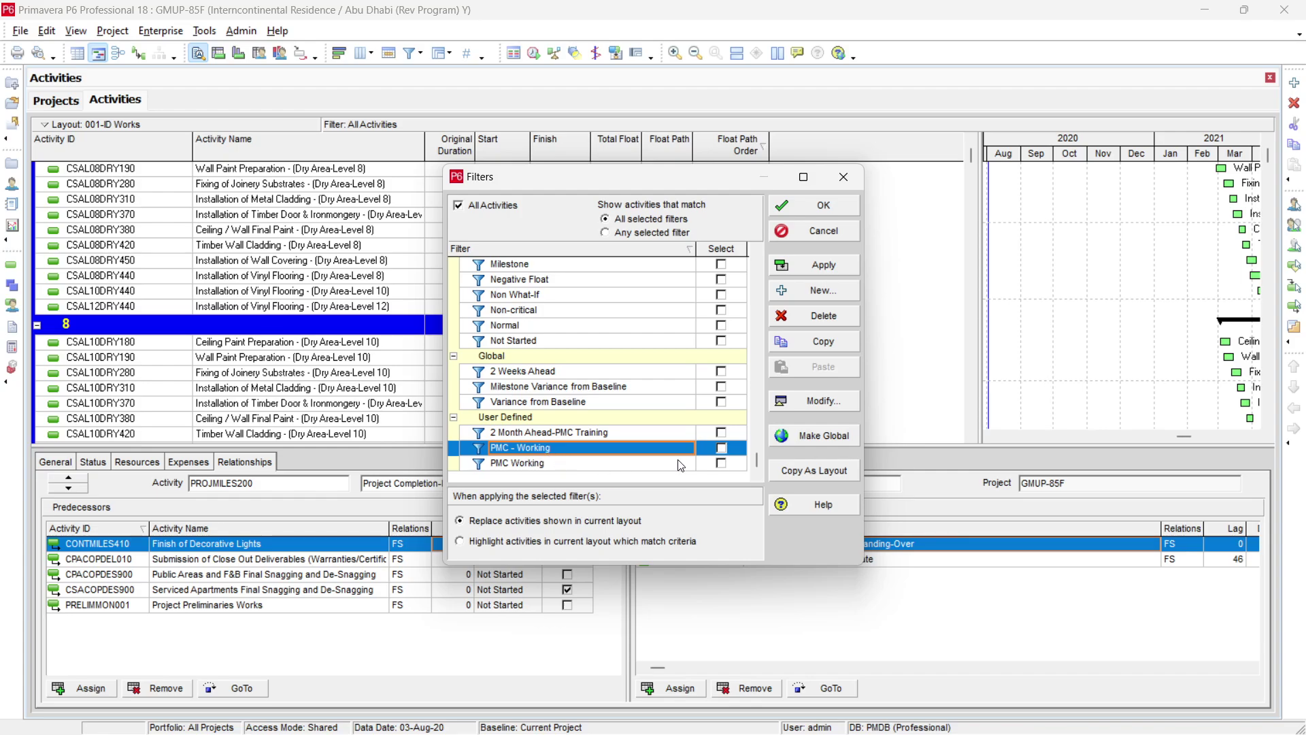
left_click(721, 447)
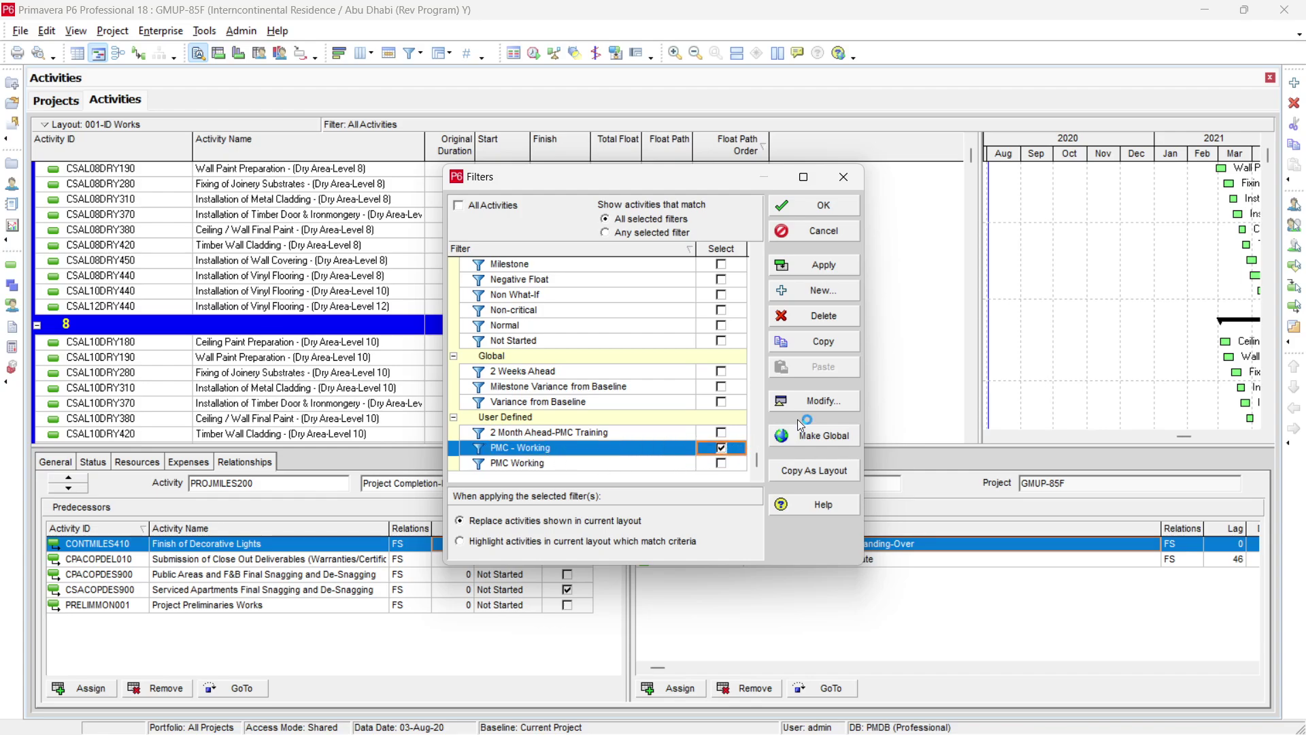
left_click(813, 401)
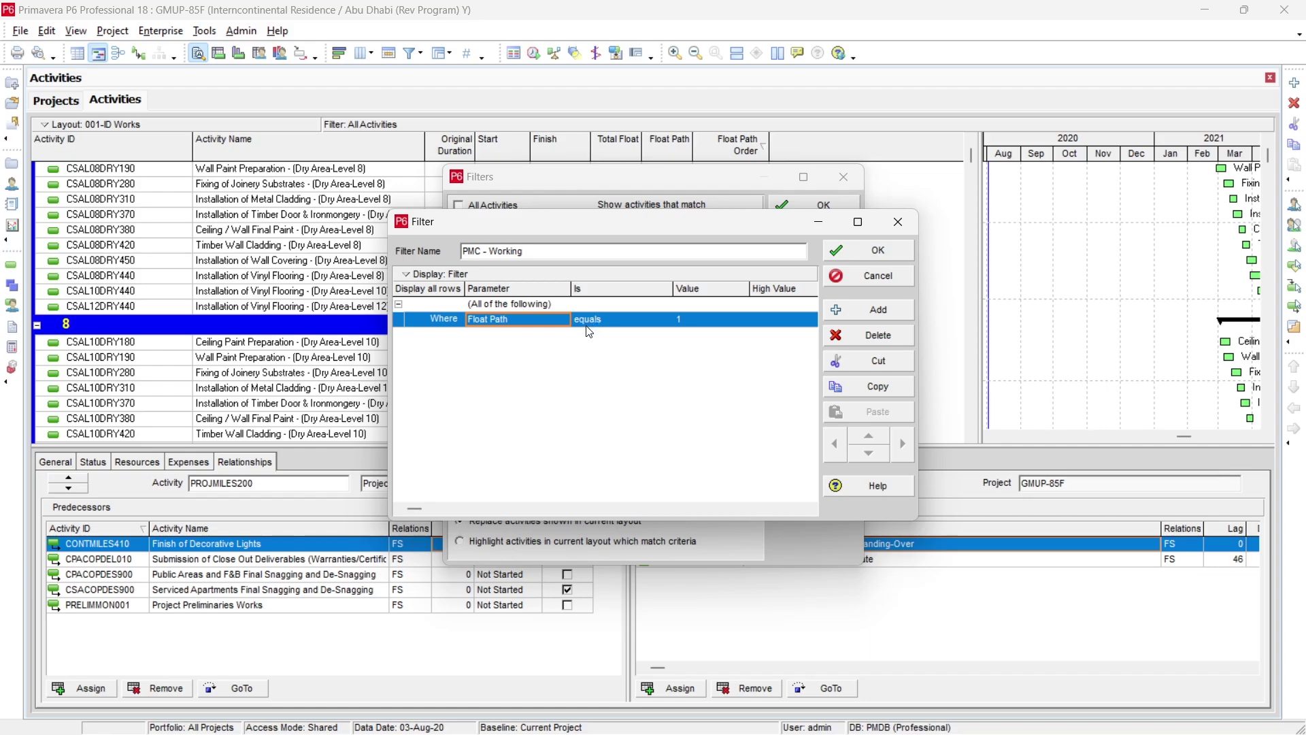
left_click(895, 251)
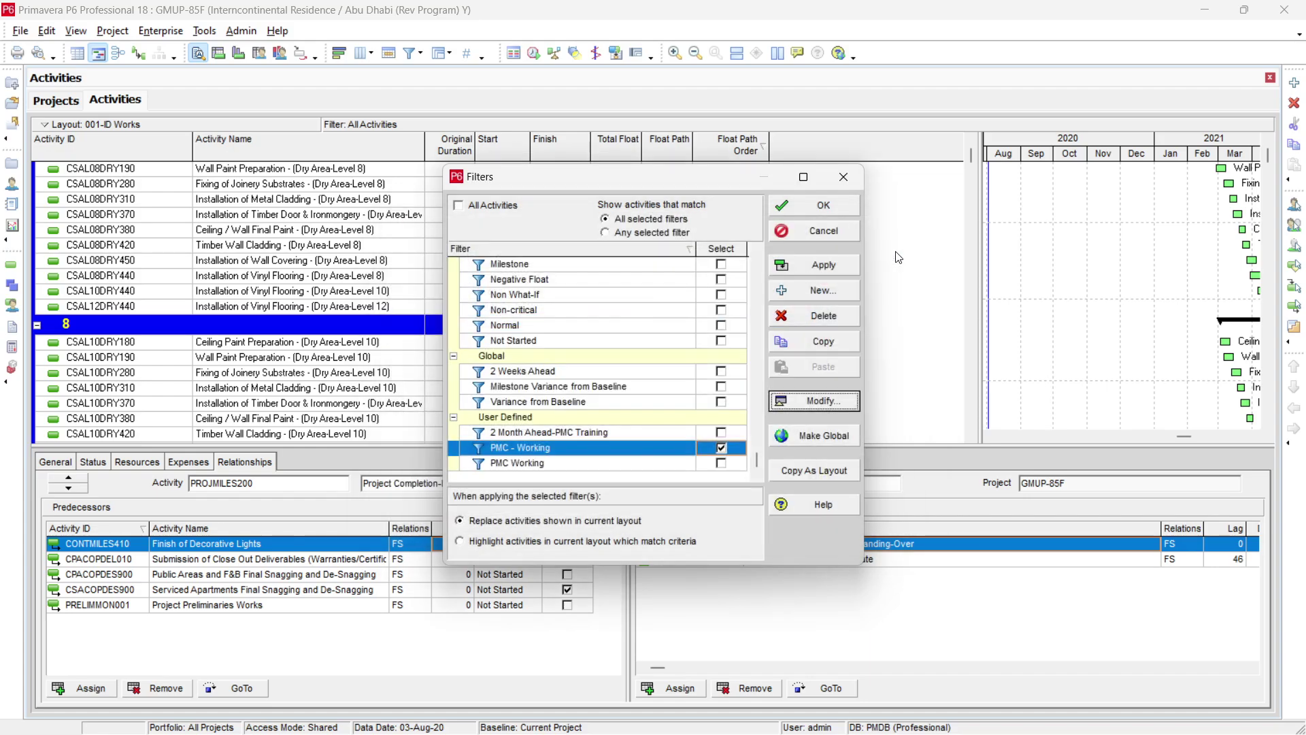
left_click(834, 264)
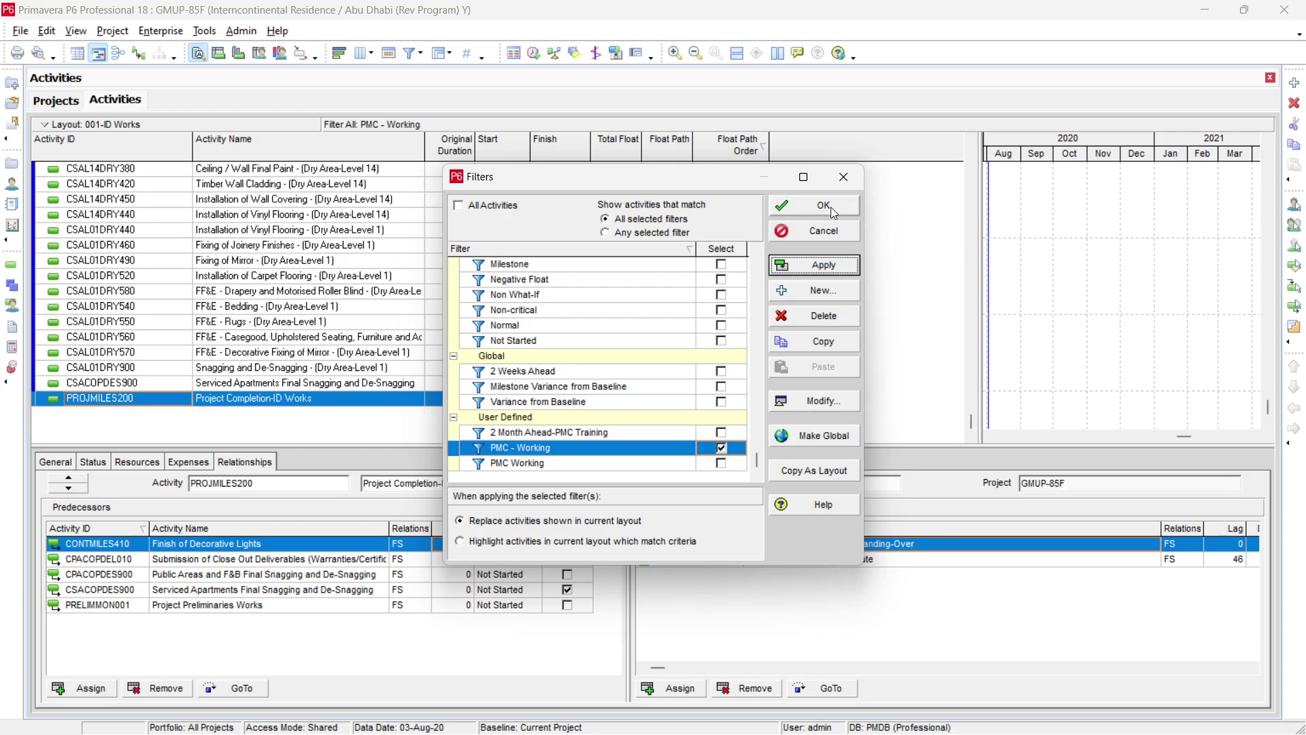
left_click(830, 207)
Widen the Gantt chart area, compress its timescale and review the float path 1 activities from commencement to Project Completion-ID Works
scroll(830, 306, "up", 10)
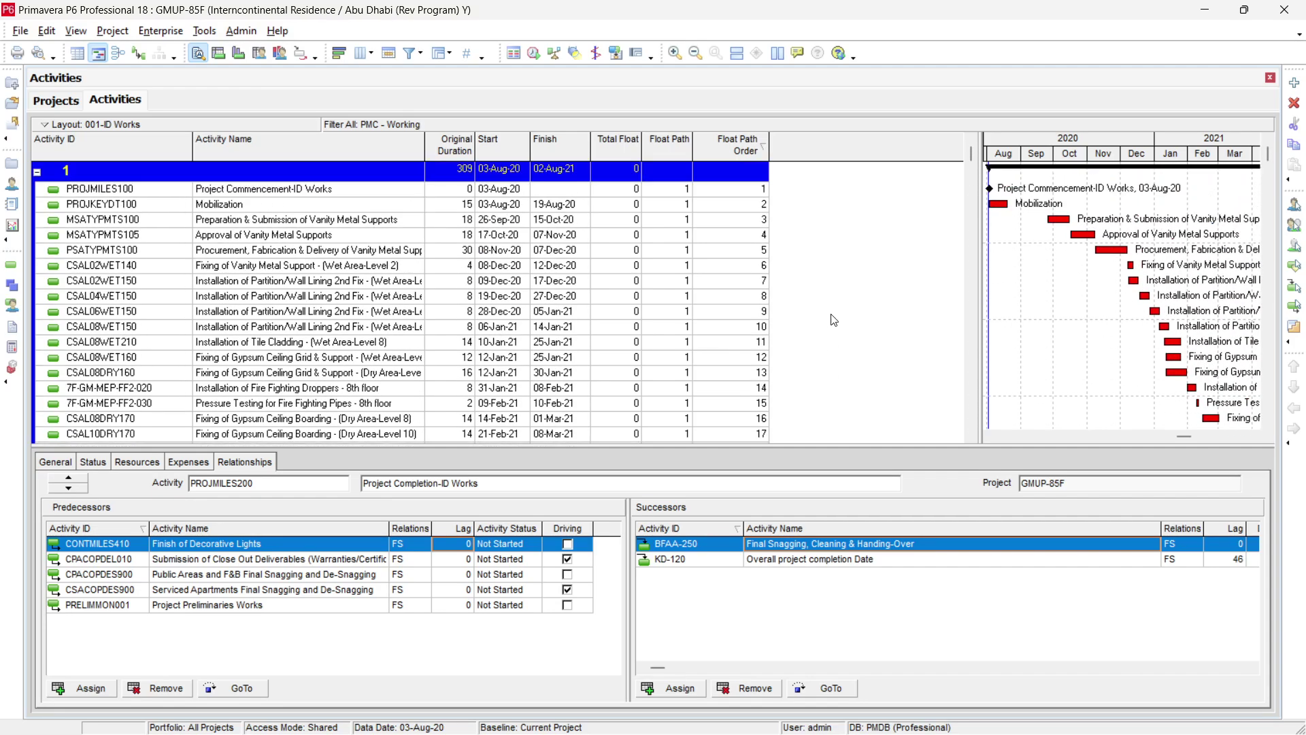
left_click_drag(980, 253, 853, 257)
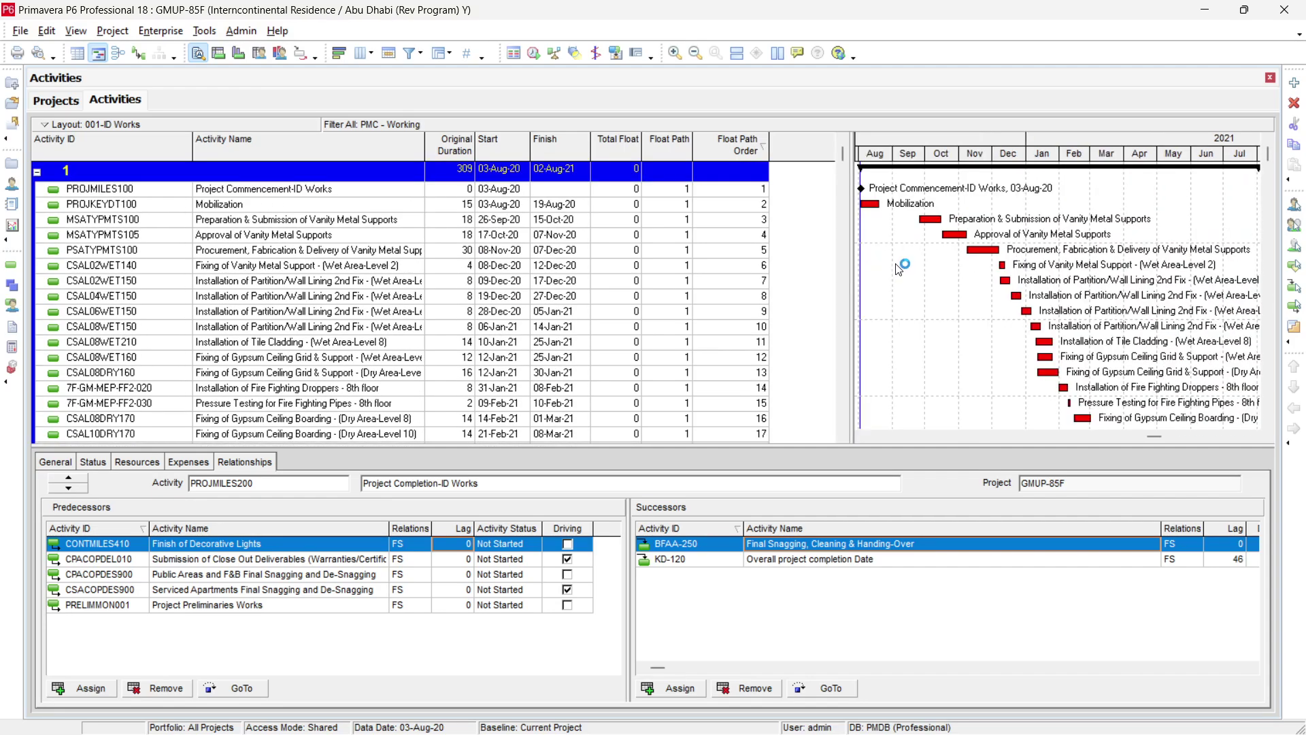
scroll(895, 268, "down", 1)
scroll(895, 272, "up", 1)
scroll(898, 279, "down", 2)
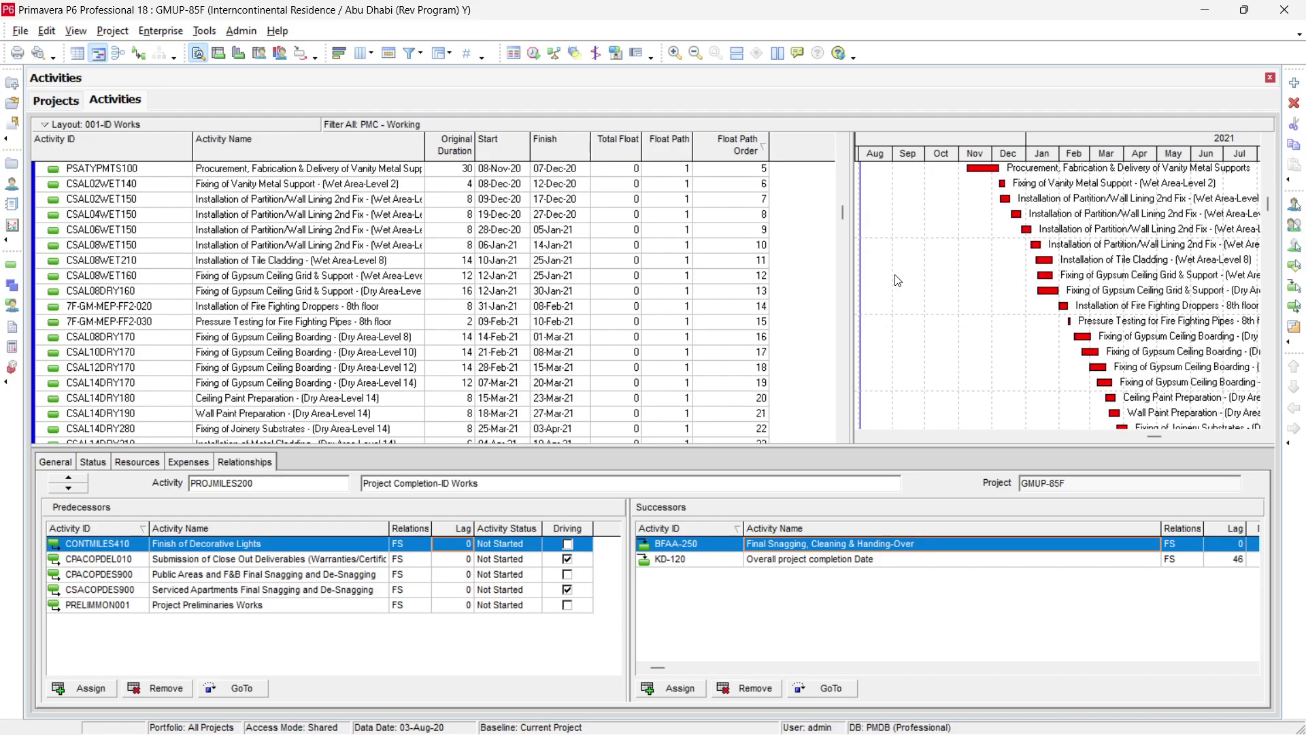
scroll(948, 272, "down", 4)
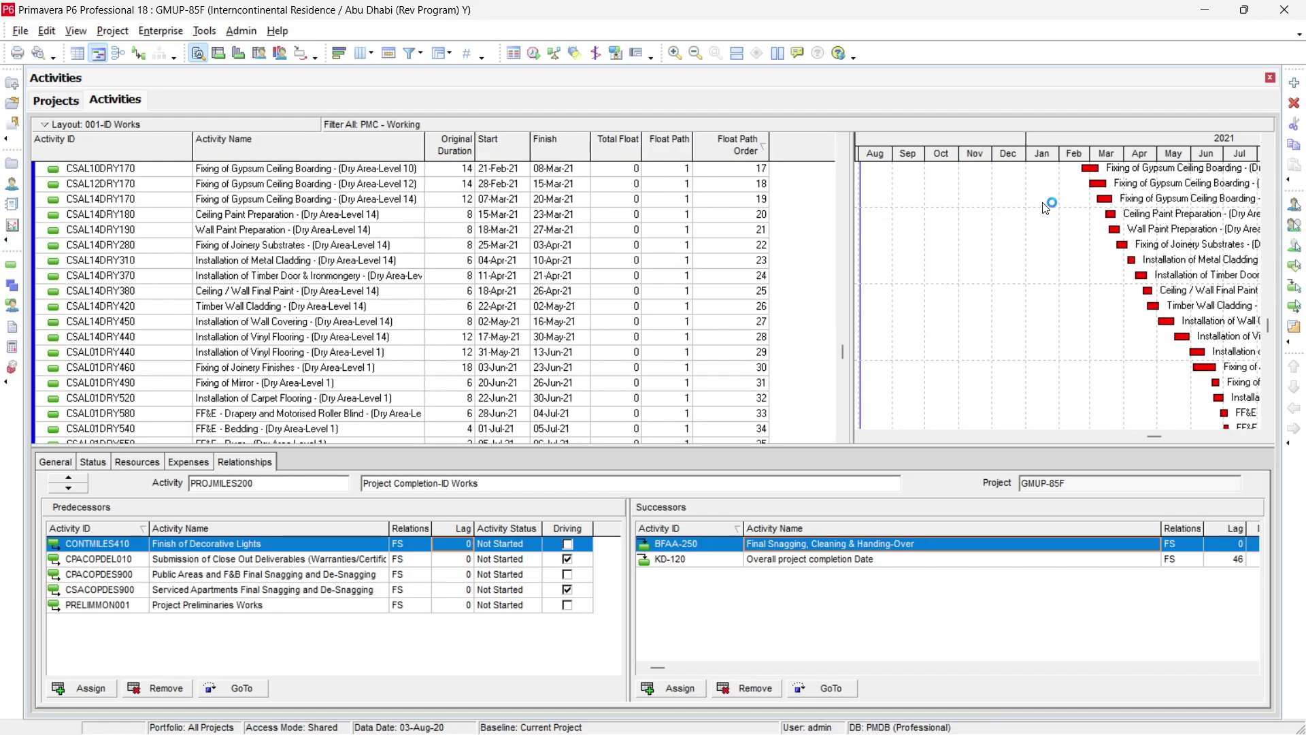
scroll(600, 331, "down", 2)
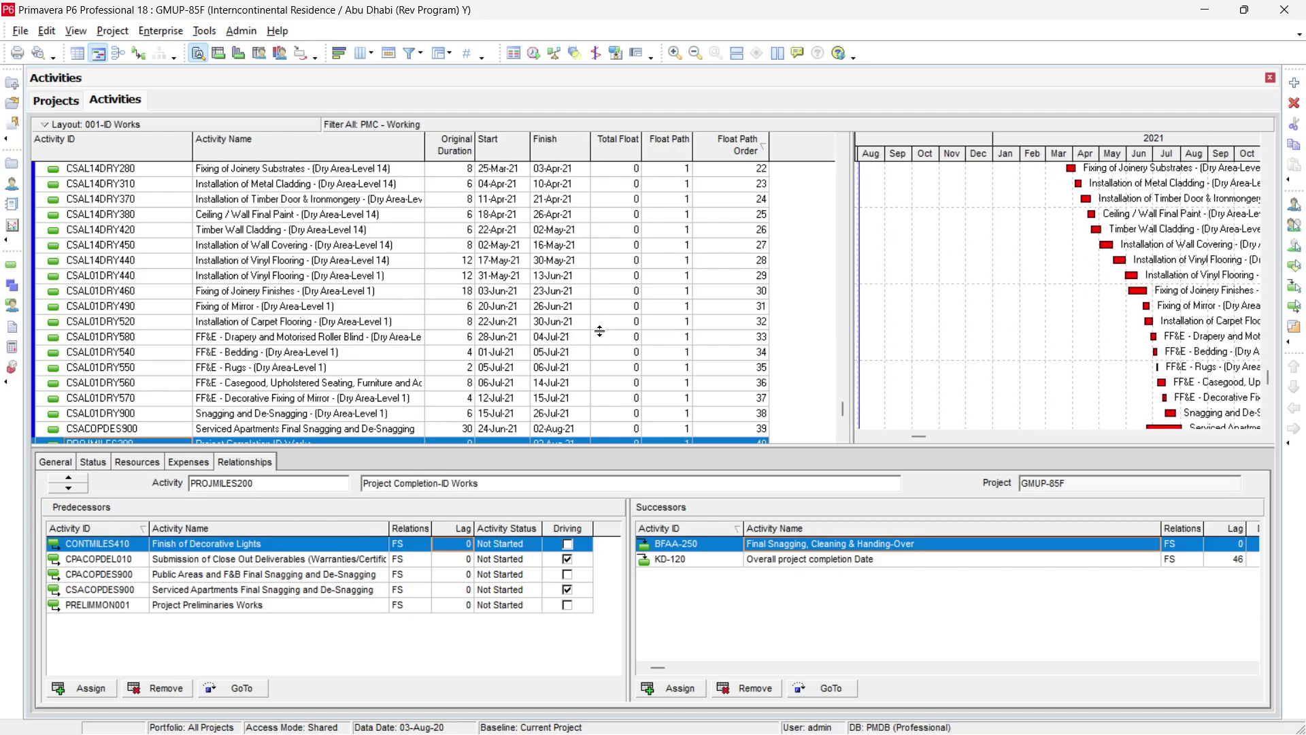
scroll(600, 331, "down", 1)
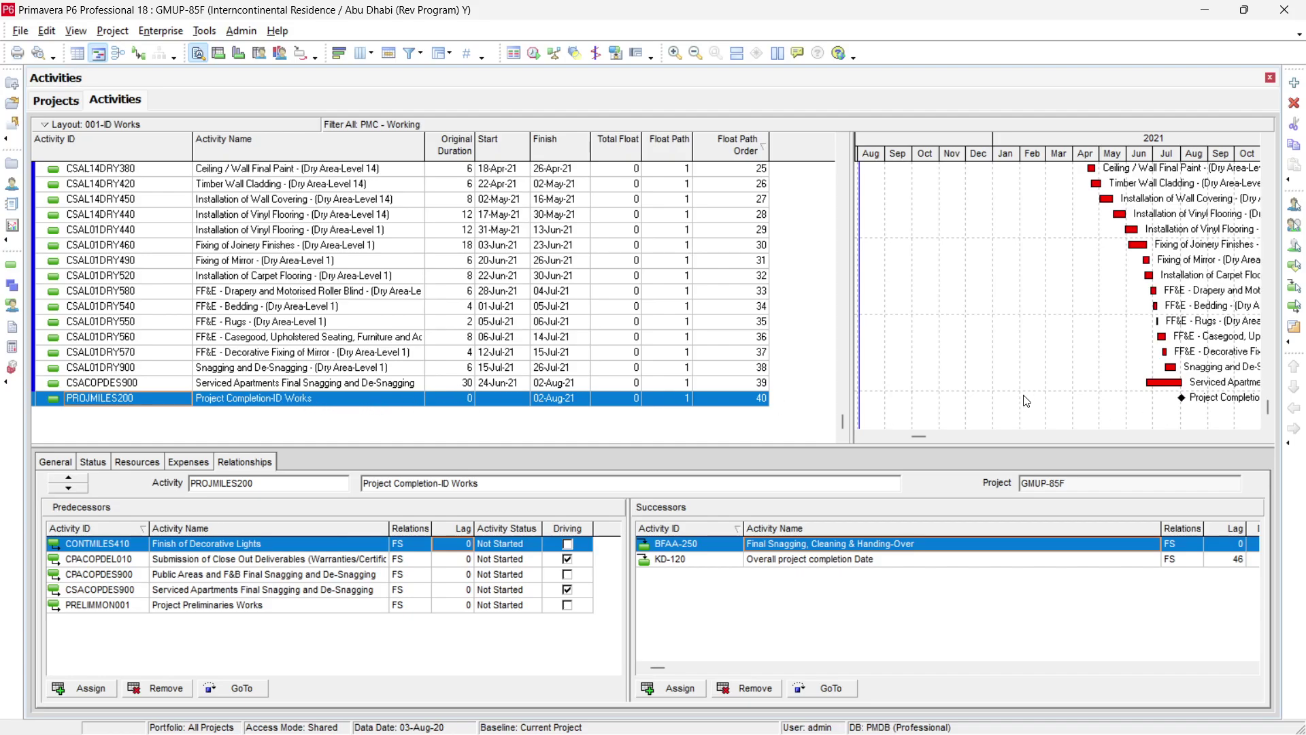
scroll(1083, 392, "up", 4)
scroll(1083, 393, "up", 5)
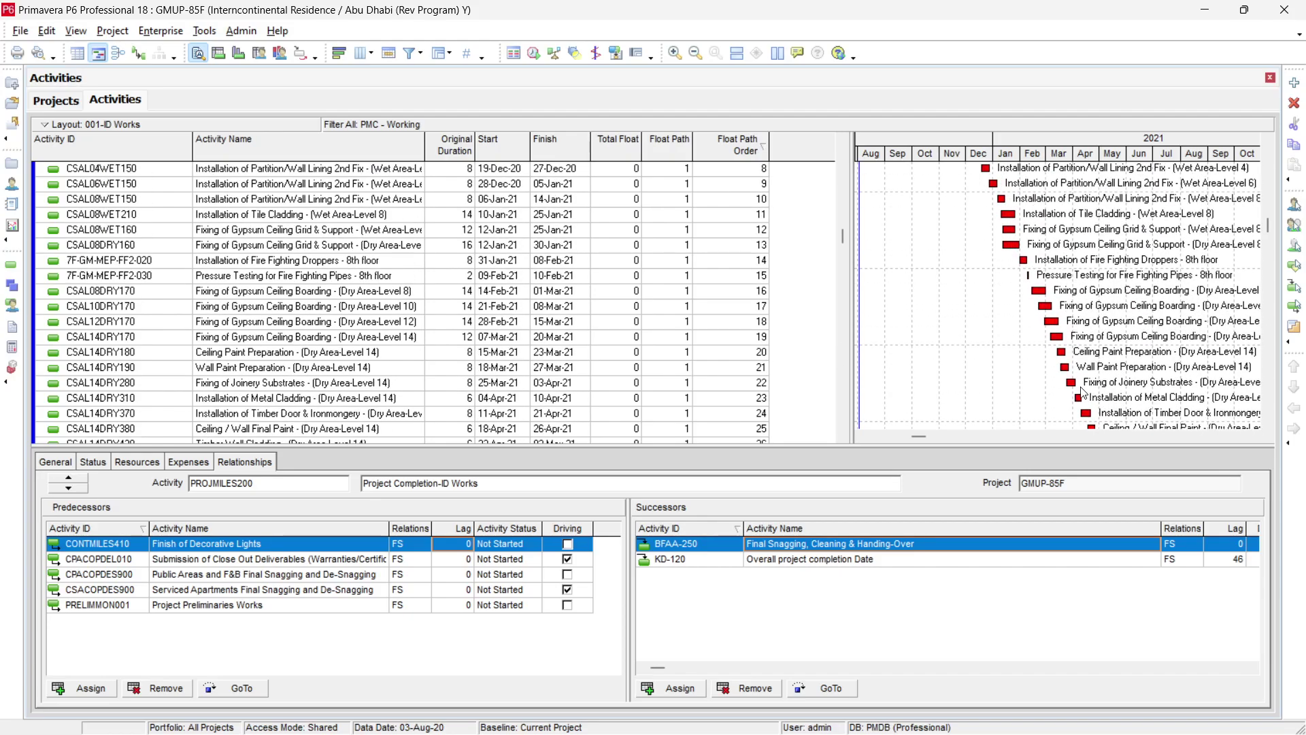
scroll(1083, 392, "down", 4)
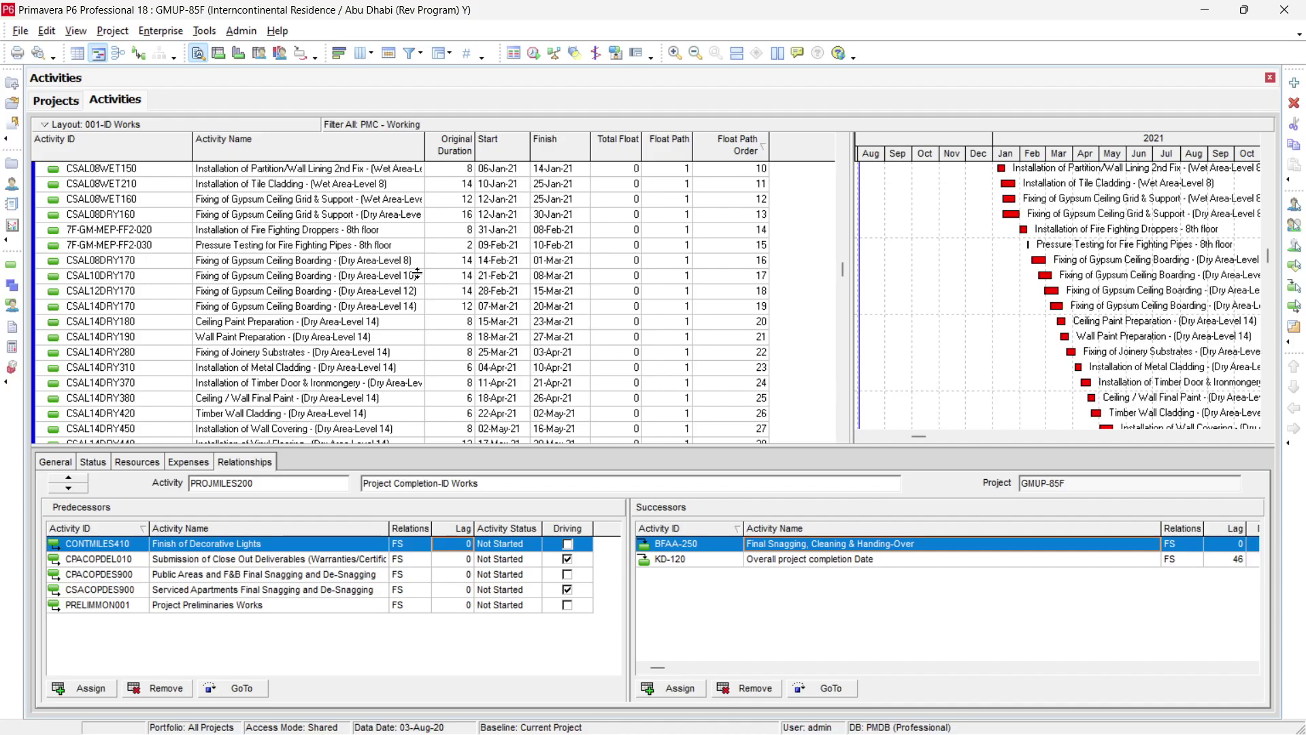
Examine the predecessors and successors of the 8th-floor fire fighting droppers and pipe pressure testing activities, and review the rest of float path 1
left_click(225, 231)
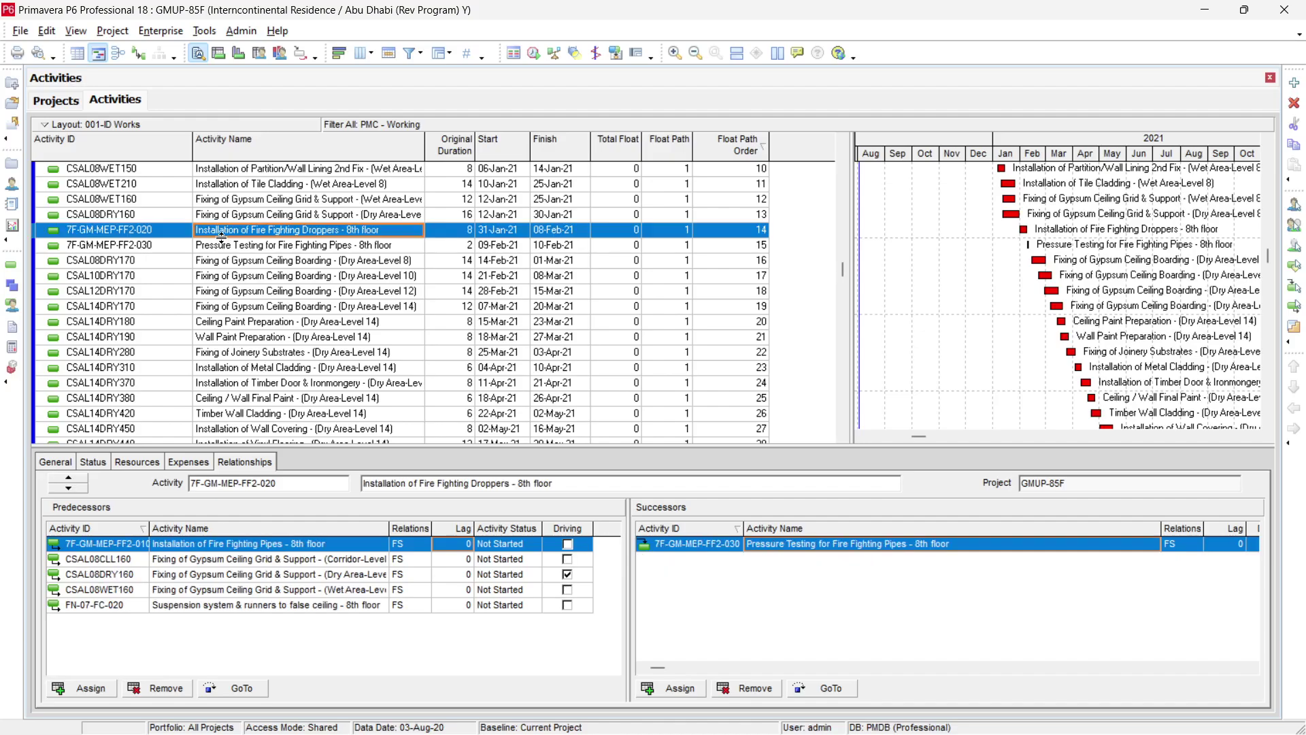
left_click(222, 247)
left_click(221, 235)
left_click(219, 245)
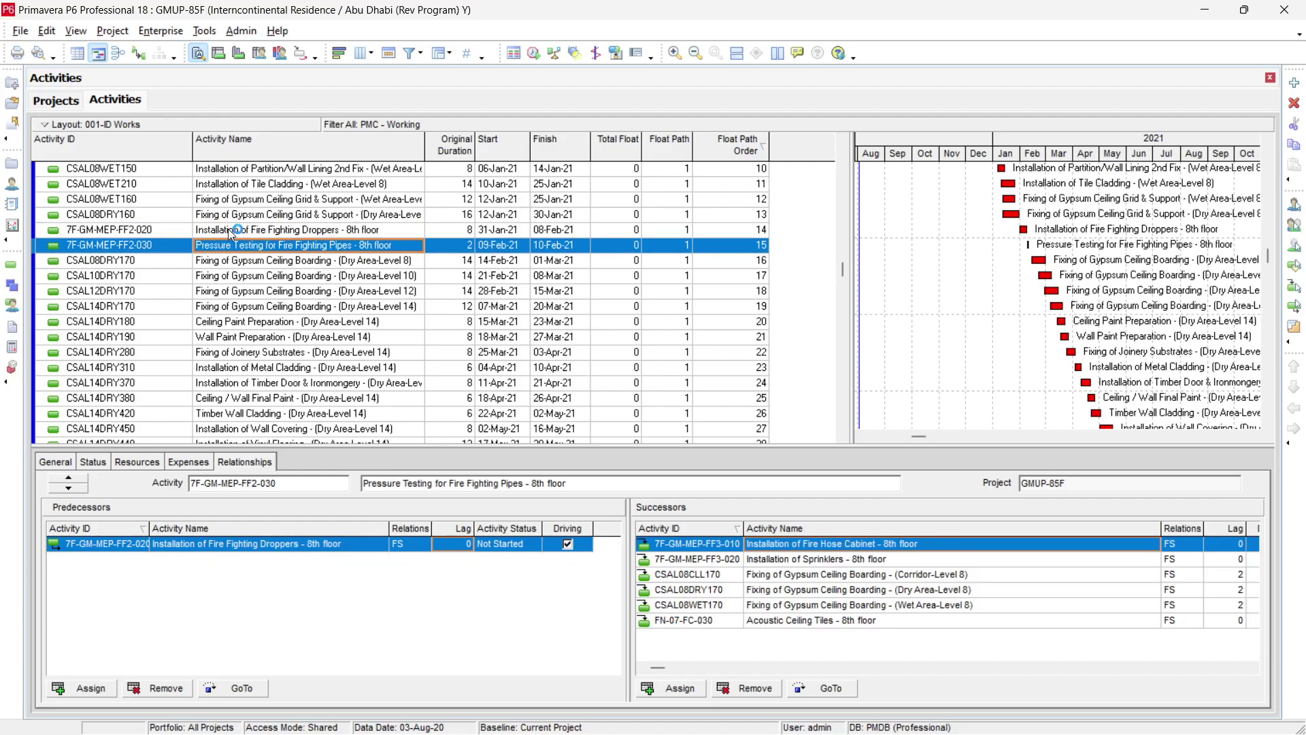
left_click(230, 230)
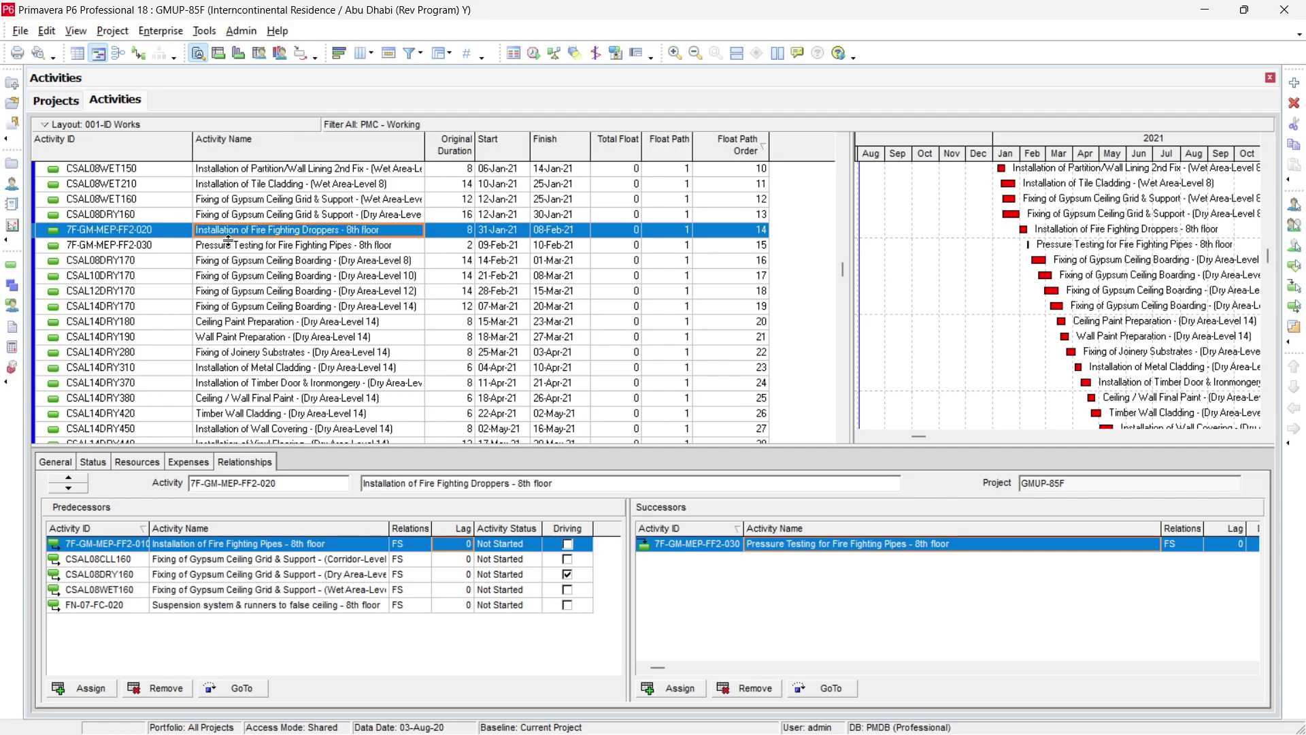
left_click(226, 245)
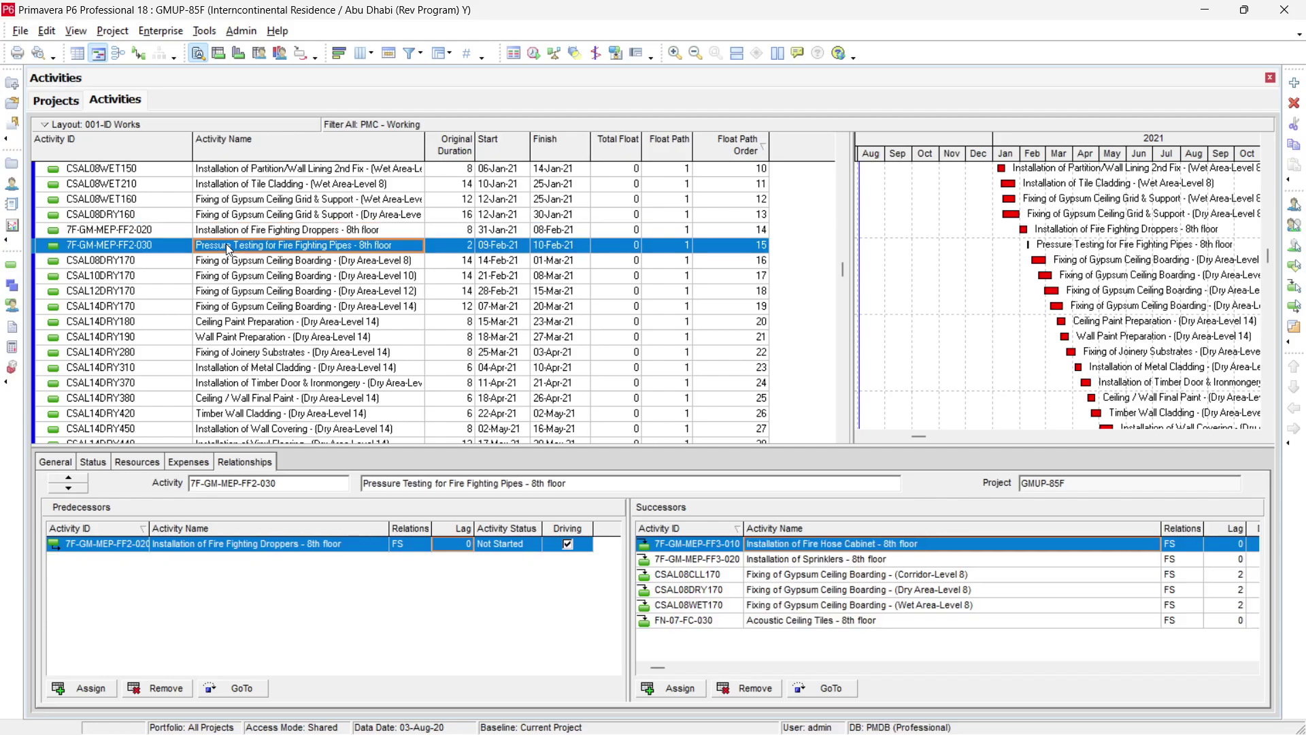
scroll(226, 243, "down", 2)
scroll(227, 247, "down", 3)
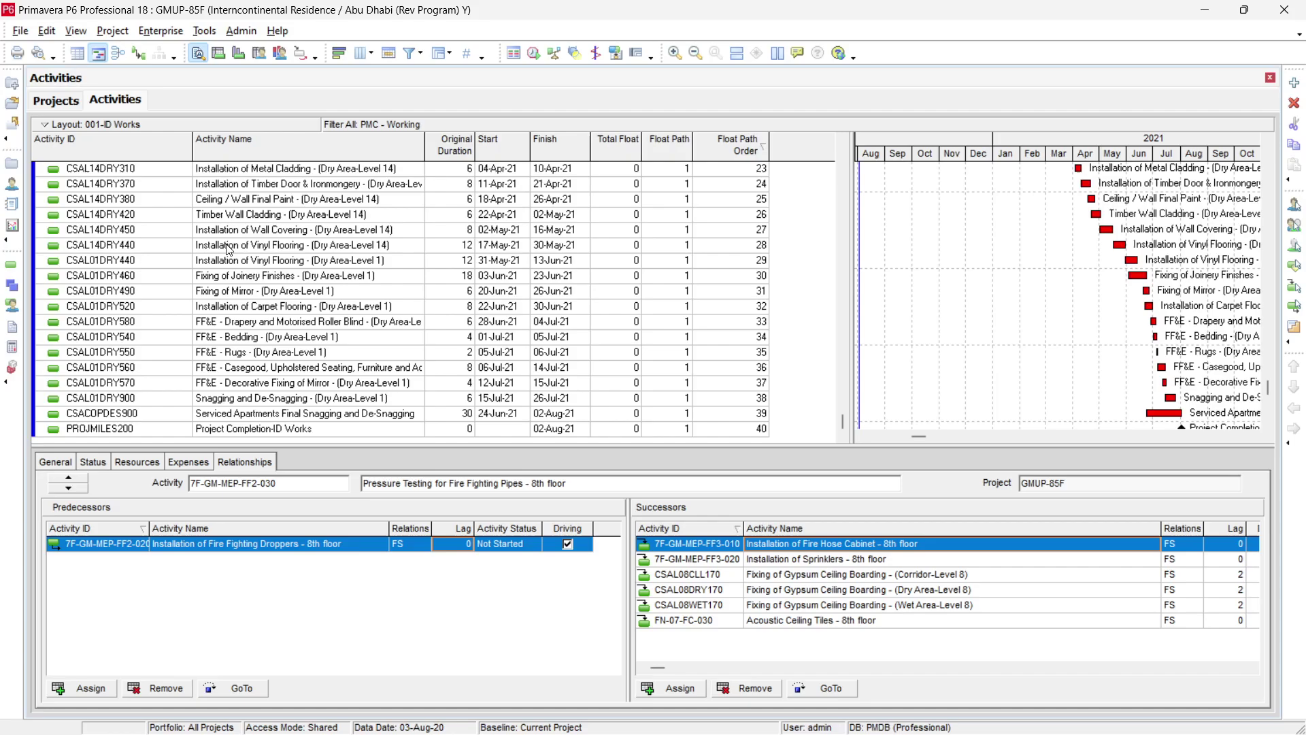
scroll(227, 249, "up", 8)
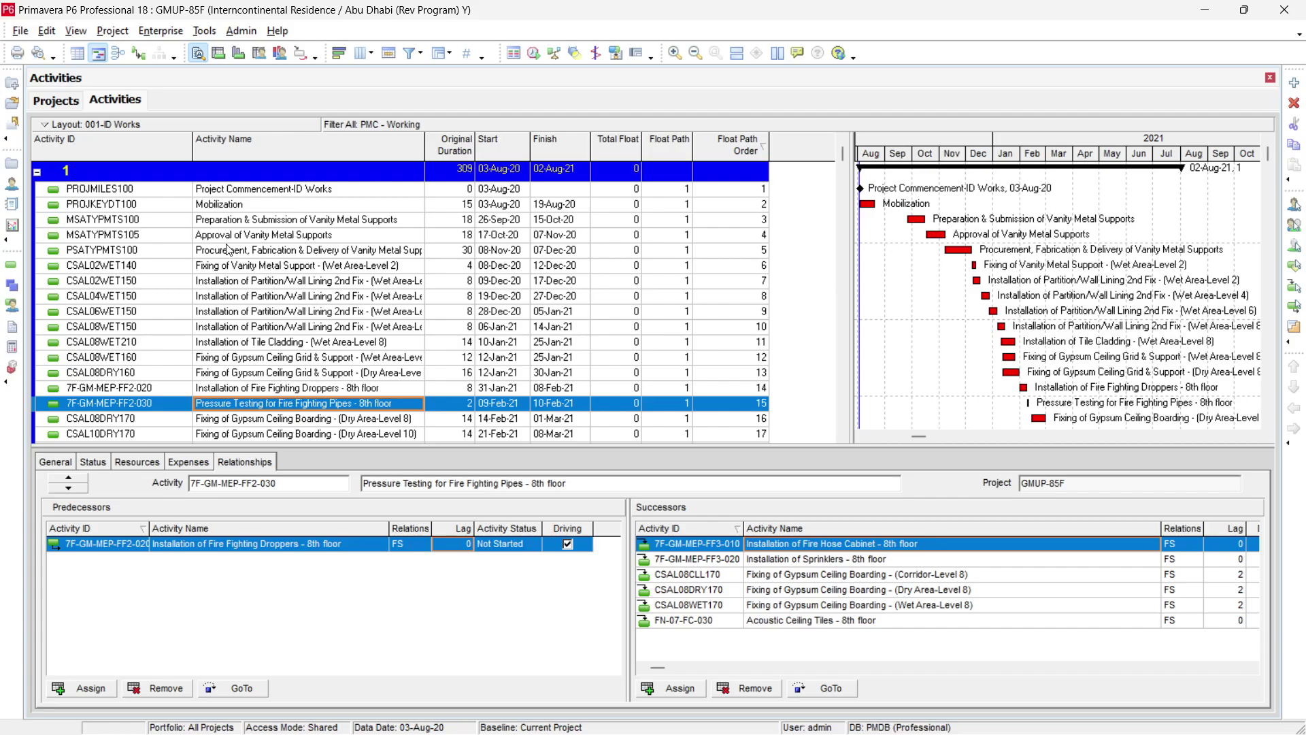
scroll(534, 274, "down", 6)
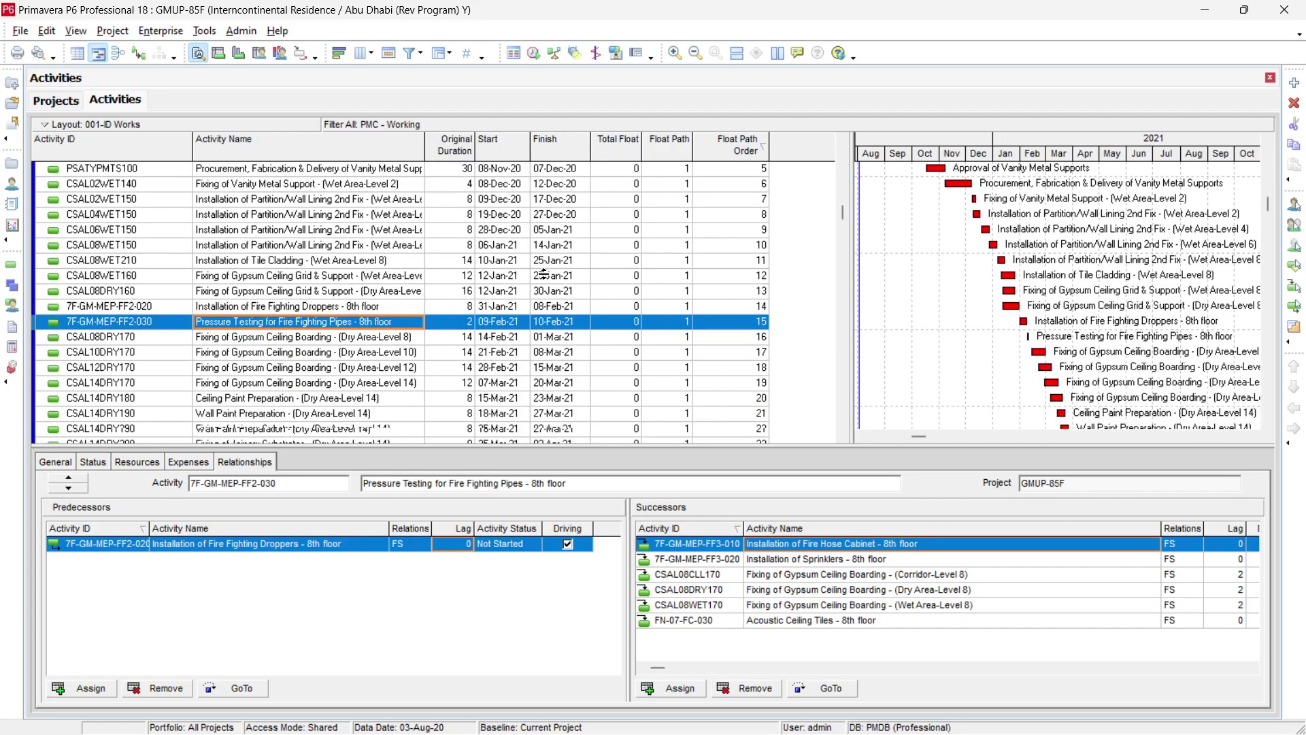
scroll(547, 280, "down", 2)
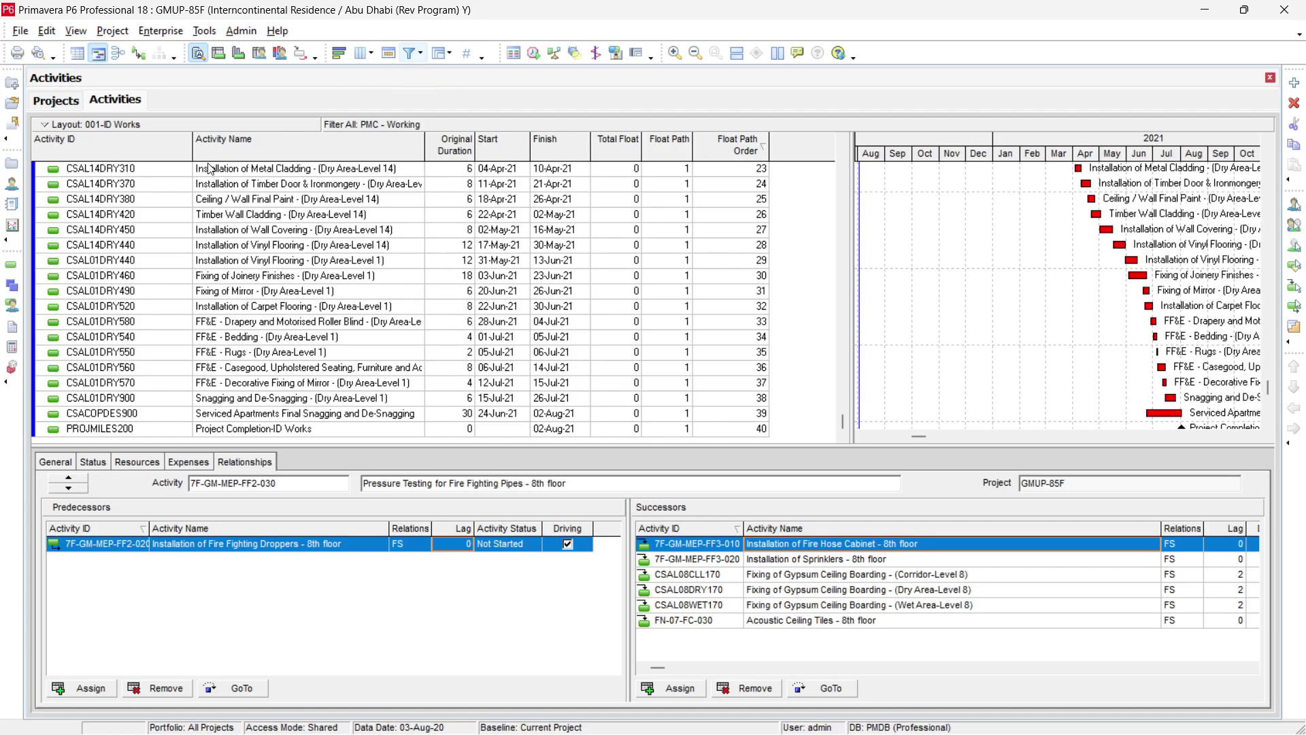
Save the changes to the 001-ID Works layout and open the One Month LookAhead layout
left_click(141, 128)
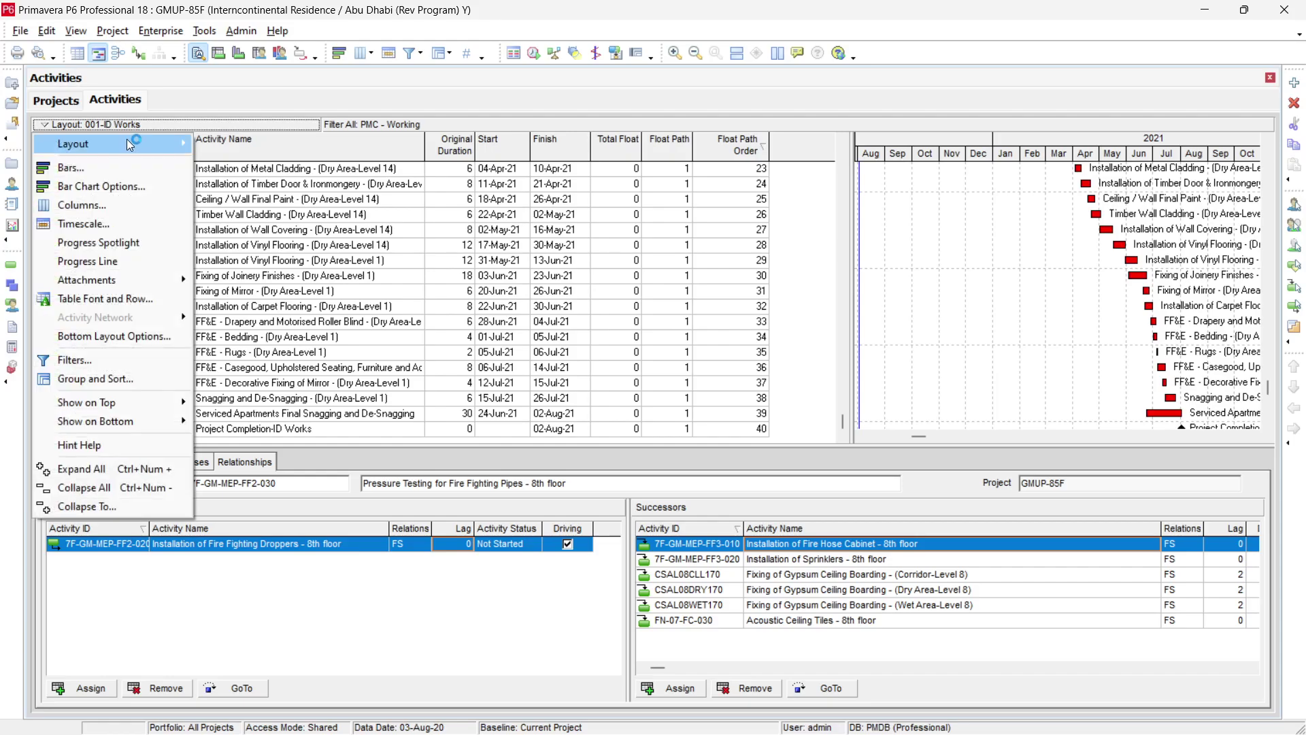
mouse_move(130, 141)
left_click(244, 146)
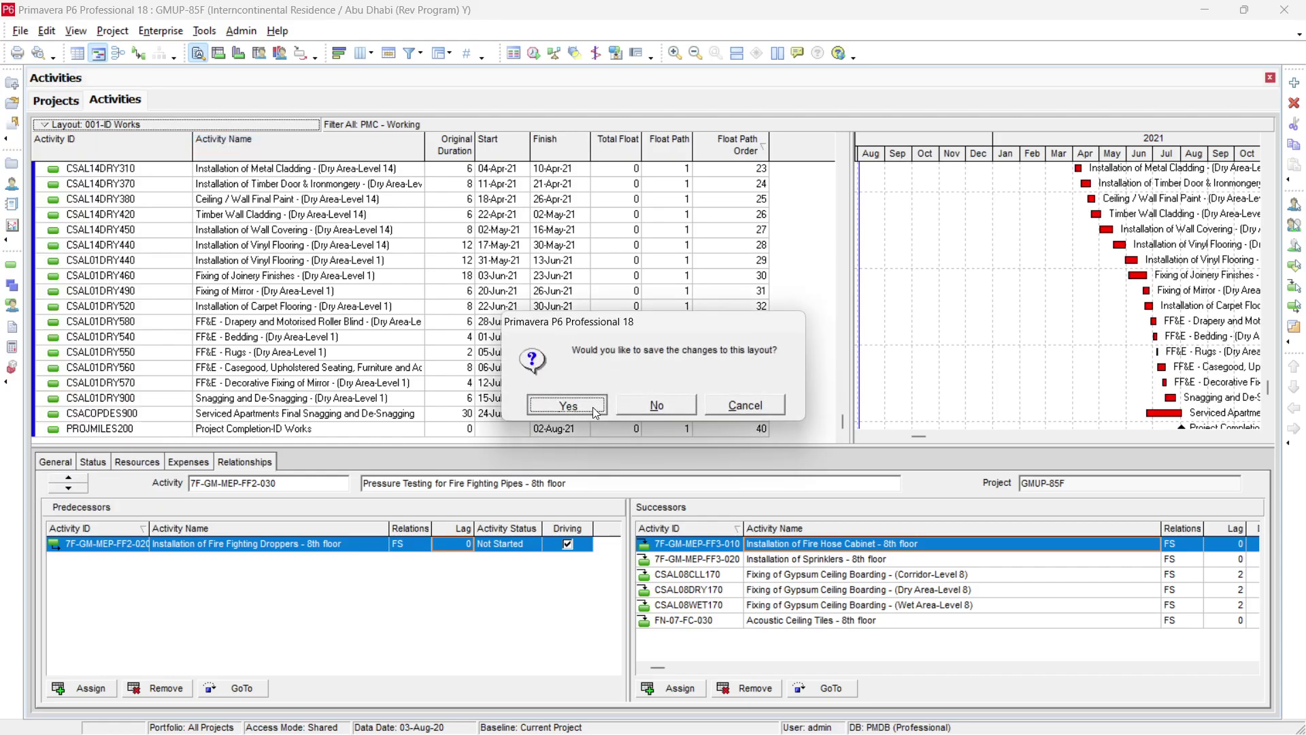
left_click(593, 407)
scroll(594, 401, "down", 1)
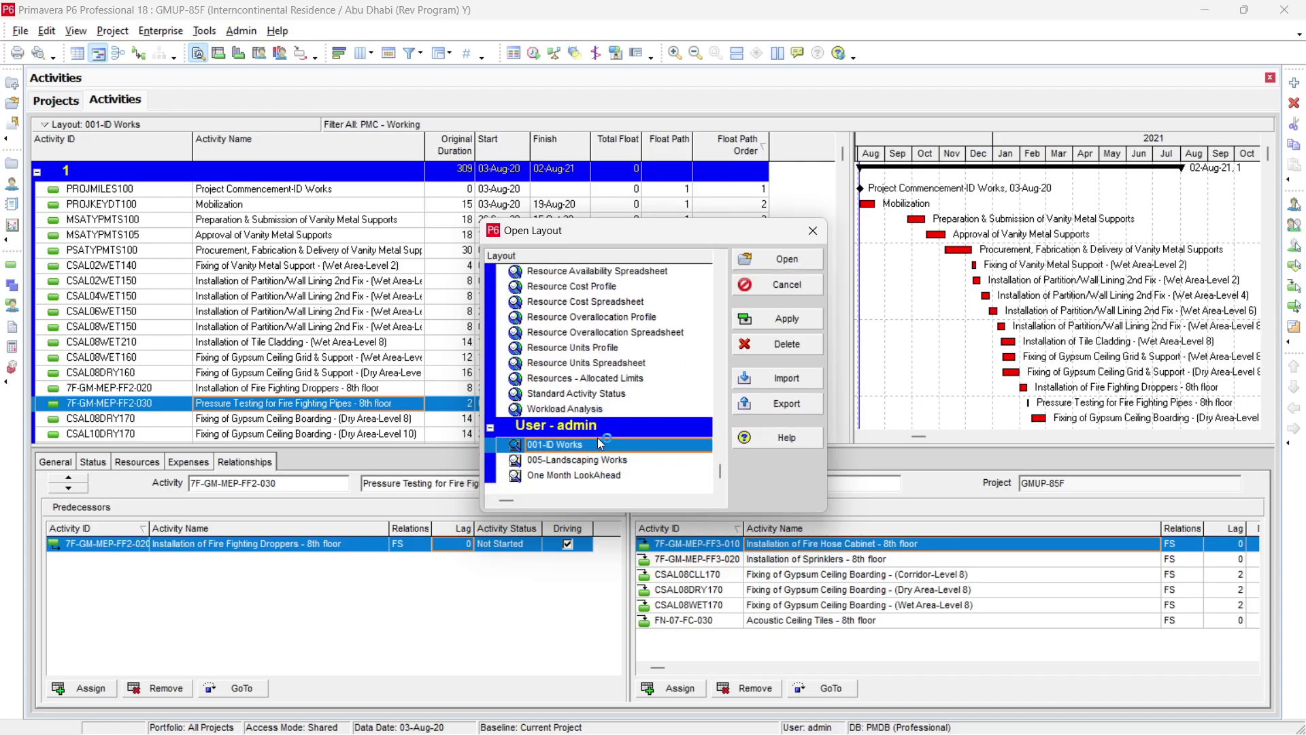
left_click(600, 476)
left_click(786, 320)
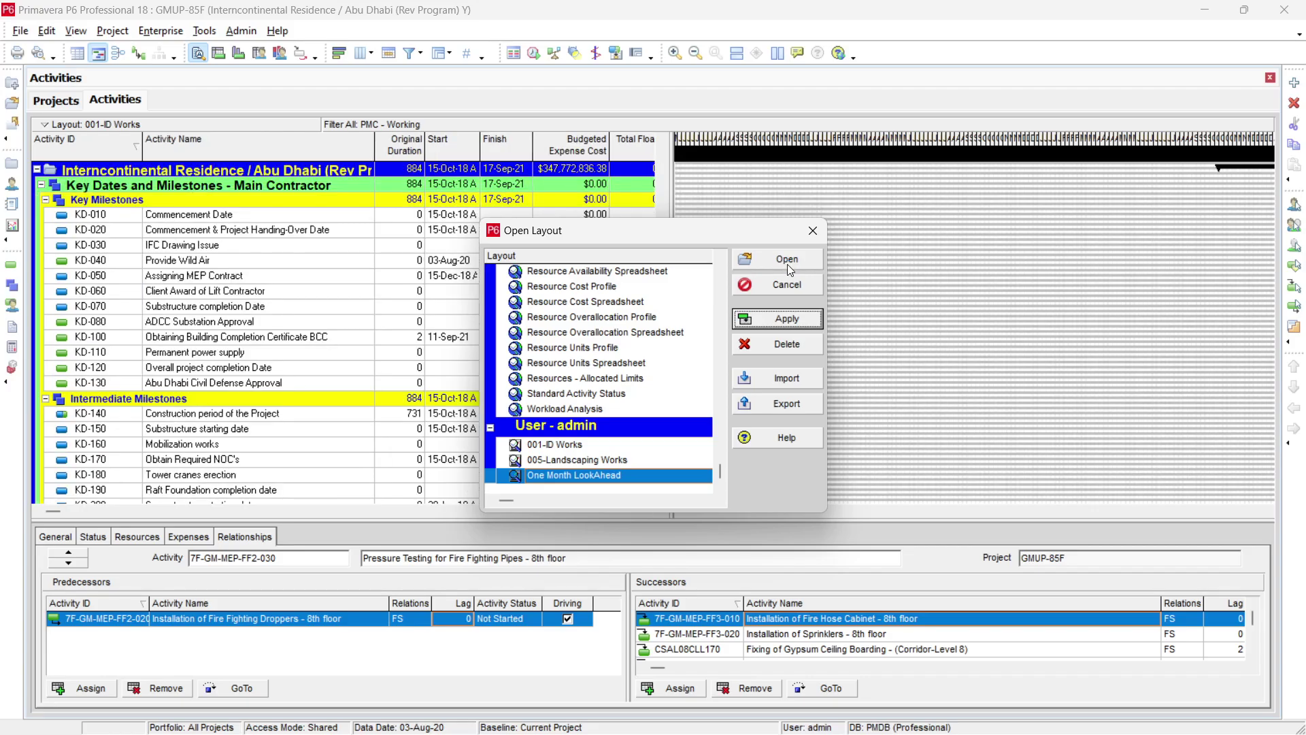
left_click(787, 267)
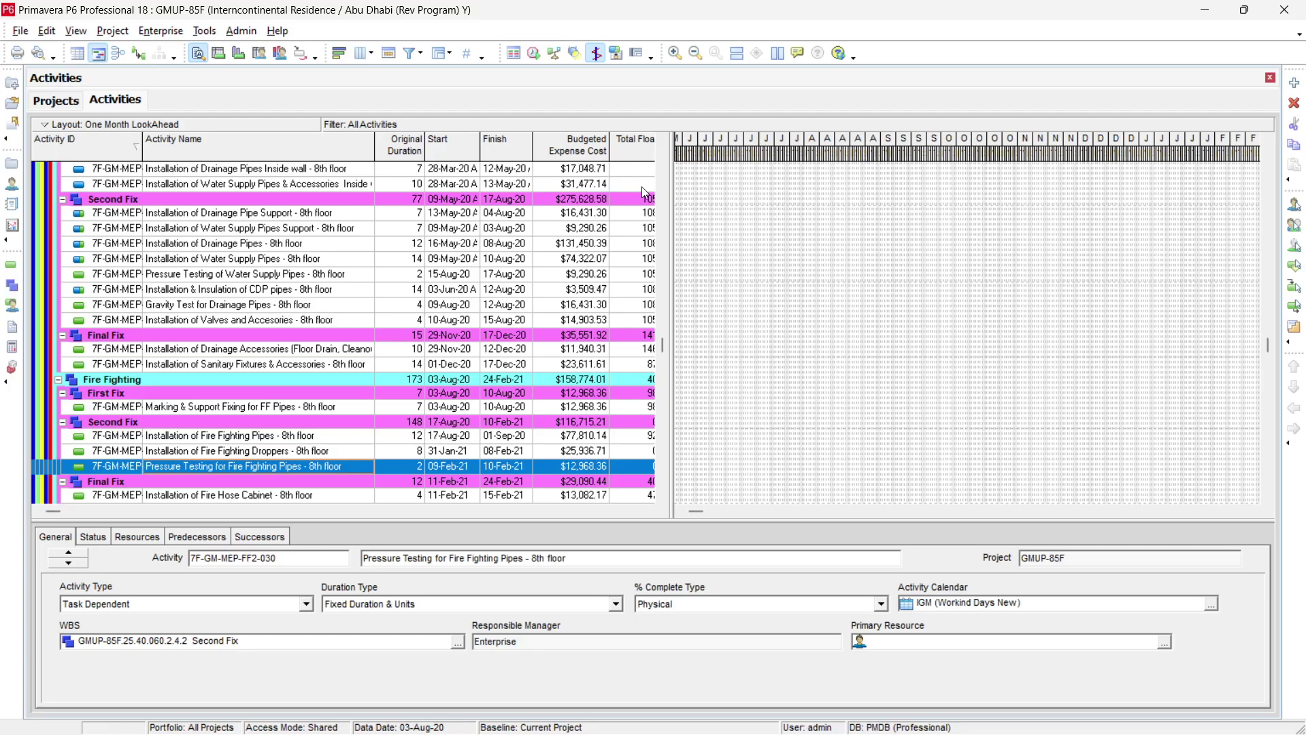
Expand the Gantt timescale to readable weeks and days, bring the key milestones from October 2018 into view and select Assigning MEP Contract
left_click_drag(783, 155, 889, 166)
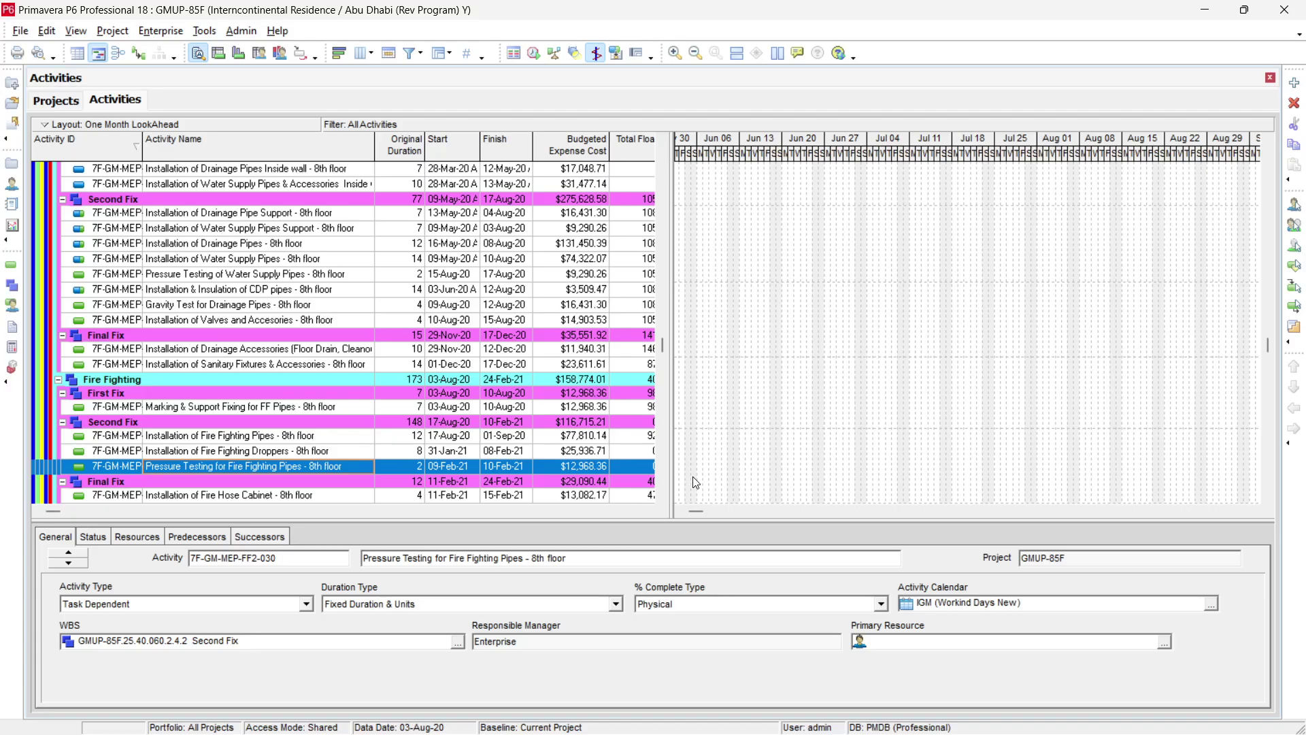
left_click_drag(695, 513, 680, 509)
scroll(321, 336, "up", 15)
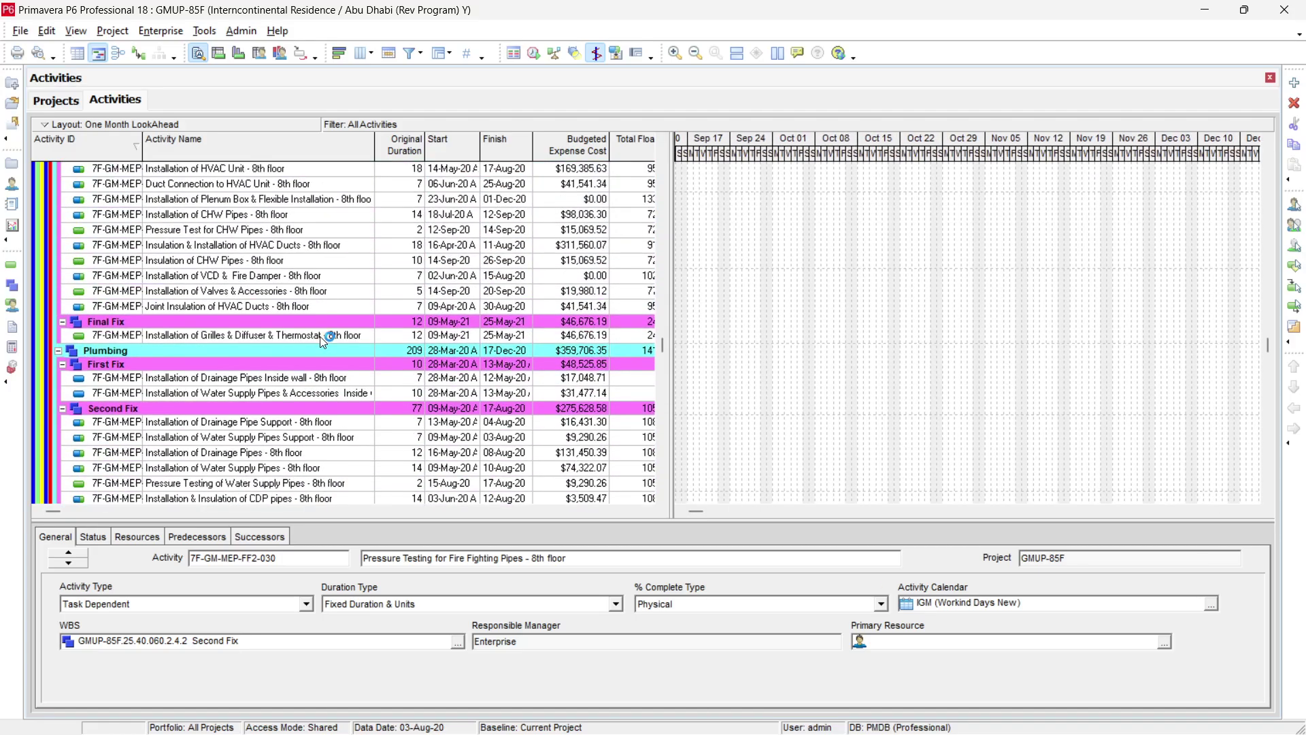
left_click_drag(663, 345, 672, 159)
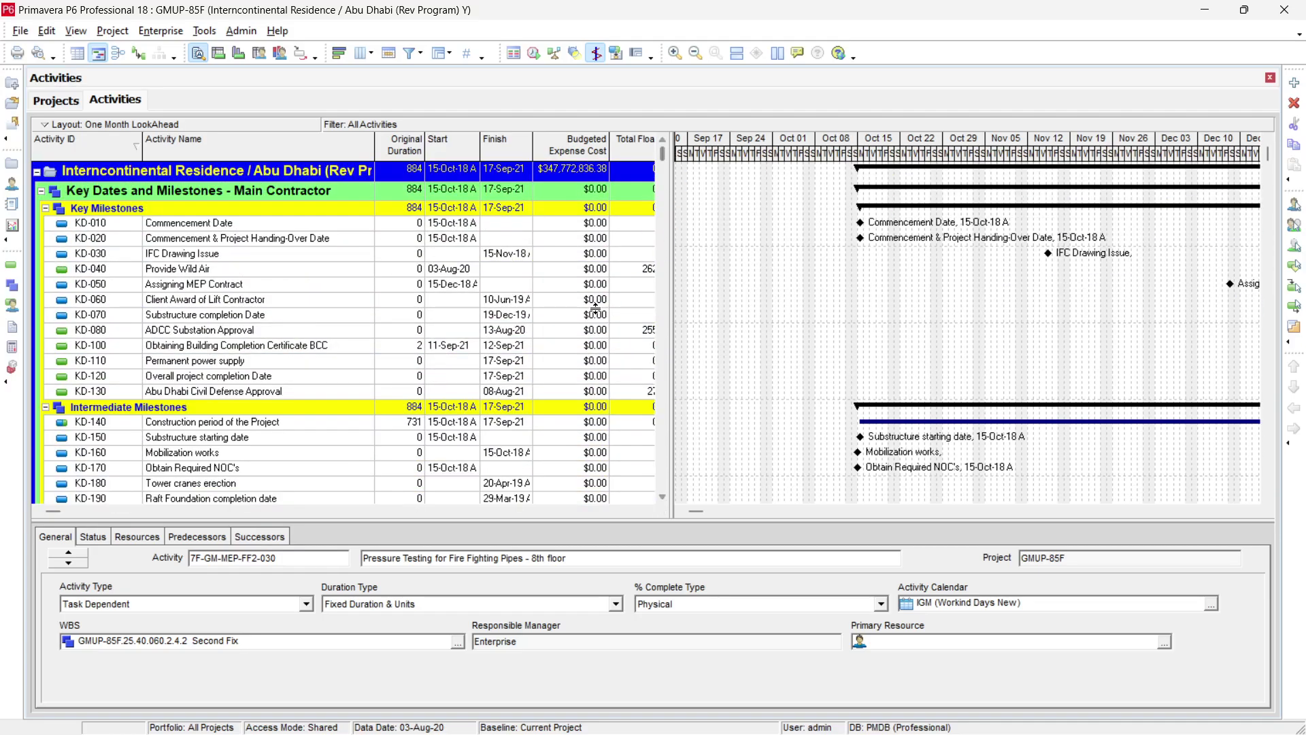
left_click_drag(965, 150, 1073, 155)
left_click_drag(917, 146, 692, 151)
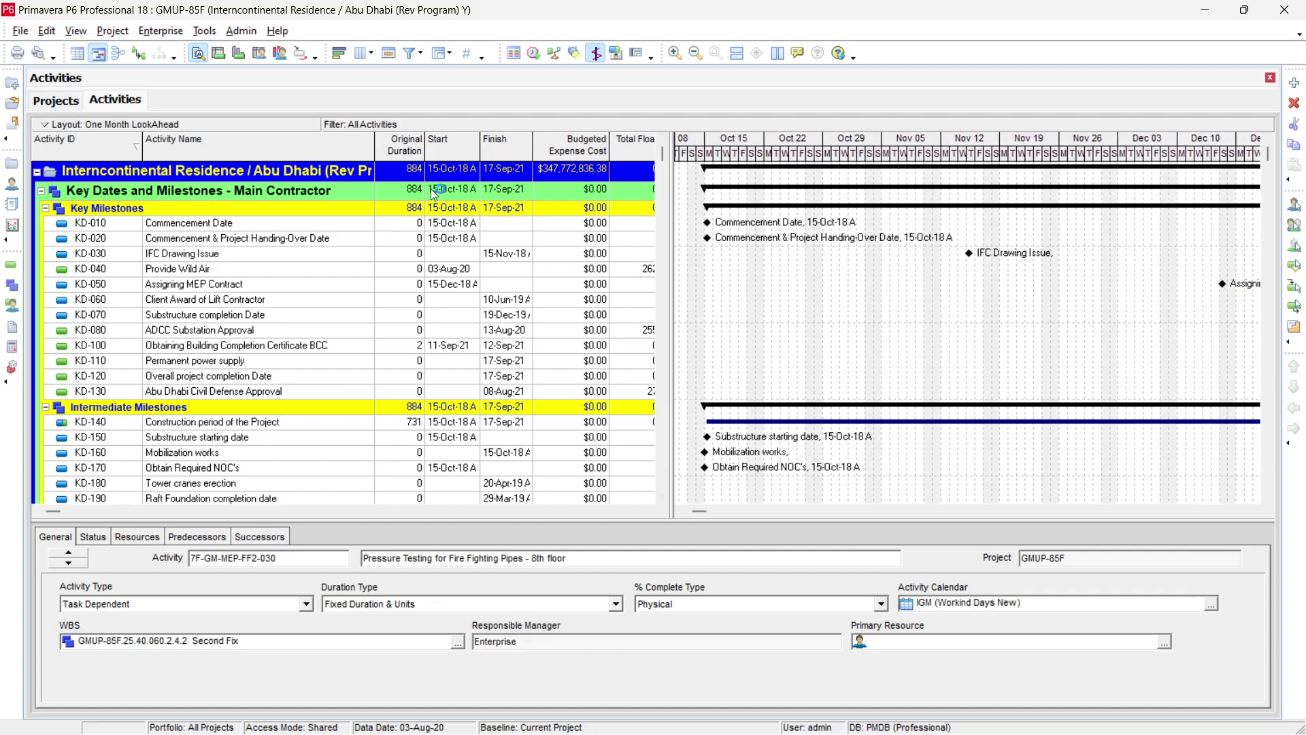
left_click(270, 287)
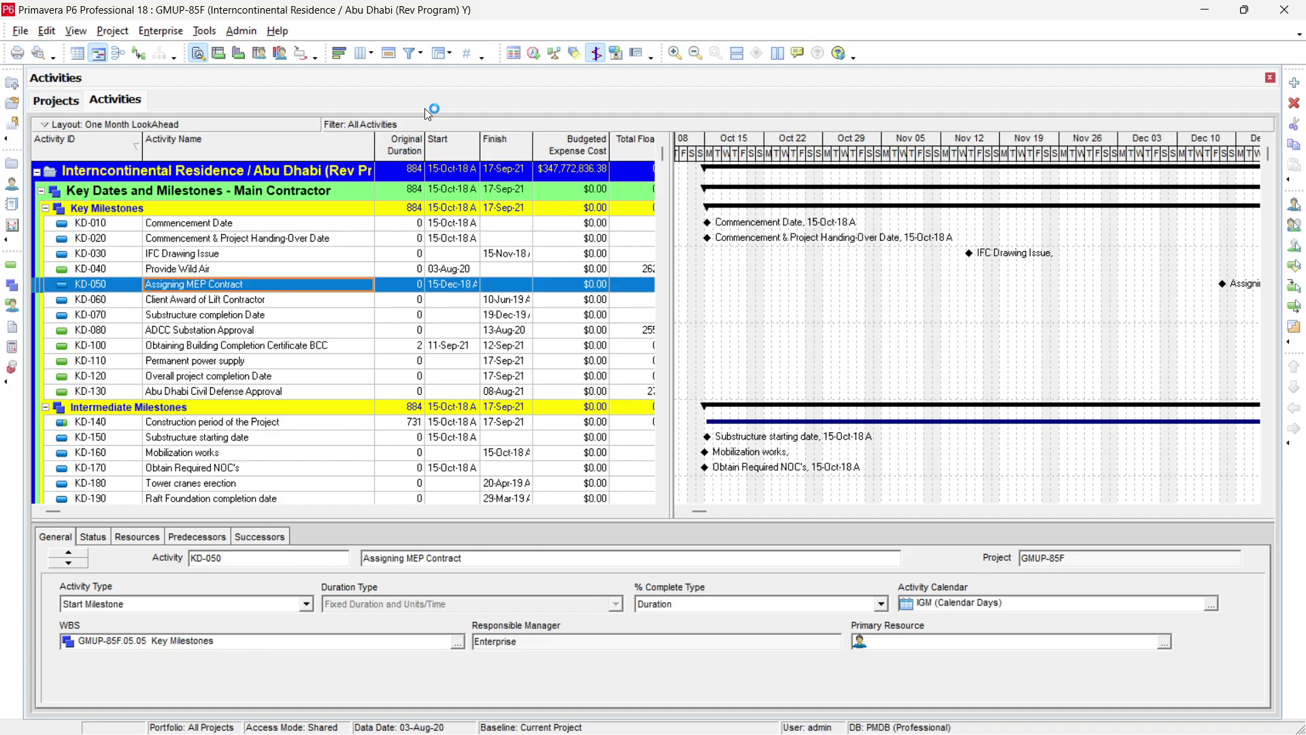
Group the activities by the GM009-CONT code instead of by WBS and apply the grouping
left_click(438, 58)
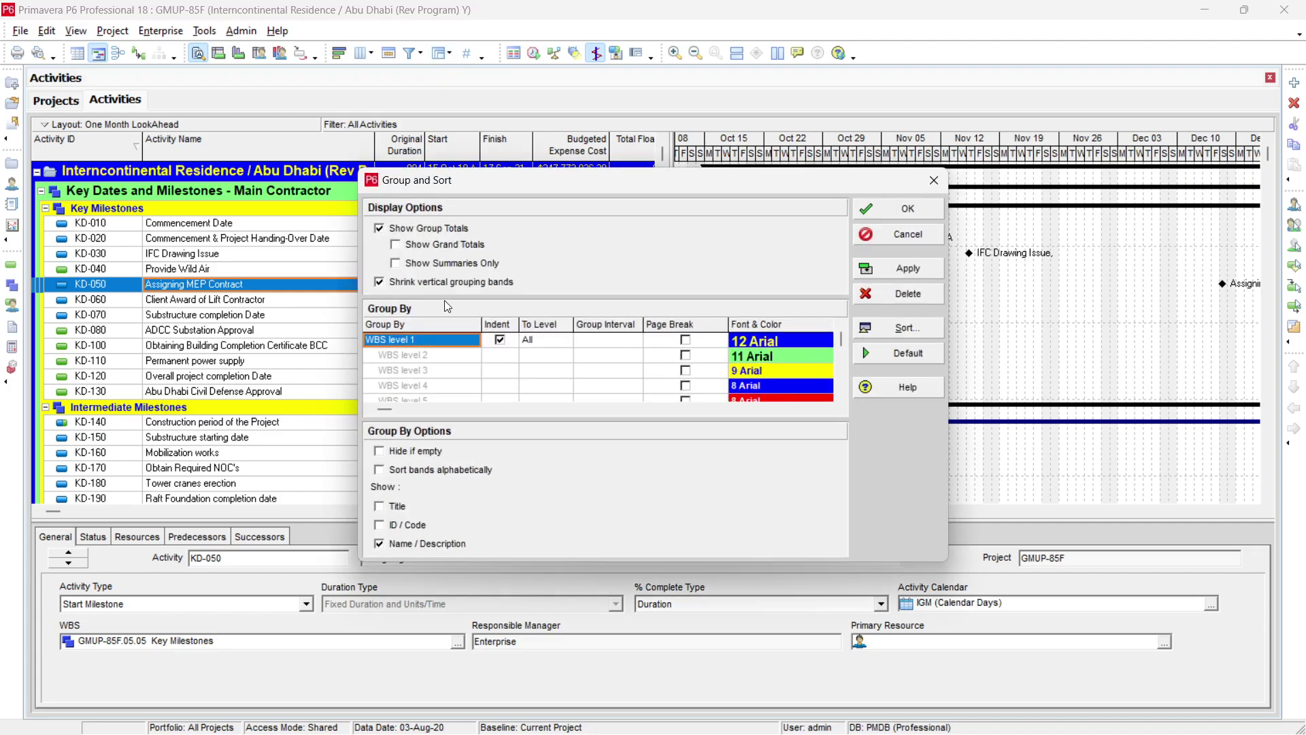
left_click(435, 342)
scroll(418, 442, "up", 10)
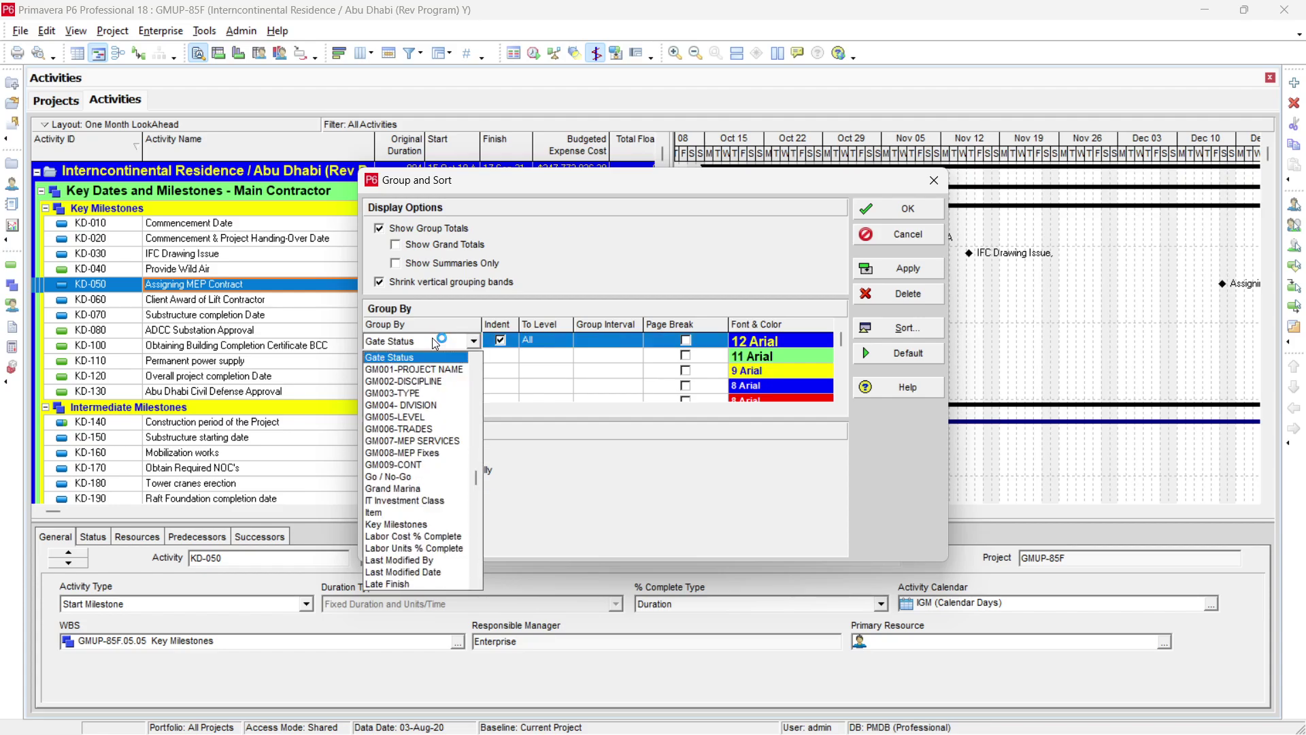
left_click(430, 459)
left_click(927, 272)
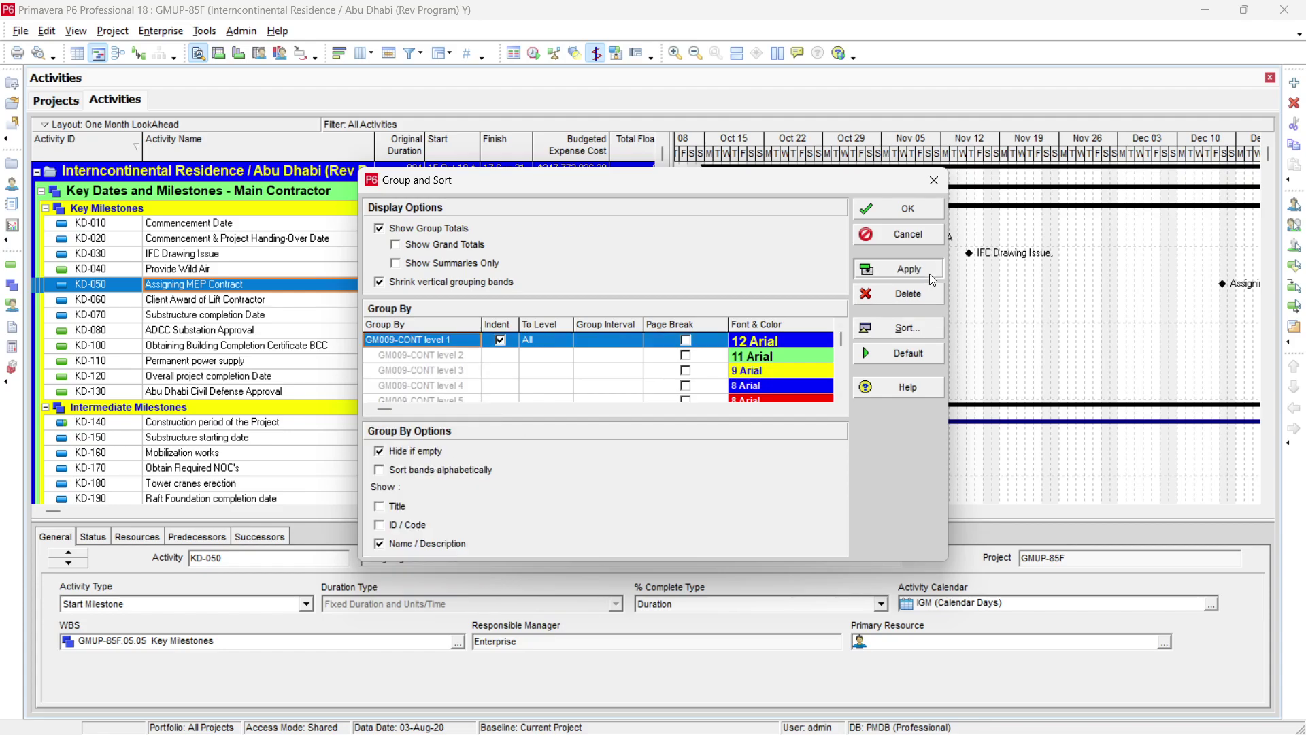
left_click(926, 210)
Collapse all contractor groups and expand Gulf Dunes - Landscaping Works to review its activities
scroll(659, 240, "up", 2)
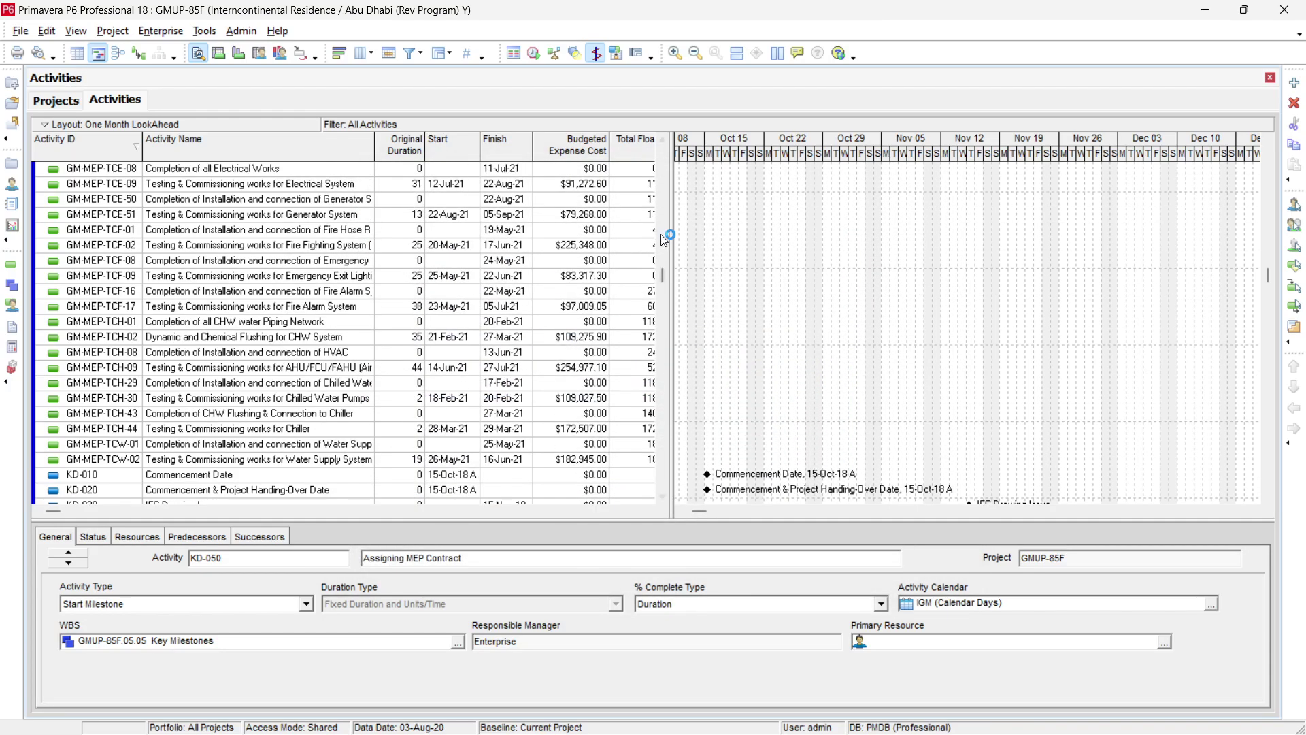
scroll(664, 271, "down", 7)
scroll(664, 271, "up", 20)
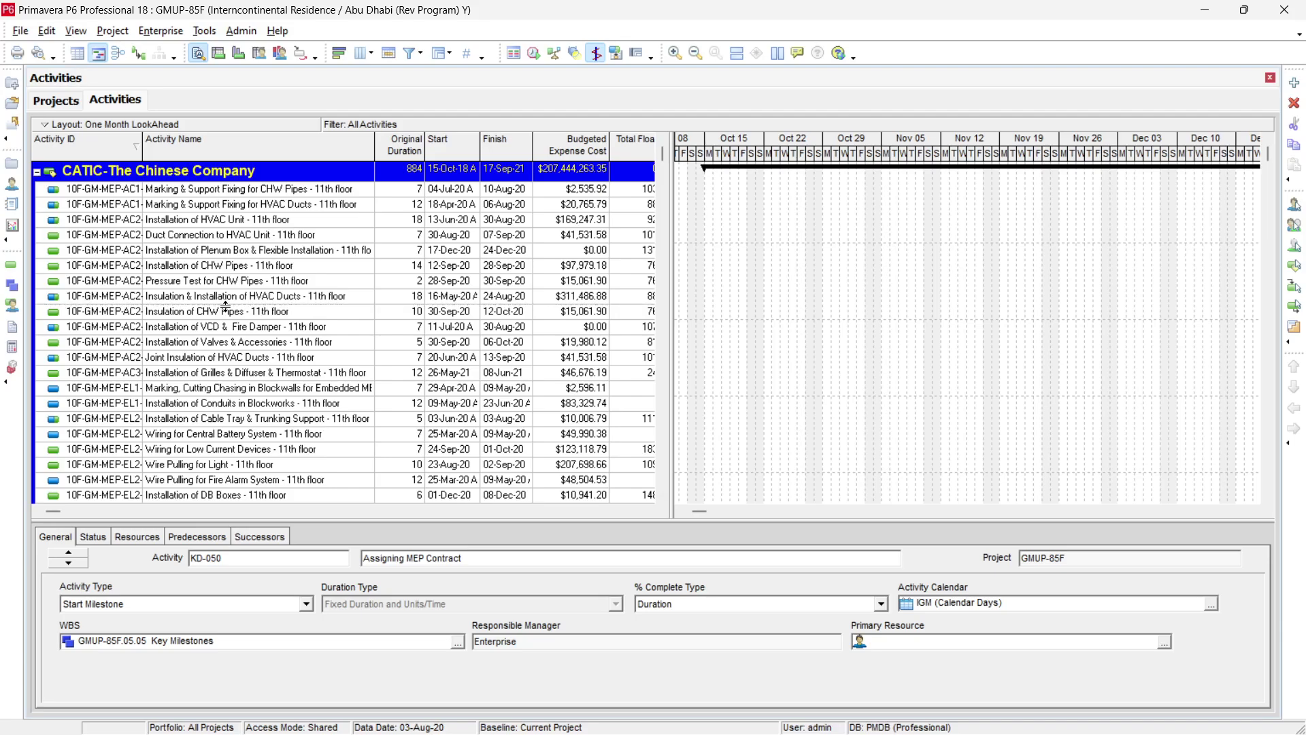
key("ctrl+KP_Subtract")
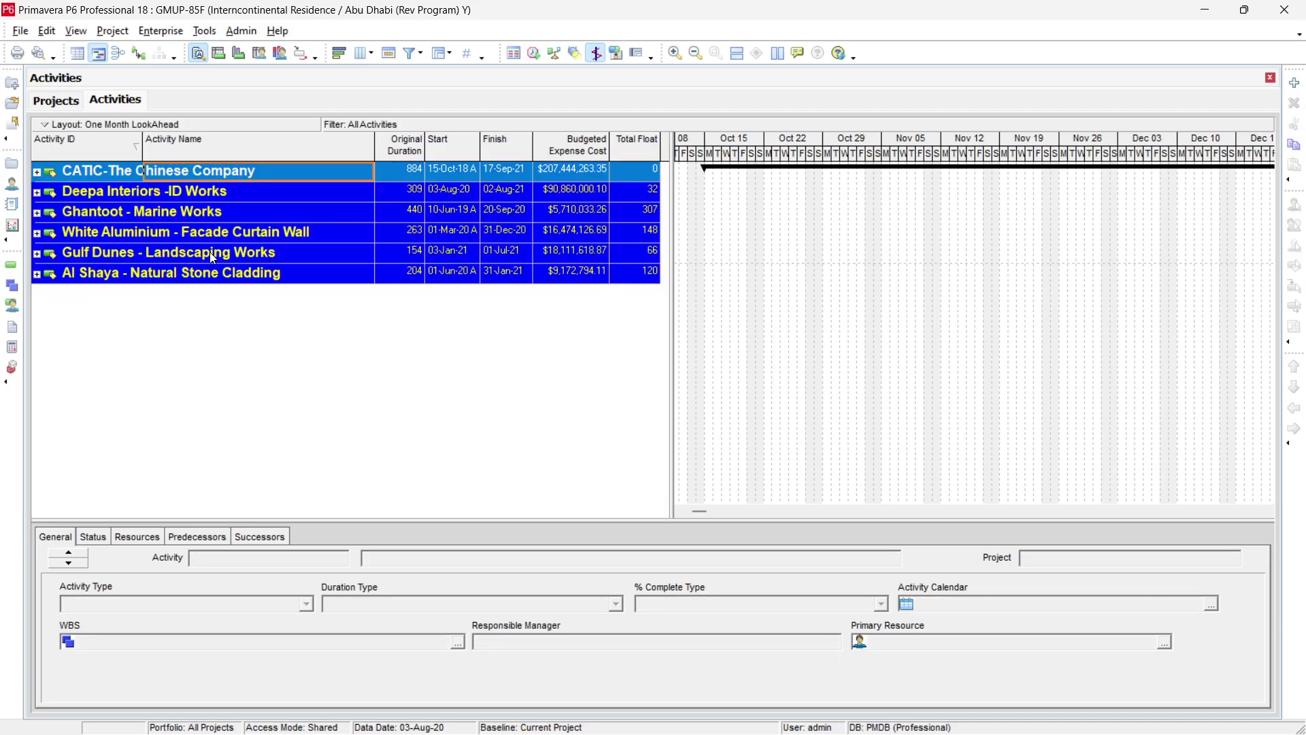
left_click(39, 255)
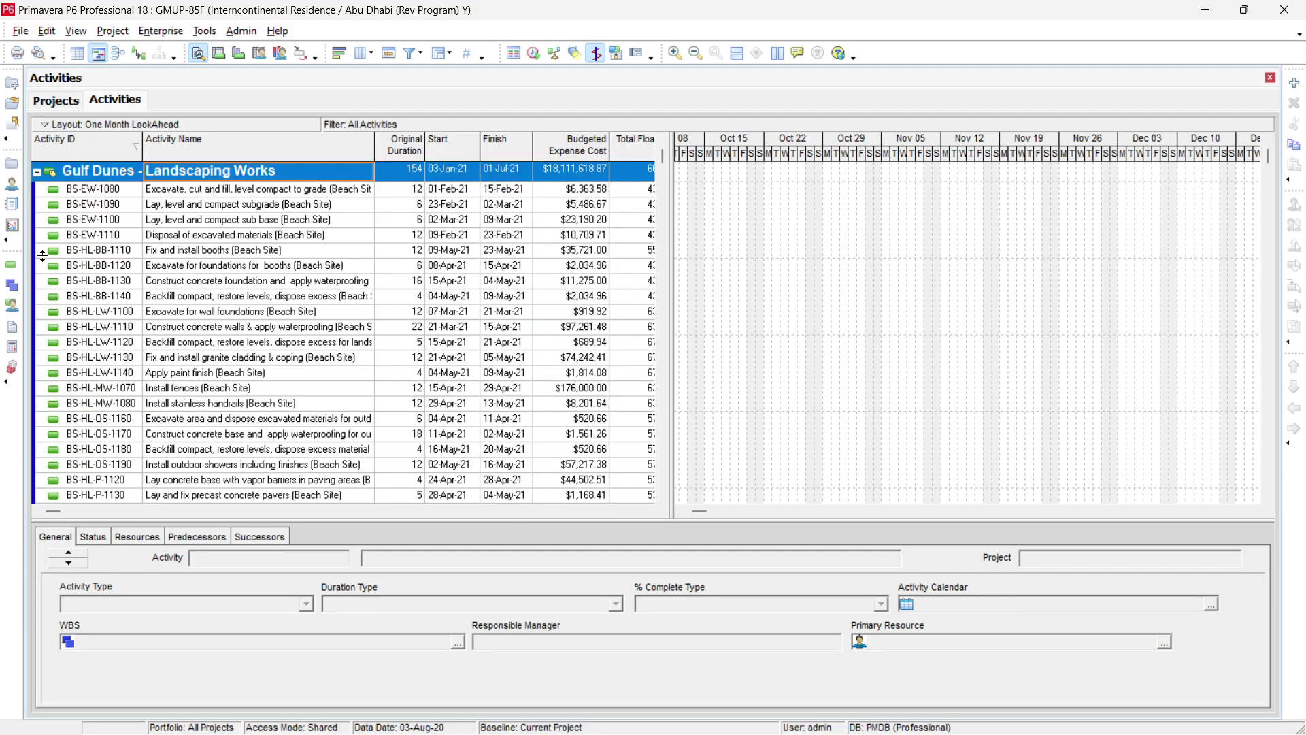
scroll(180, 322, "down", 3)
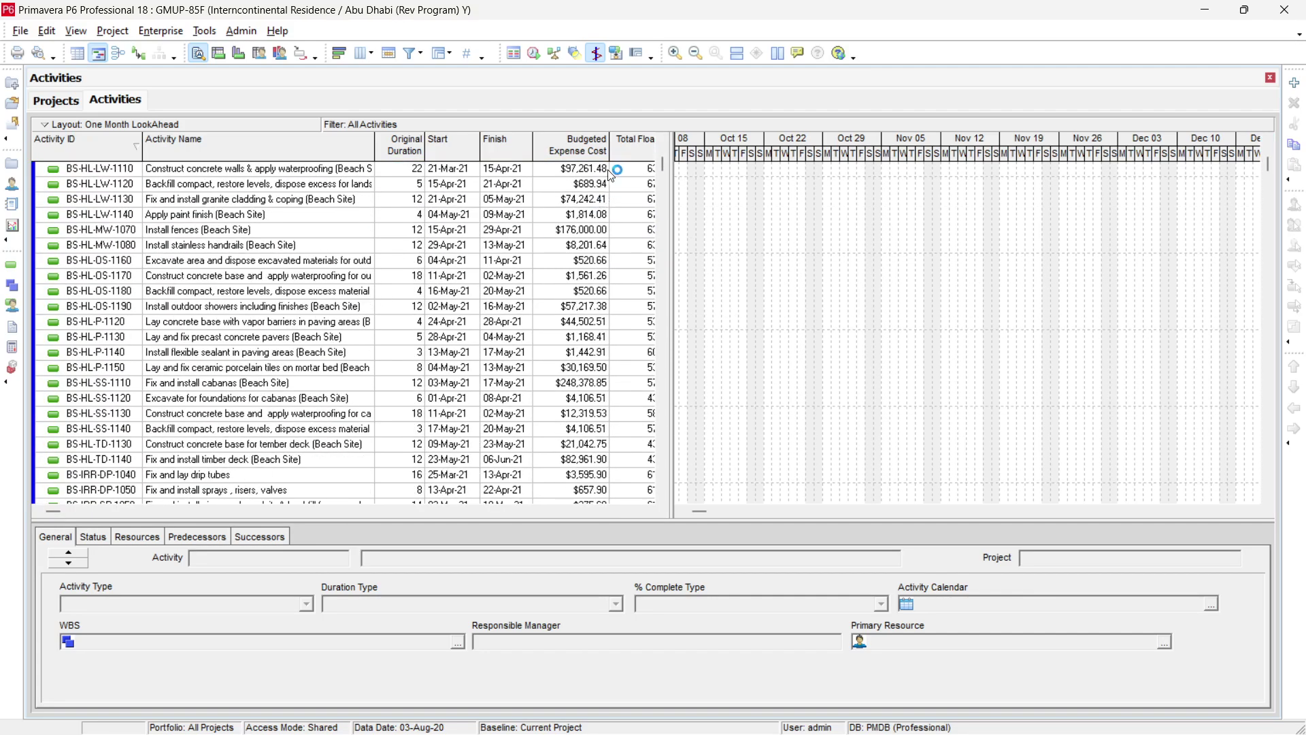
Turn off indenting for the GM009-CONT grouping, add WBS as the second grouping level and apply it
left_click(437, 54)
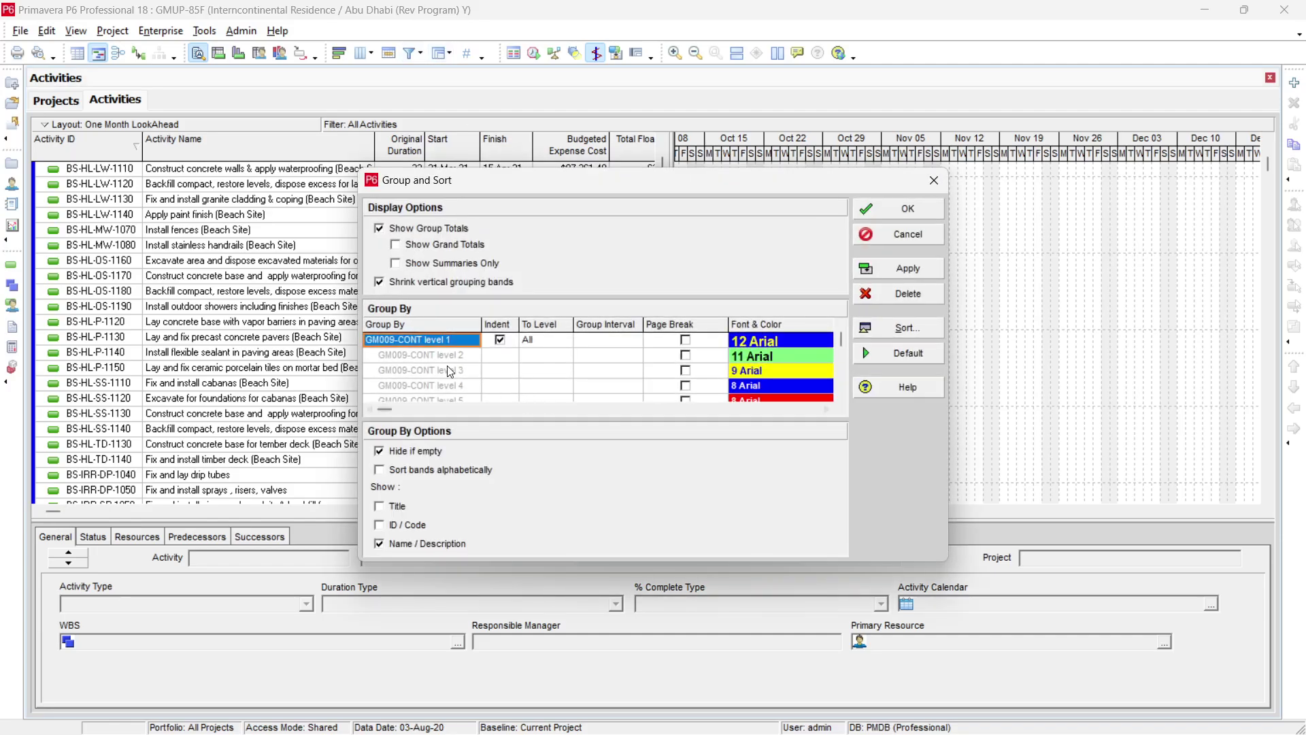
left_click(444, 355)
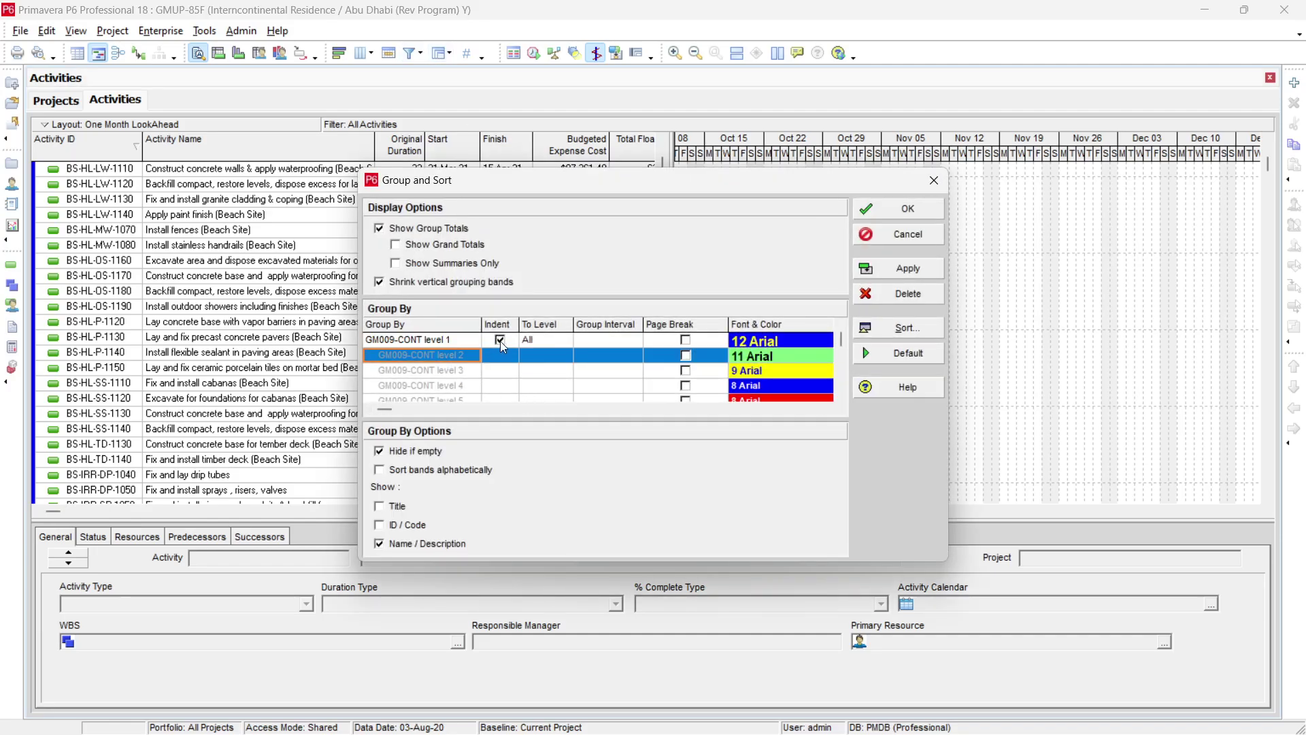
left_click(500, 340)
left_click(446, 355)
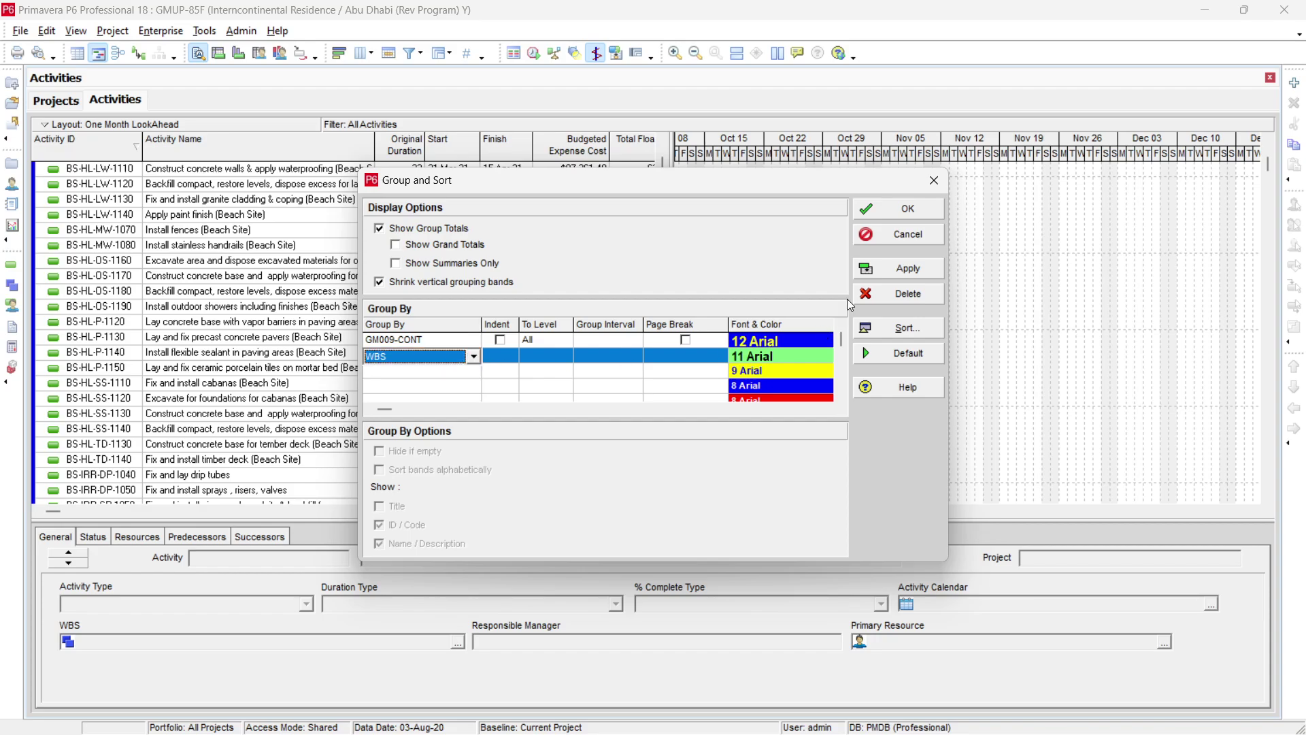
left_click(898, 268)
left_click(908, 208)
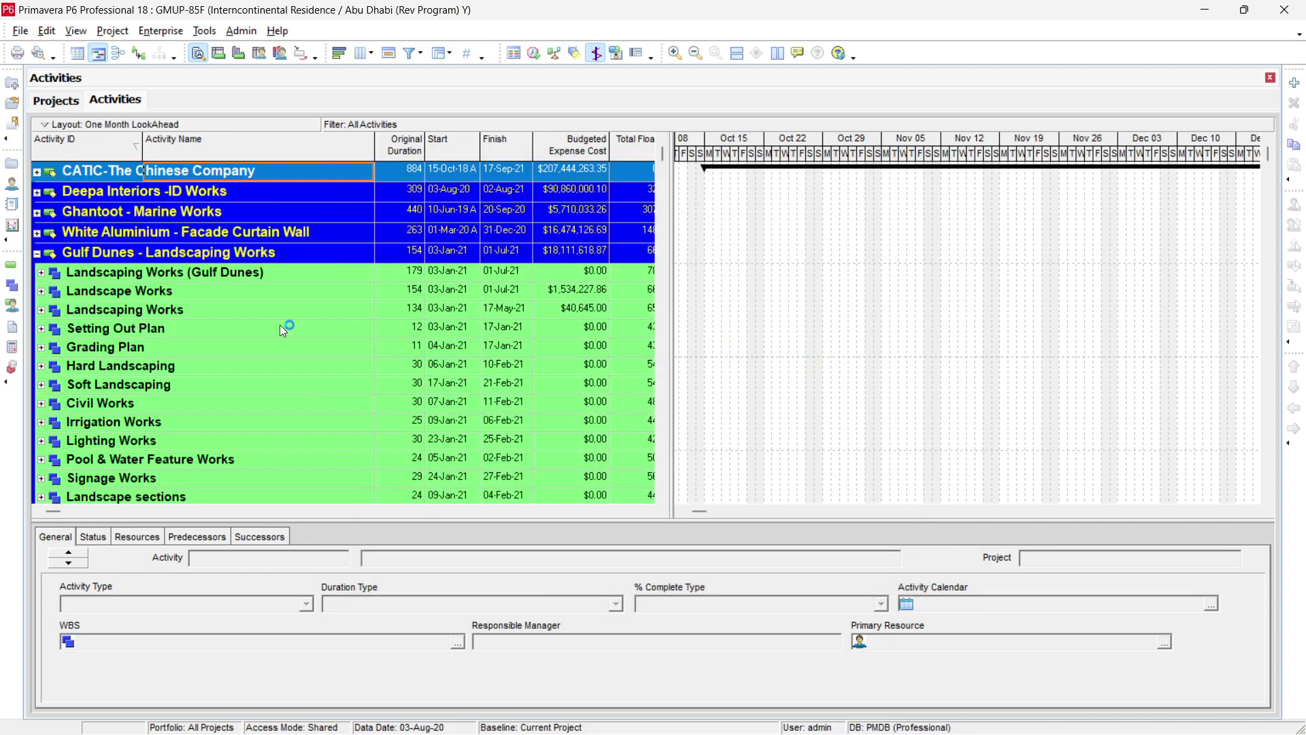
Find the Close Outs group at the end of Gulf Dunes - Landscaping Works and expand it
scroll(225, 367, "down", 12)
scroll(228, 389, "down", 15)
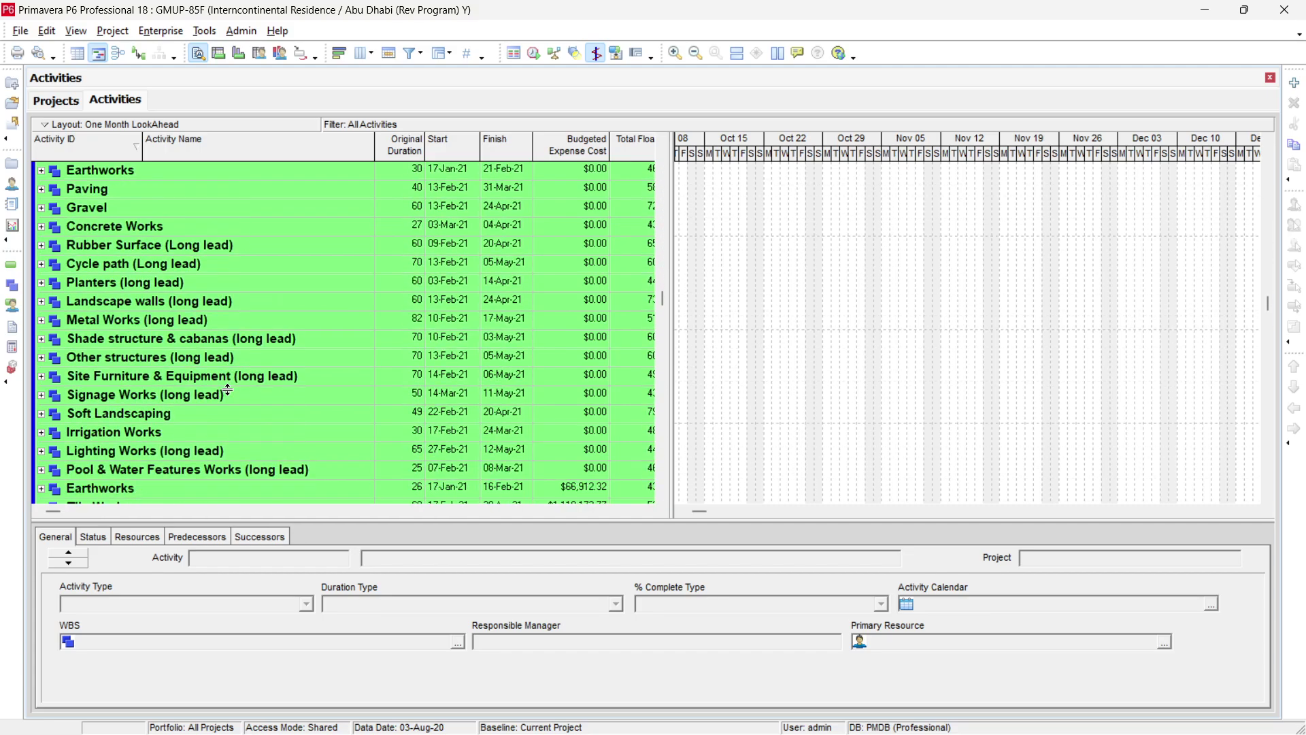
scroll(227, 389, "down", 6)
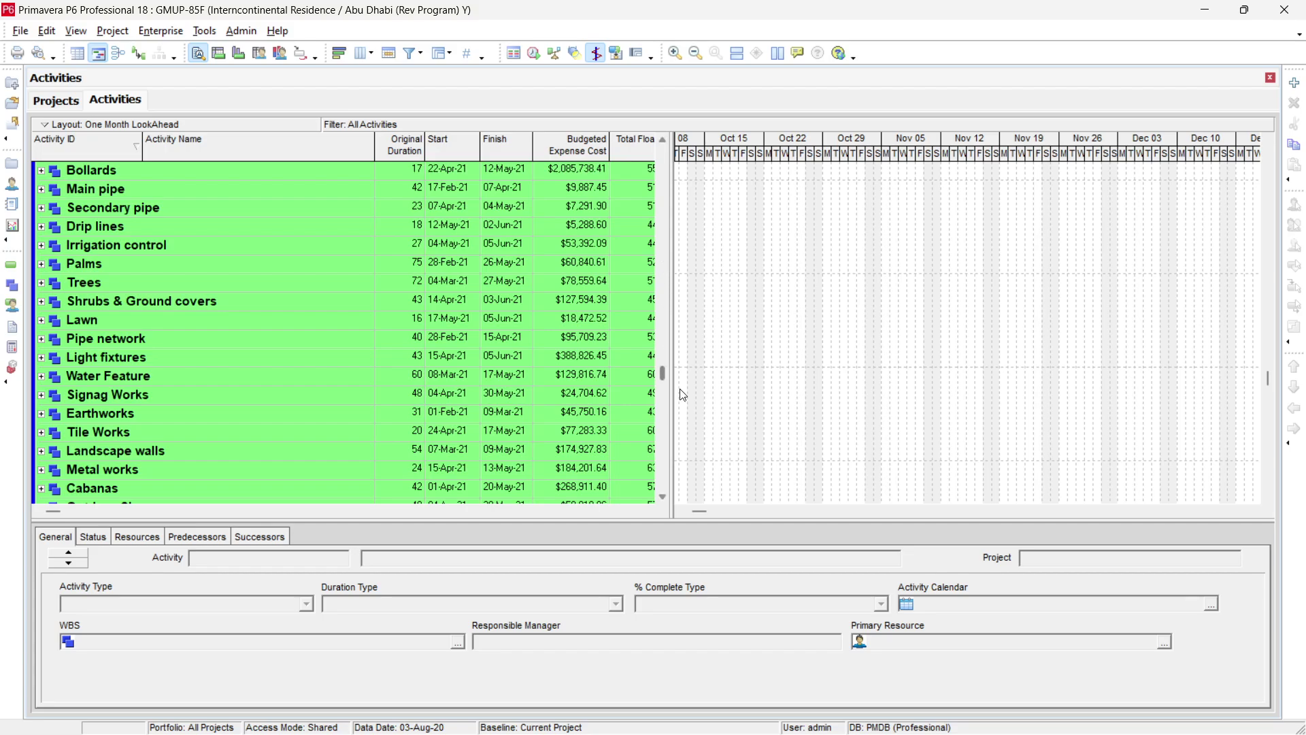
left_click_drag(662, 374, 665, 499)
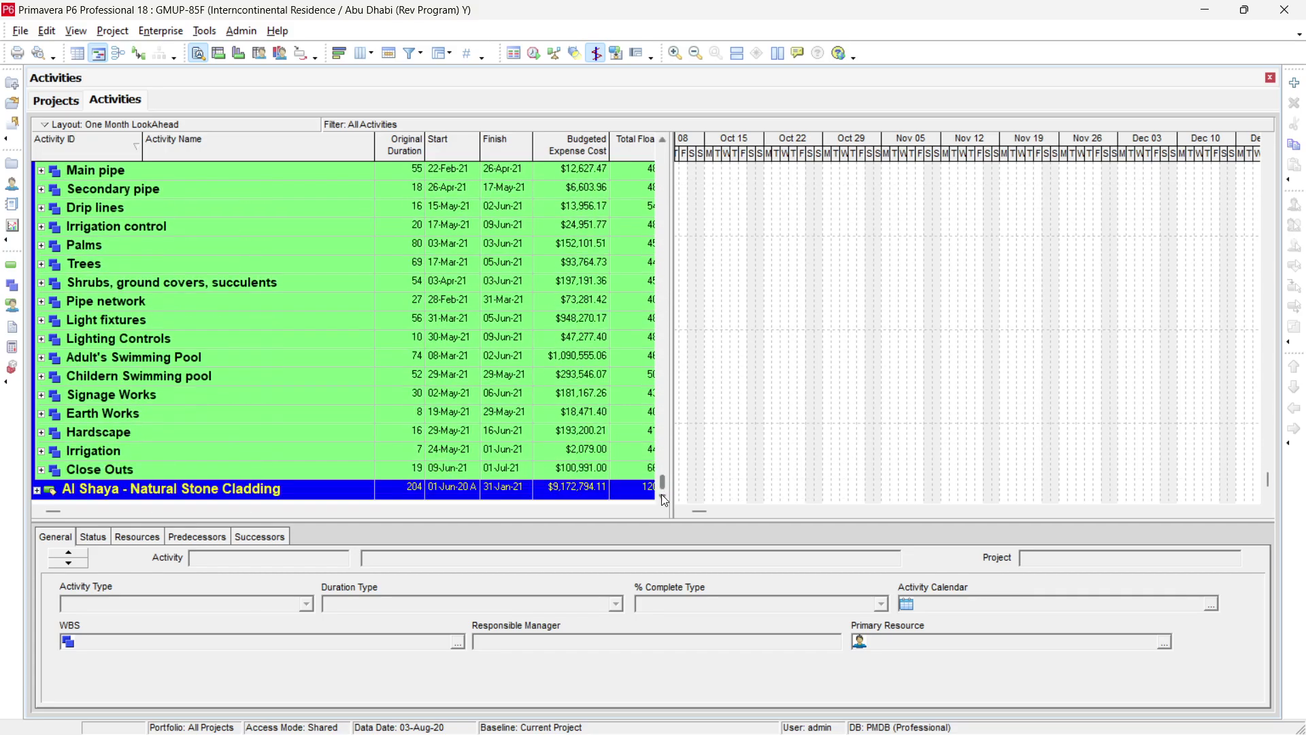
left_click(40, 472)
left_click(42, 473)
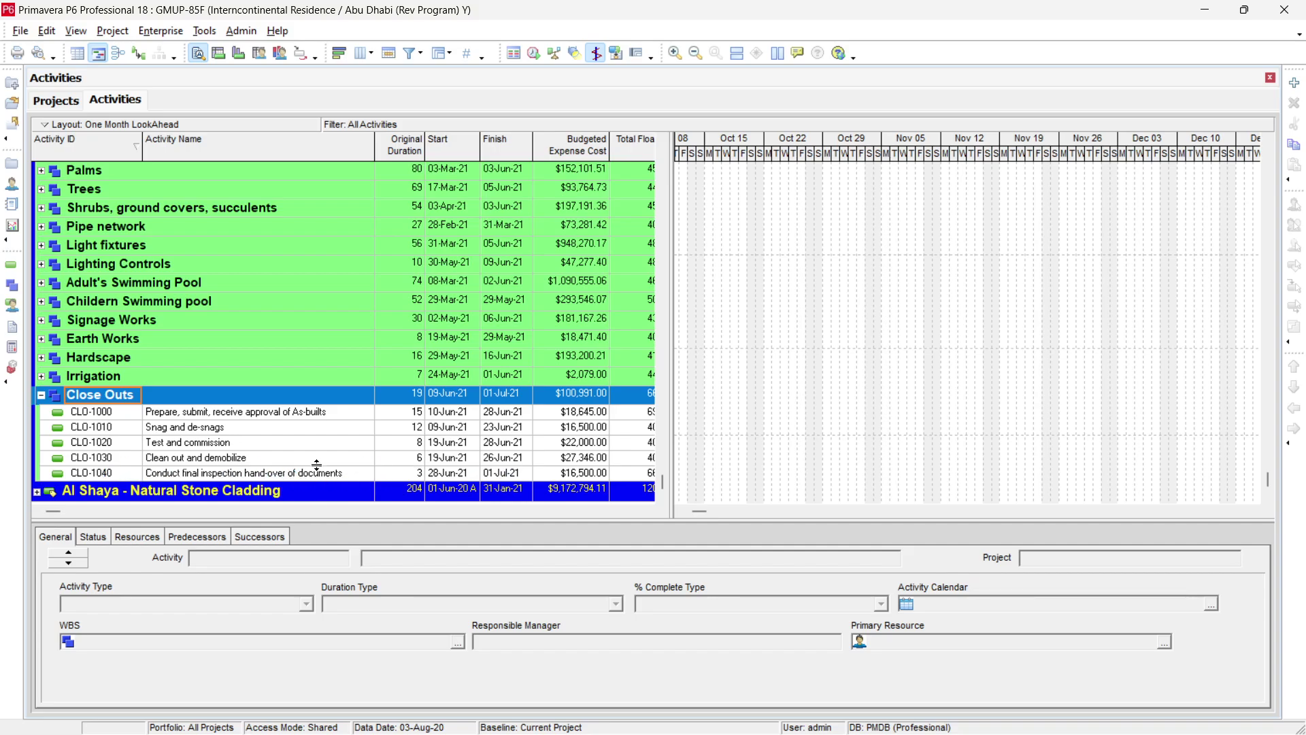
Copy the activity ID CLO-1040 of Conduct final inspection hand-over of documents and return to the contractor list
left_click(128, 476)
left_click(128, 476)
key("ctrl+c")
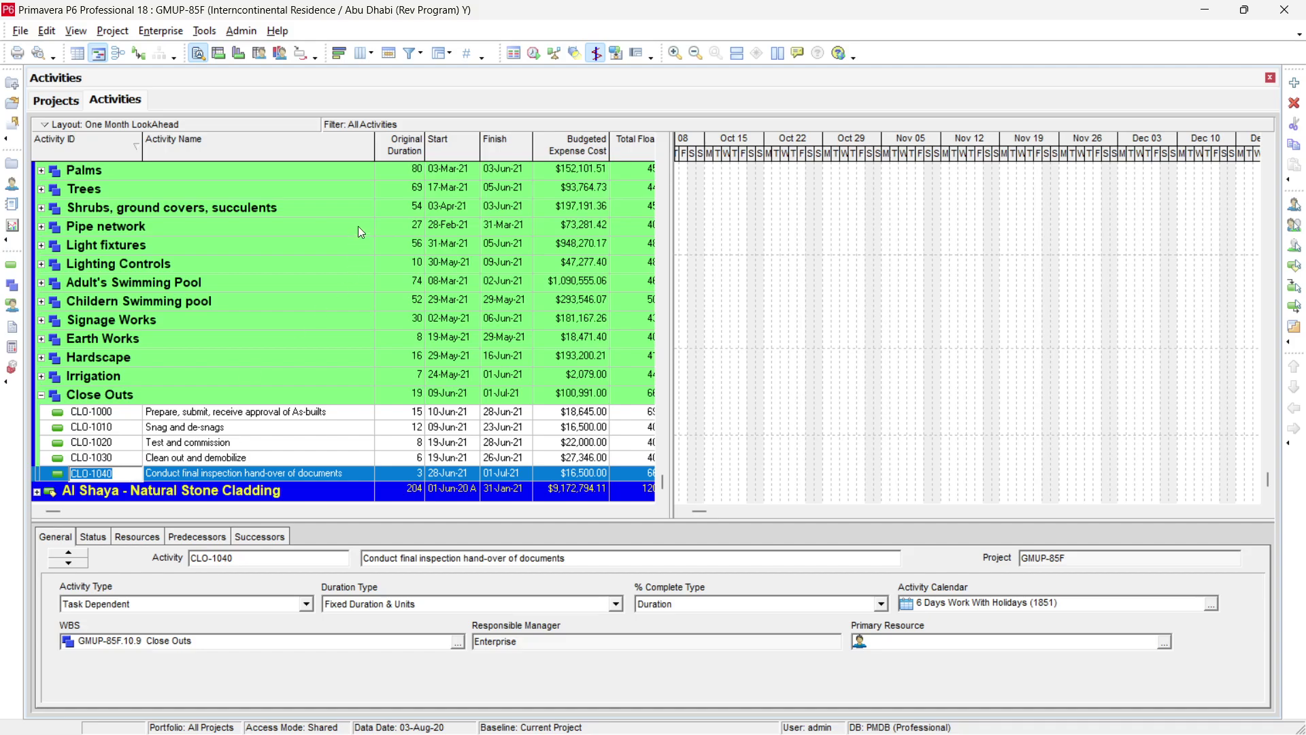
scroll(738, 348, "up", 3)
left_click_drag(659, 460, 653, 148)
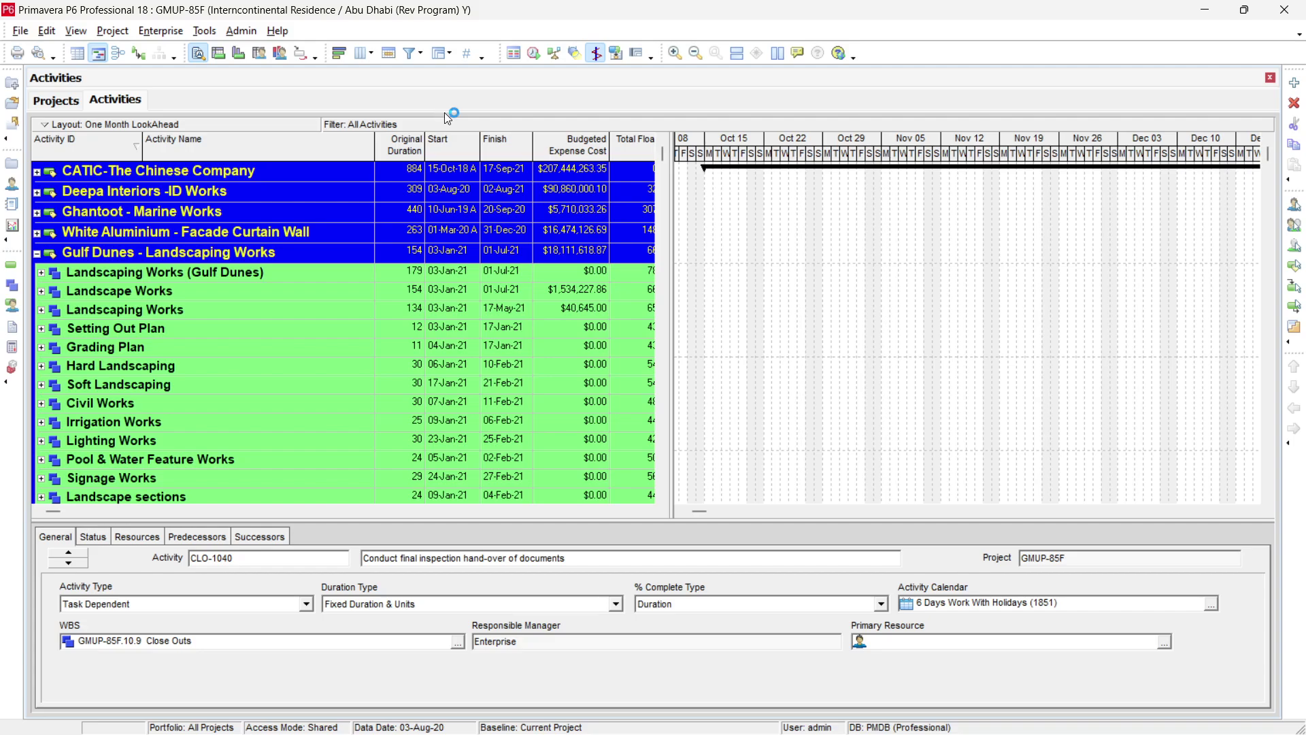
In the advanced schedule options, search for CLO-1040 as the ending activity for the free-float multiple float paths
key("F9")
left_click(837, 389)
left_click(463, 151)
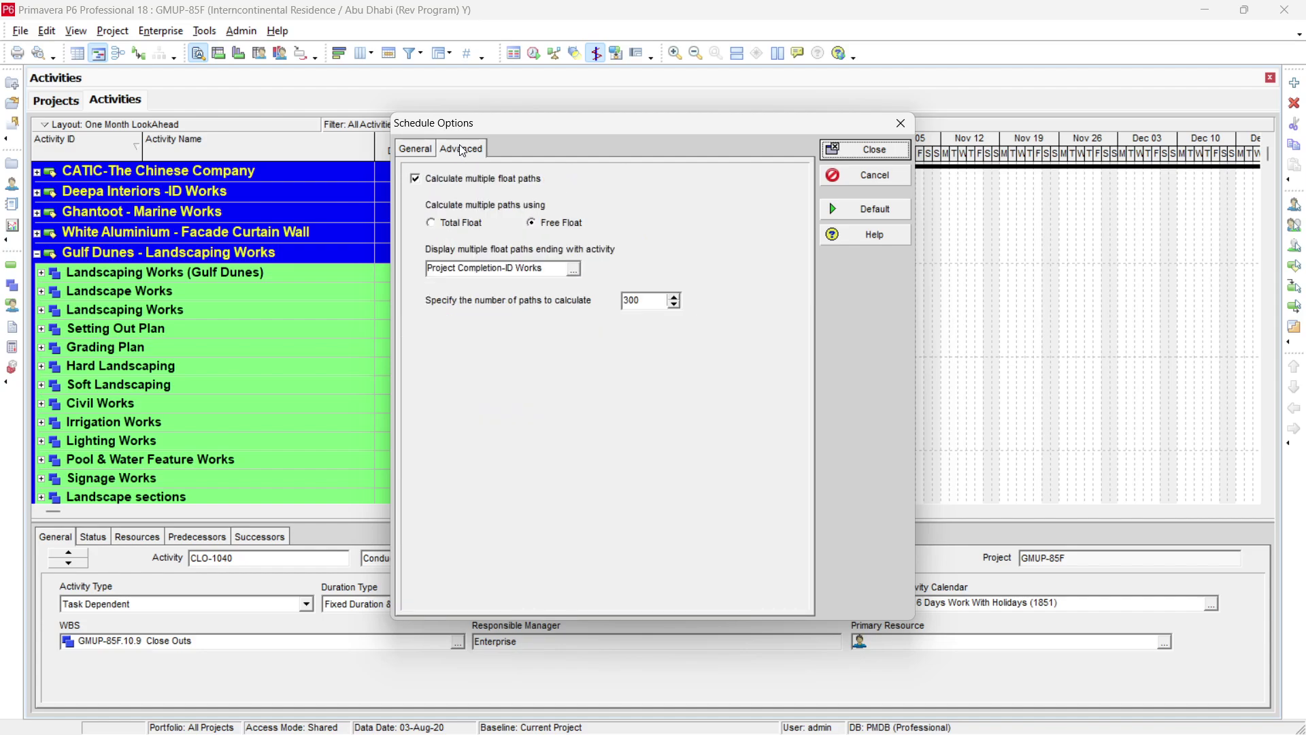
left_click(564, 228)
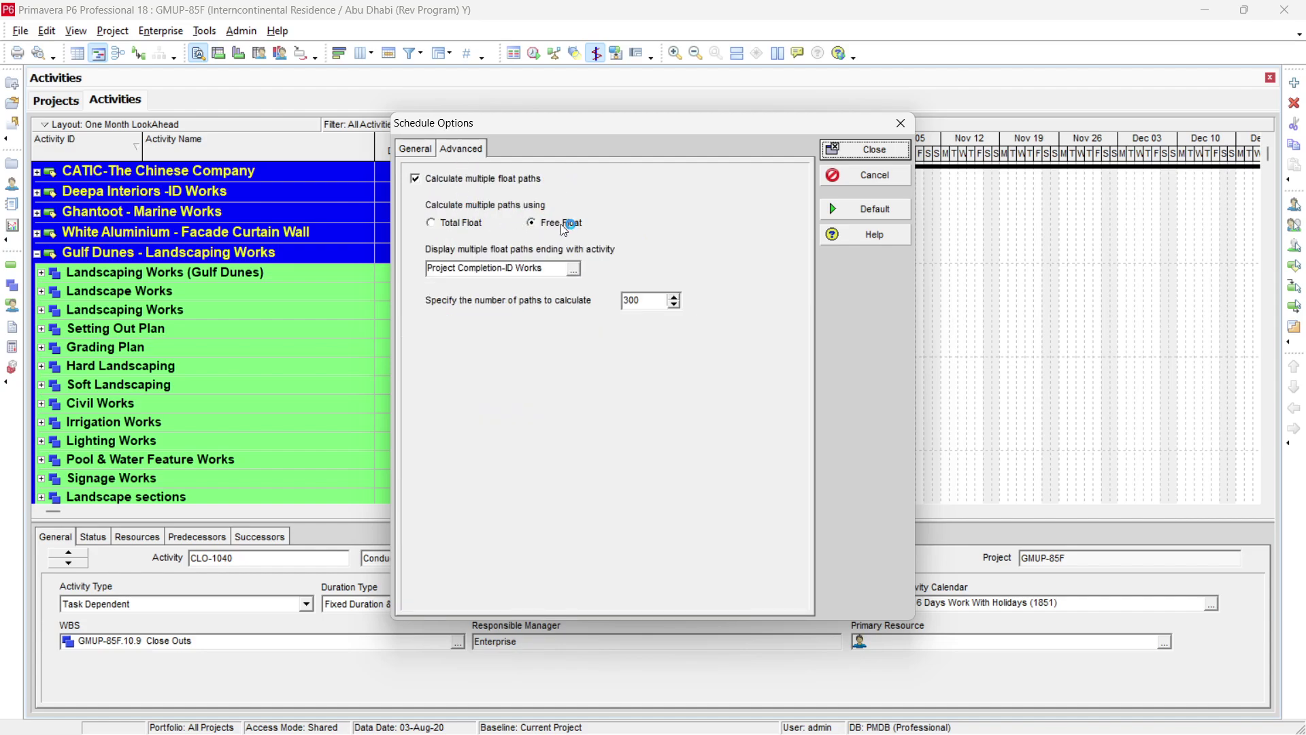
left_click(573, 272)
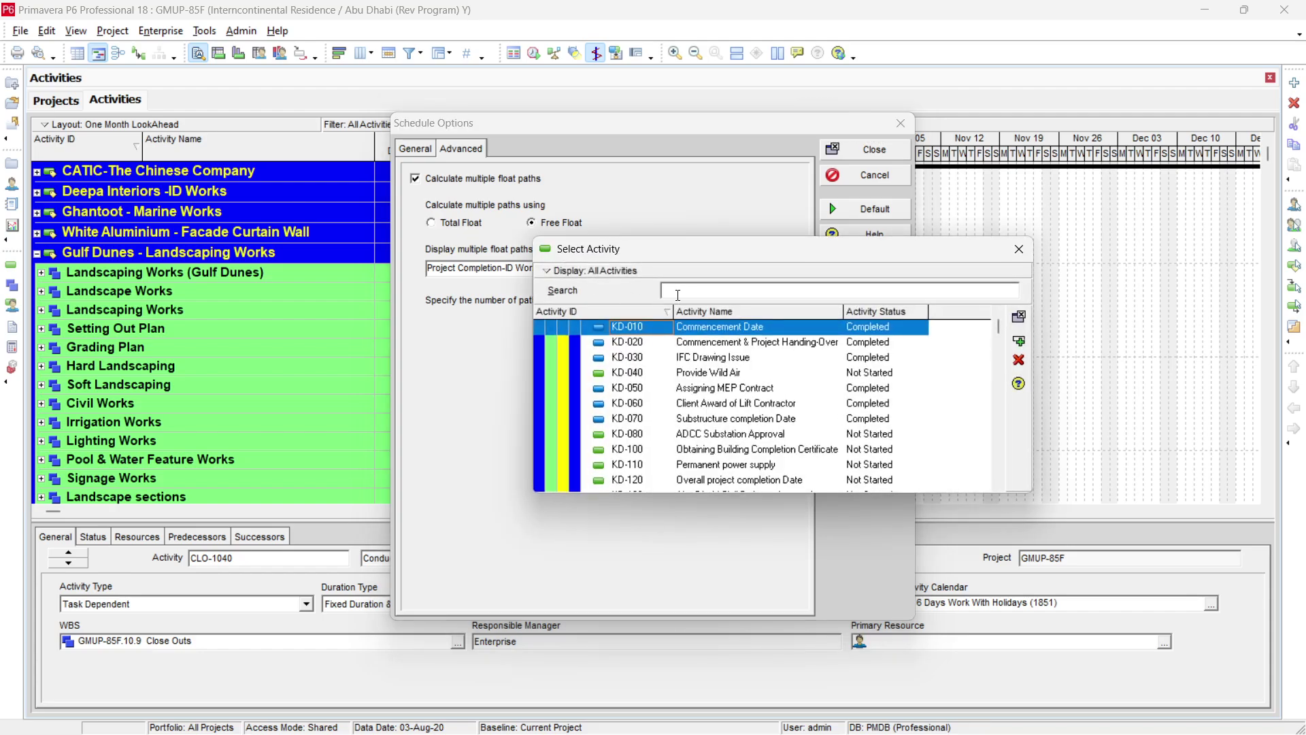
left_click(621, 360)
left_click(712, 292)
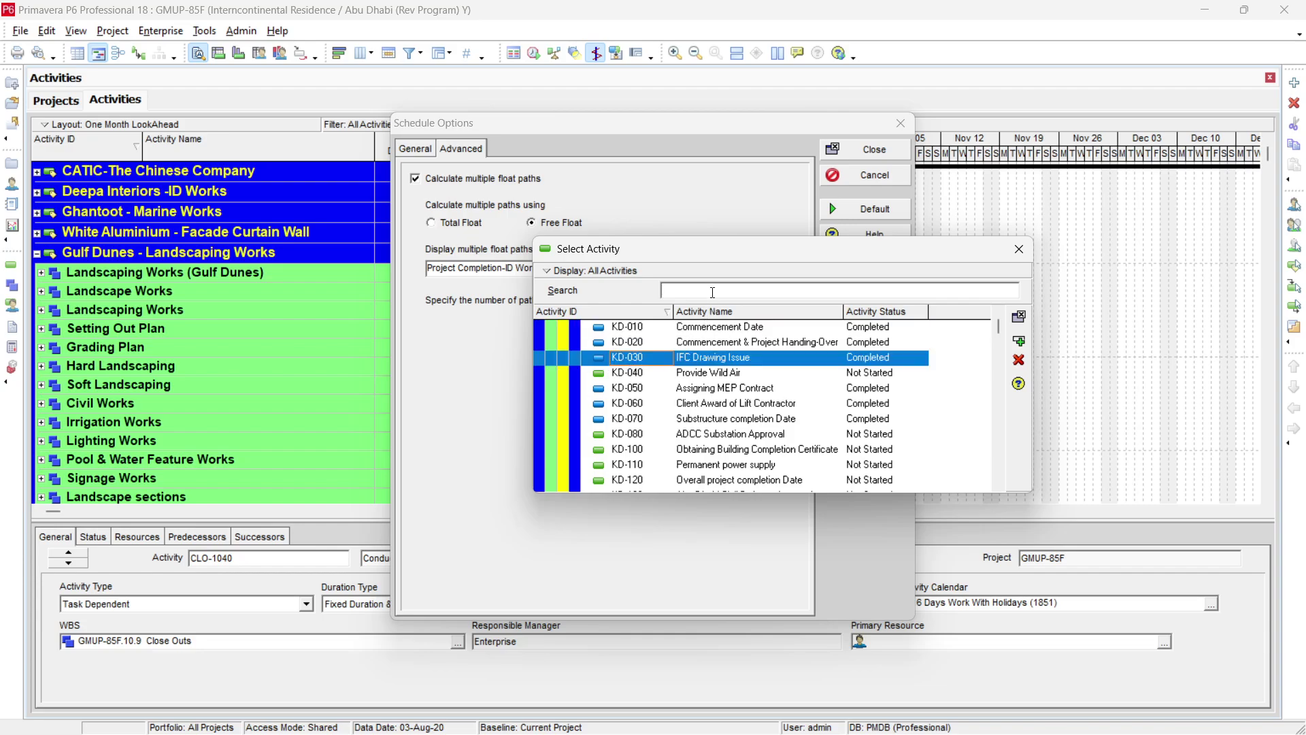
key("ctrl+v")
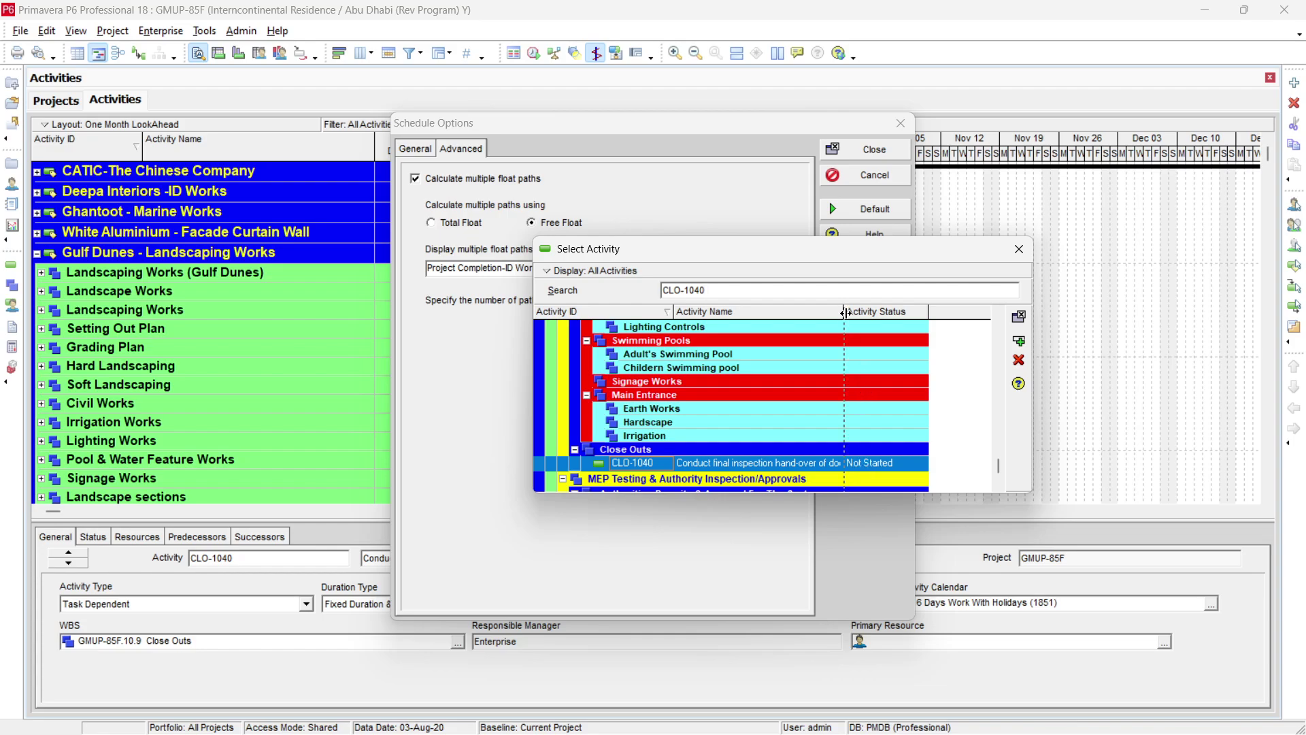
Assign Conduct final inspection hand-over of documents as the float paths' ending activity and reschedule the project
left_click_drag(843, 310, 868, 311)
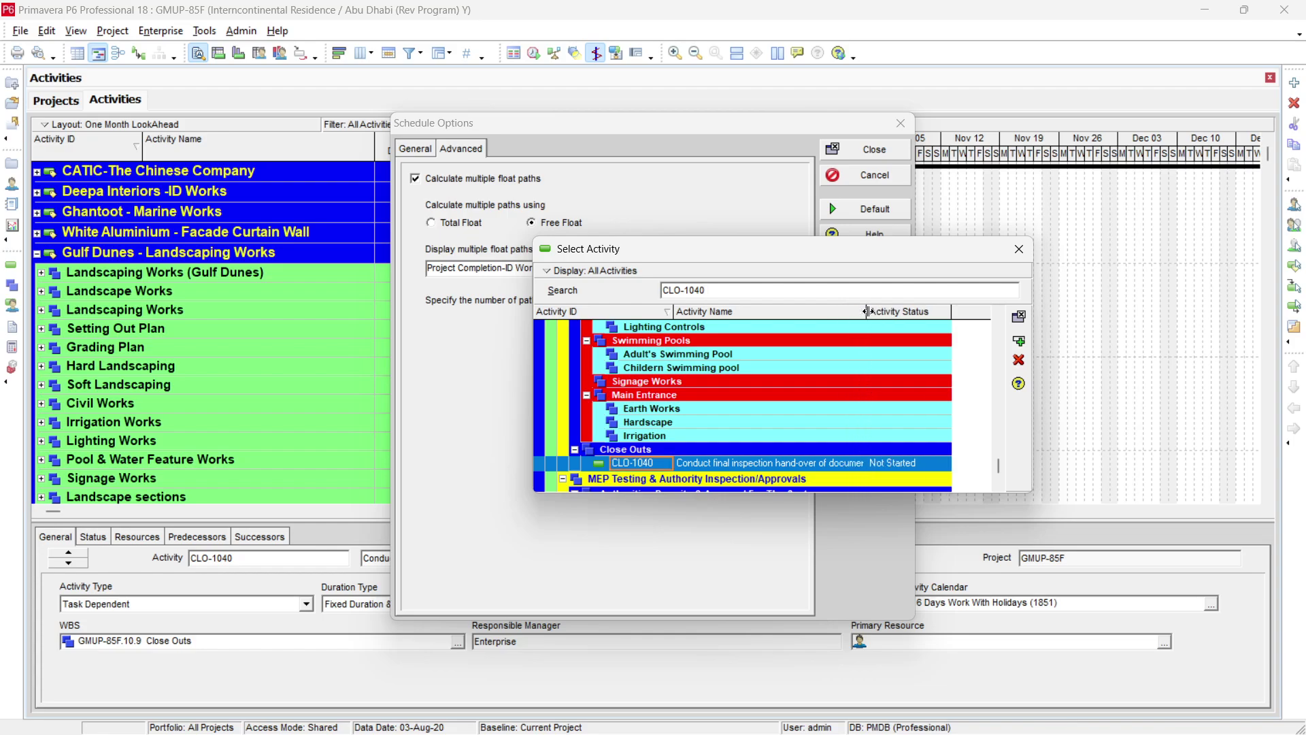
double_click(834, 464)
left_click(1019, 340)
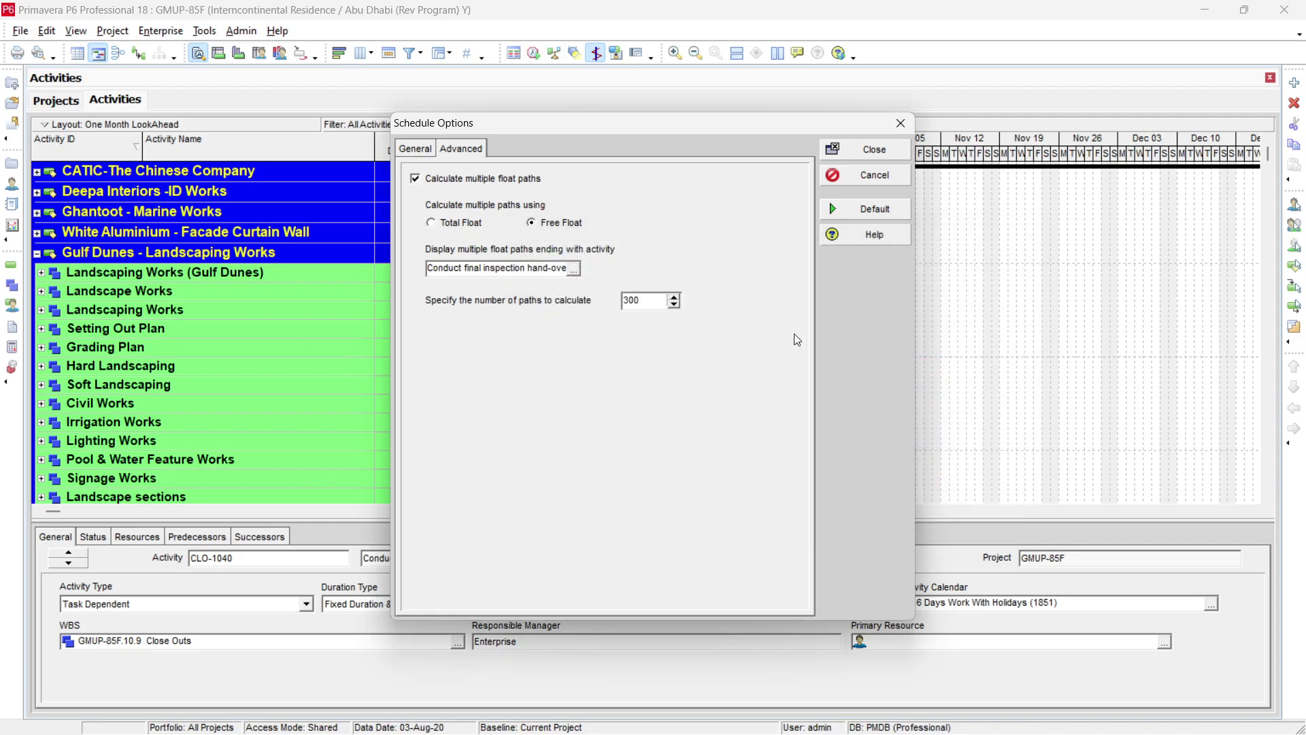
left_click(876, 150)
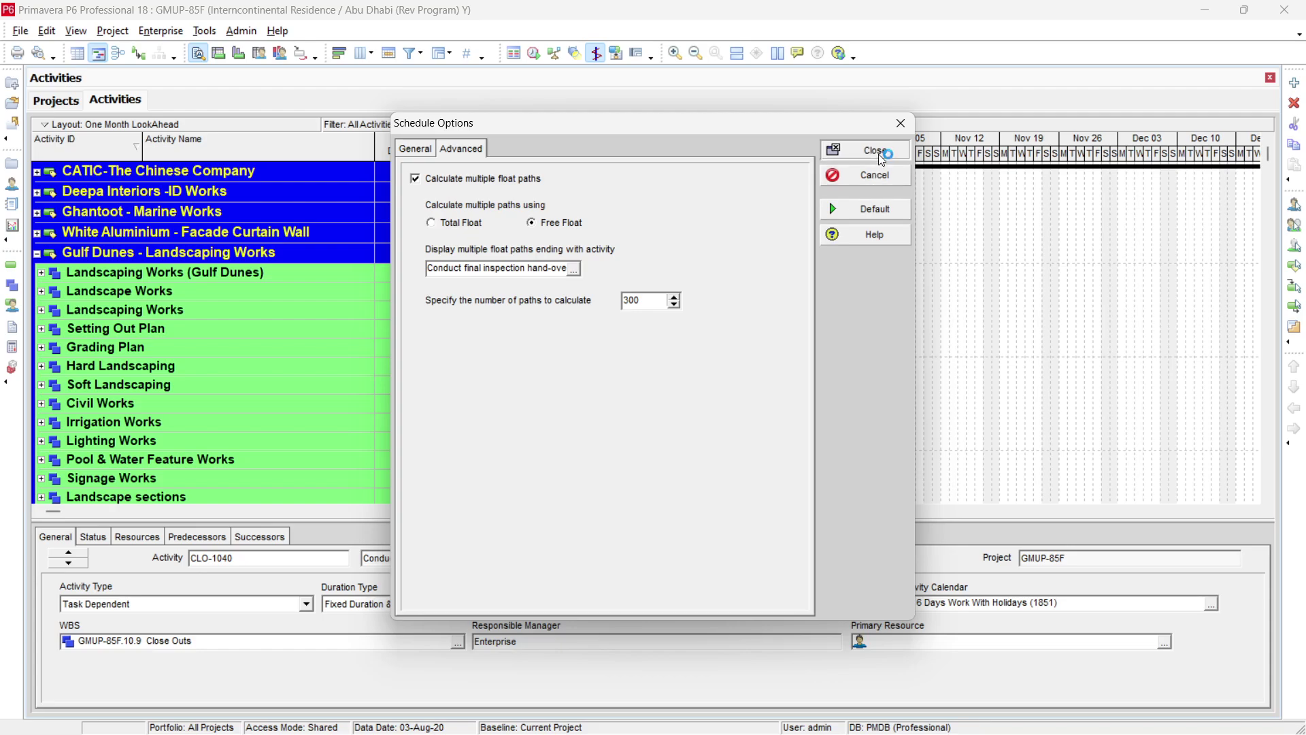
left_click(829, 317)
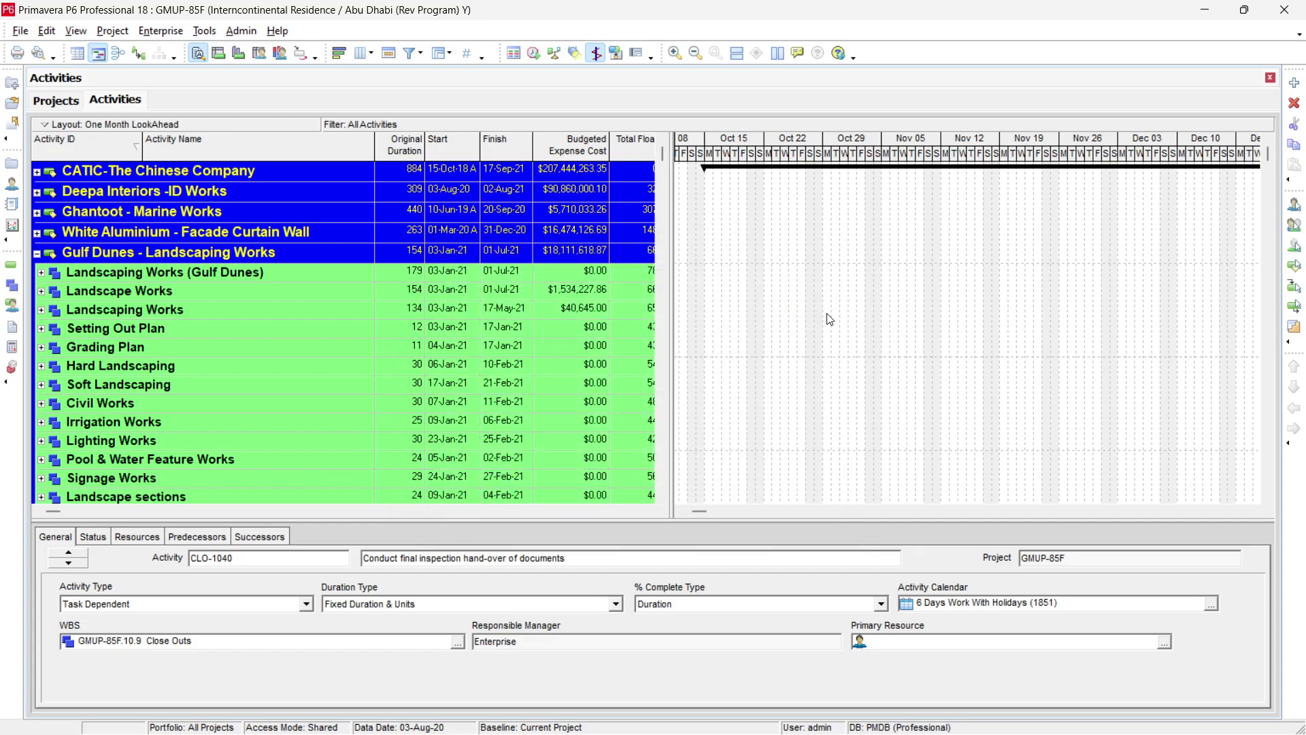
Open the 005-Landscaping Works layout without saving the changes to the One Month LookAhead layout
left_click(91, 127)
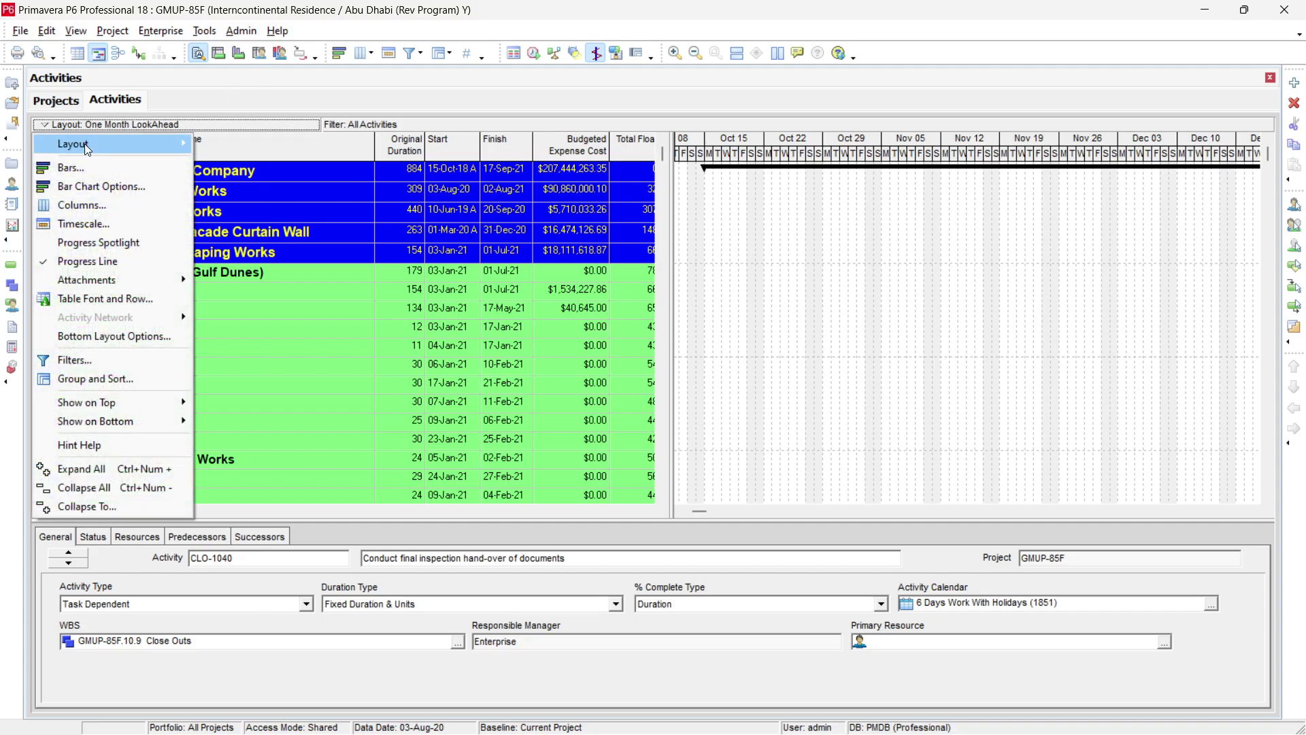
mouse_move(157, 144)
left_click(238, 148)
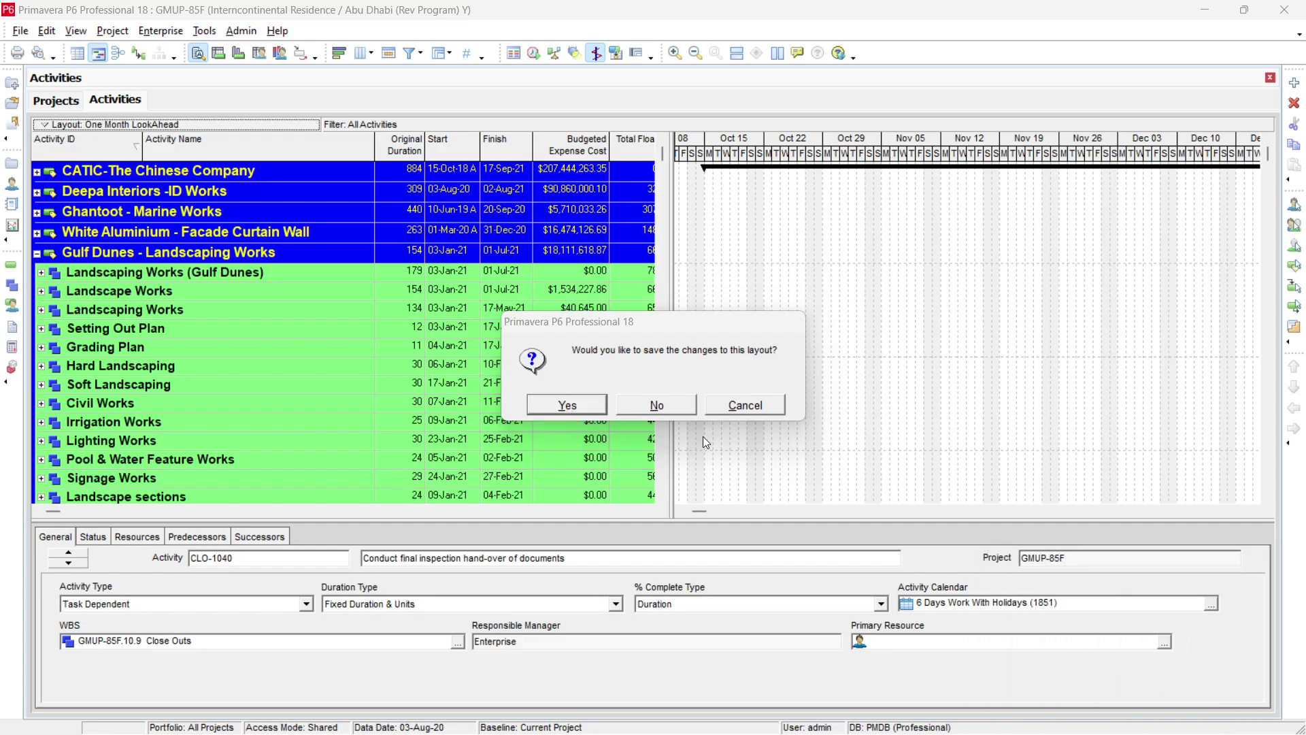
left_click(645, 408)
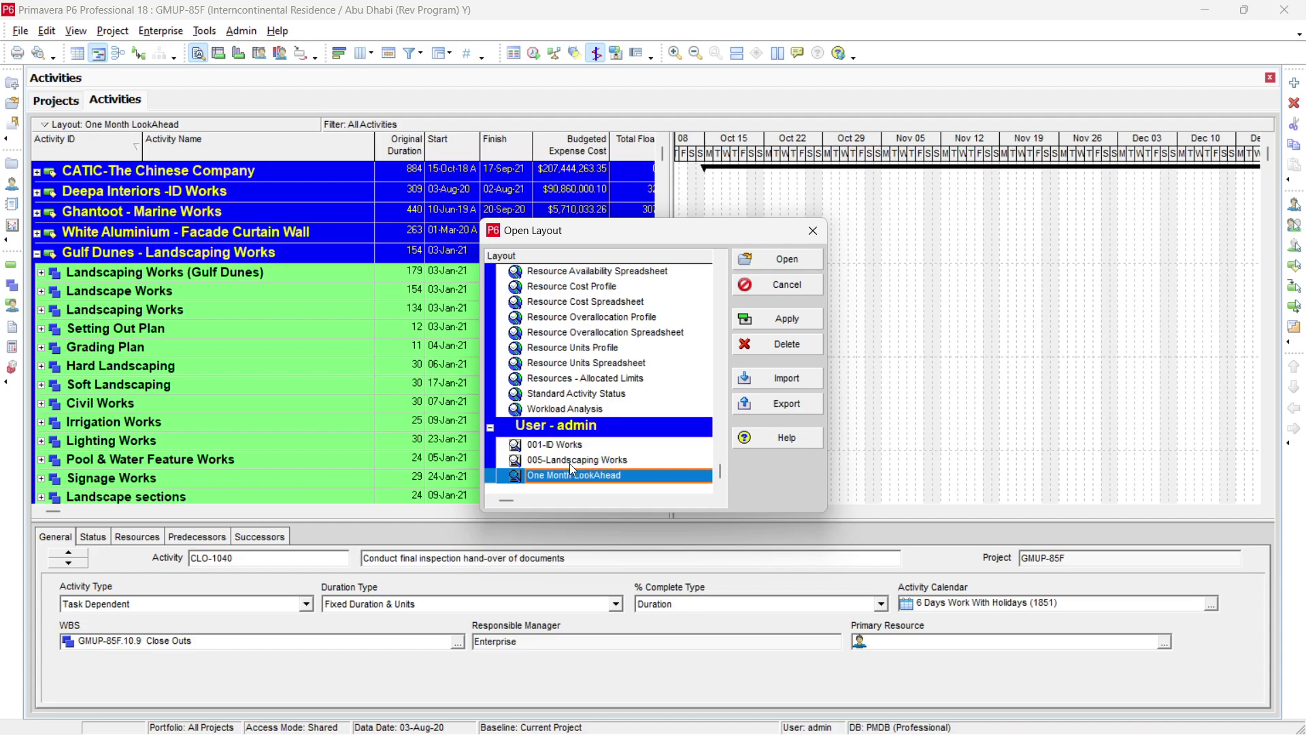
left_click(606, 462)
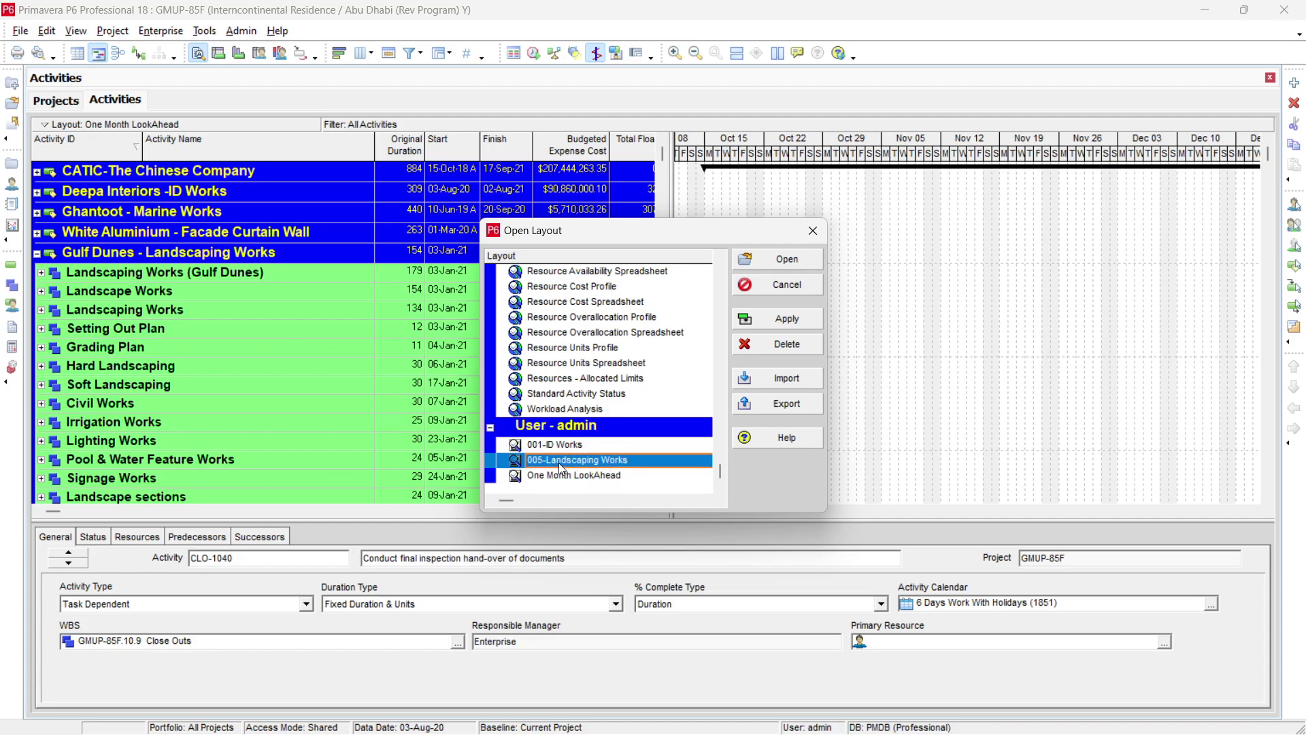
left_click(790, 325)
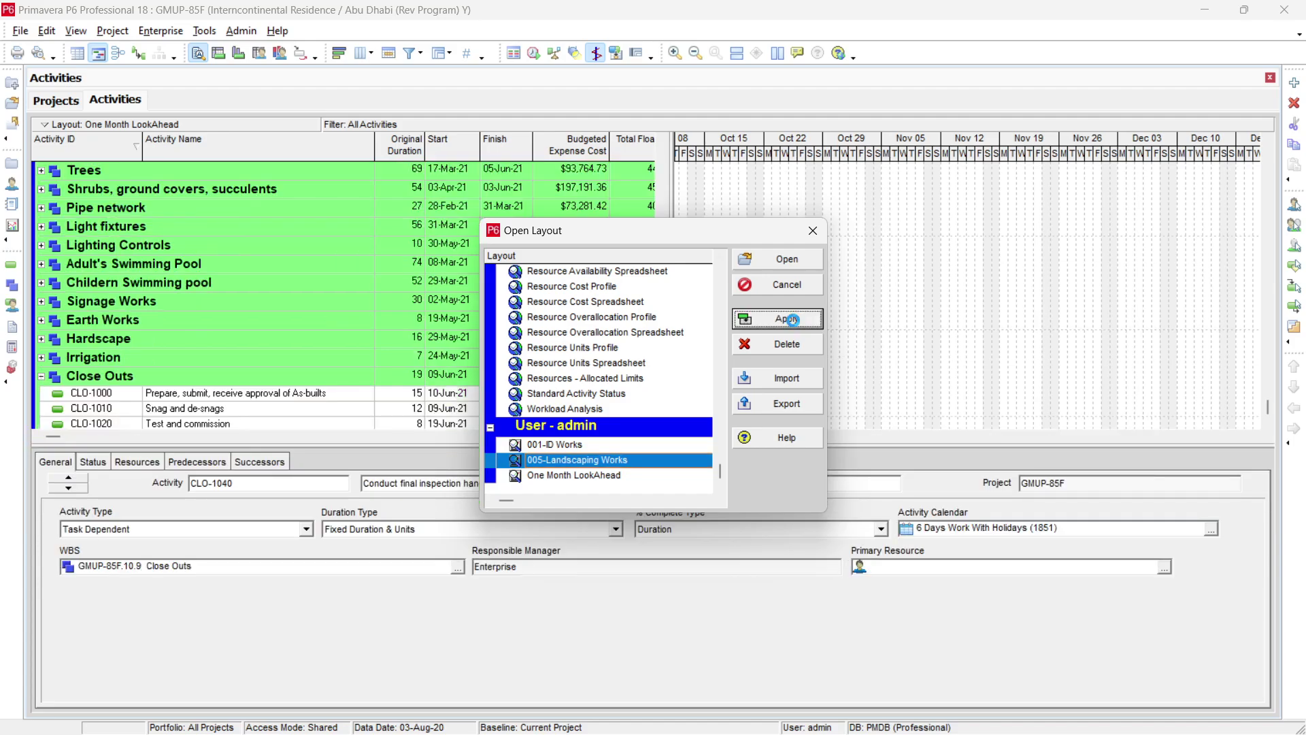
left_click(789, 260)
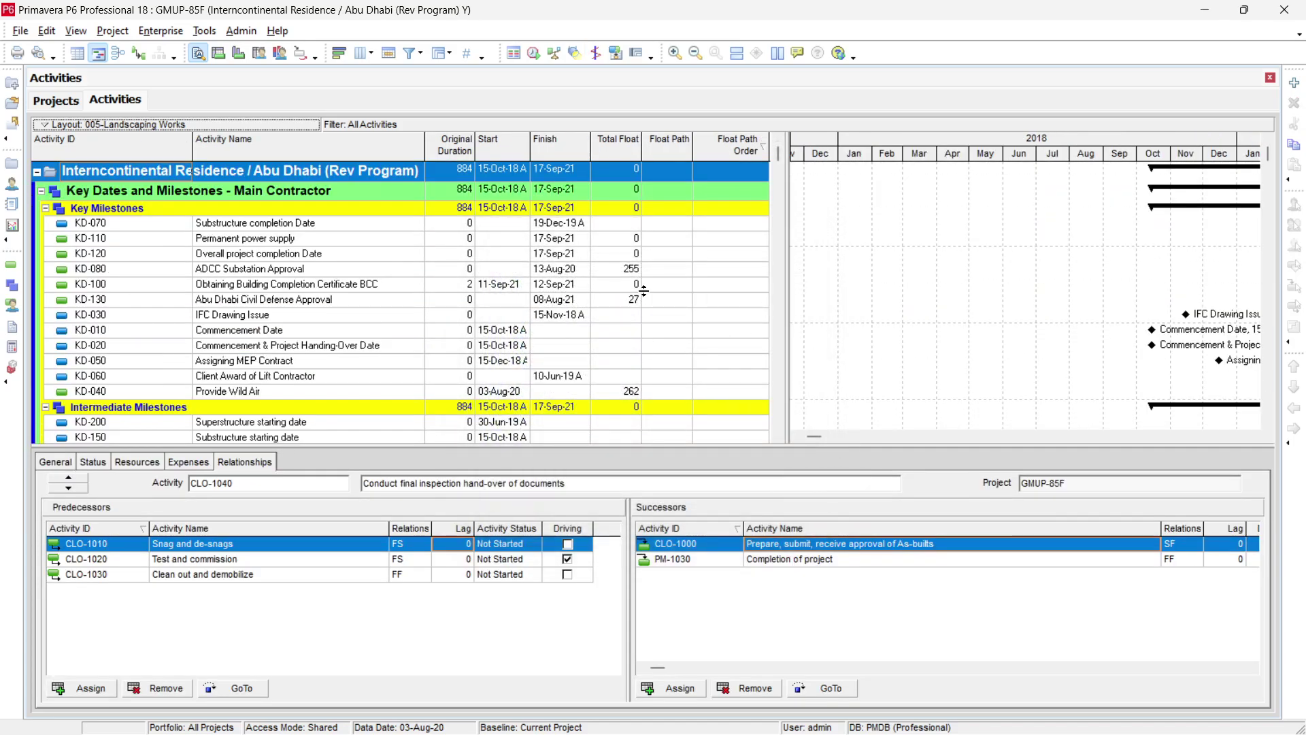
Filter the landscaping layout with the PMC - Working filter, keeping its criterion of Float Path equals 1
left_click(419, 57)
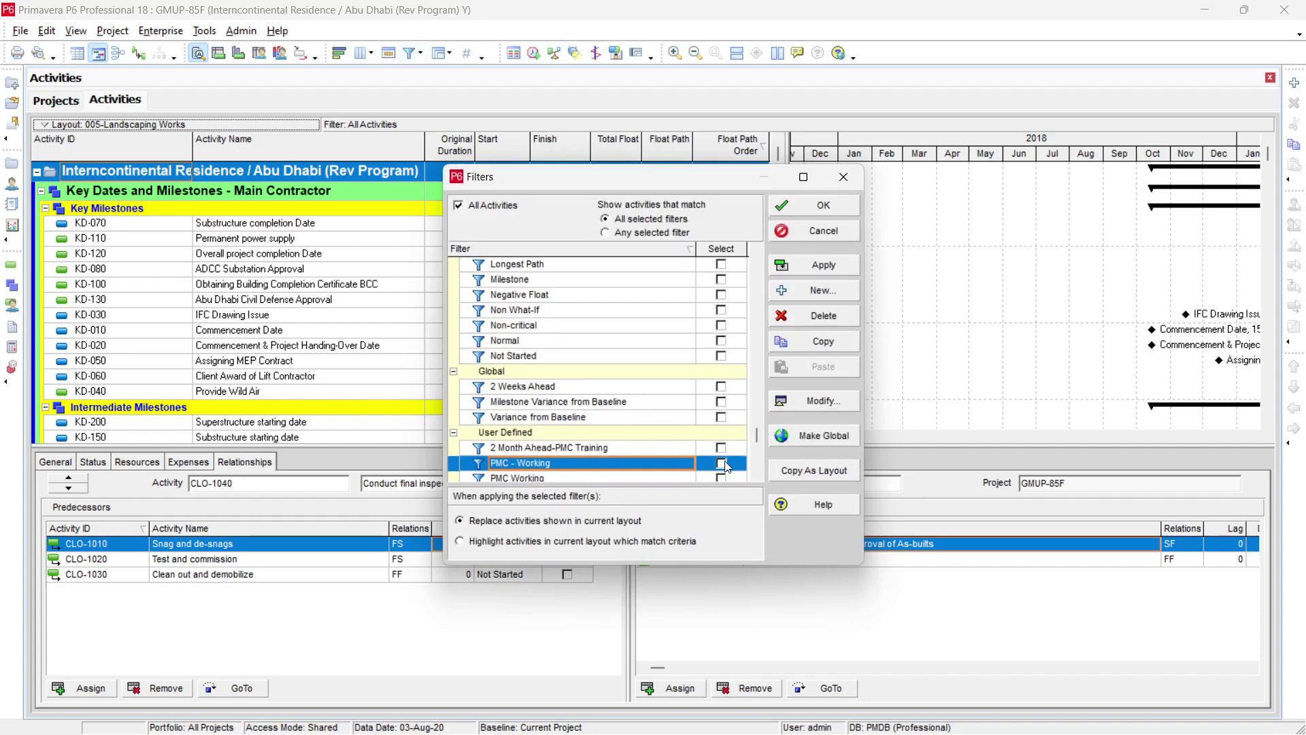
left_click(721, 463)
left_click(815, 401)
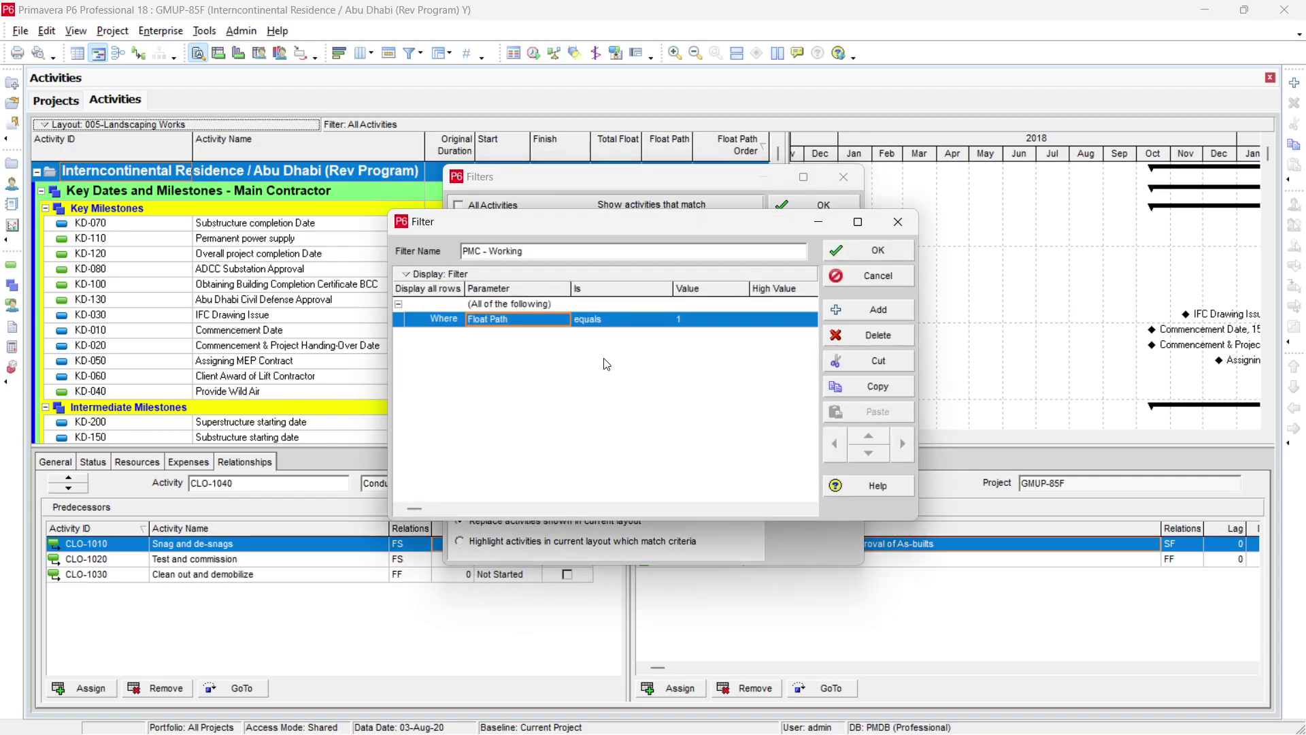
left_click(875, 251)
left_click(824, 266)
left_click(823, 206)
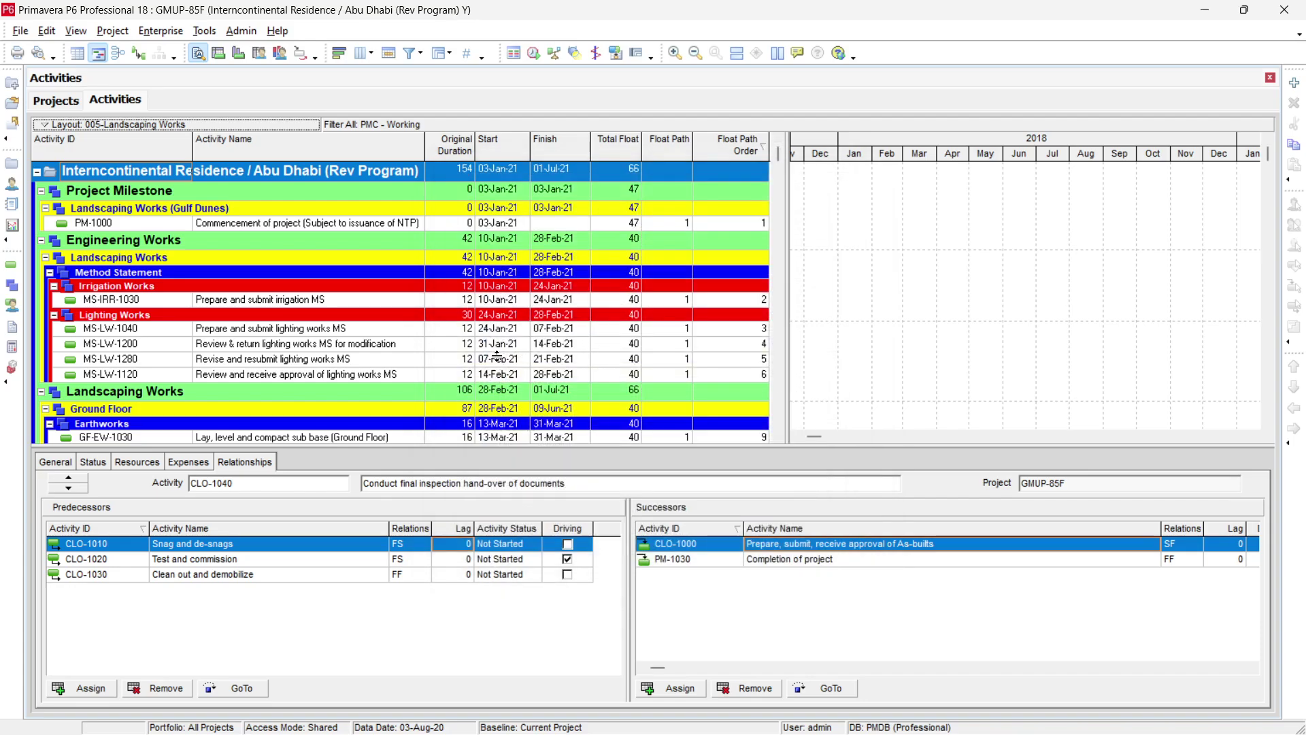
Replace the WBS level grouping of the filtered activities with grouping by Float Path
left_click(358, 346)
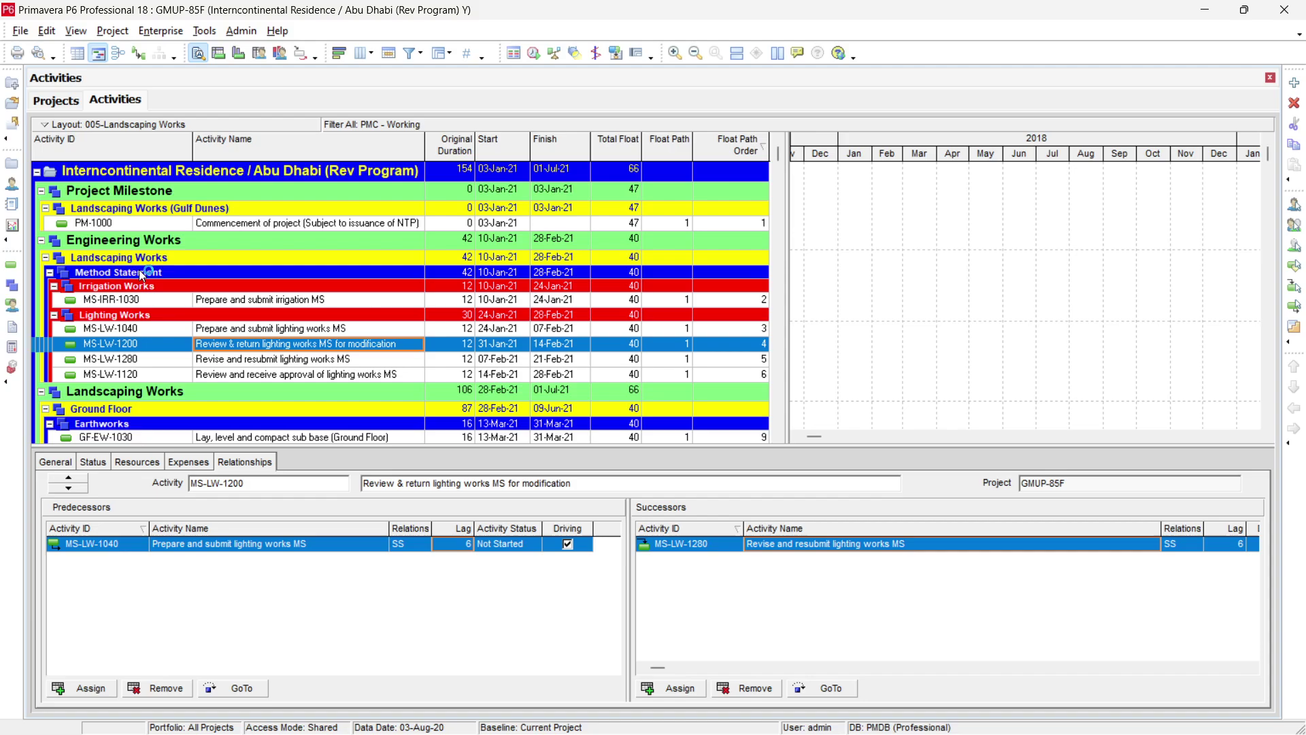
scroll(138, 269, "down", 2)
scroll(138, 310, "down", 5)
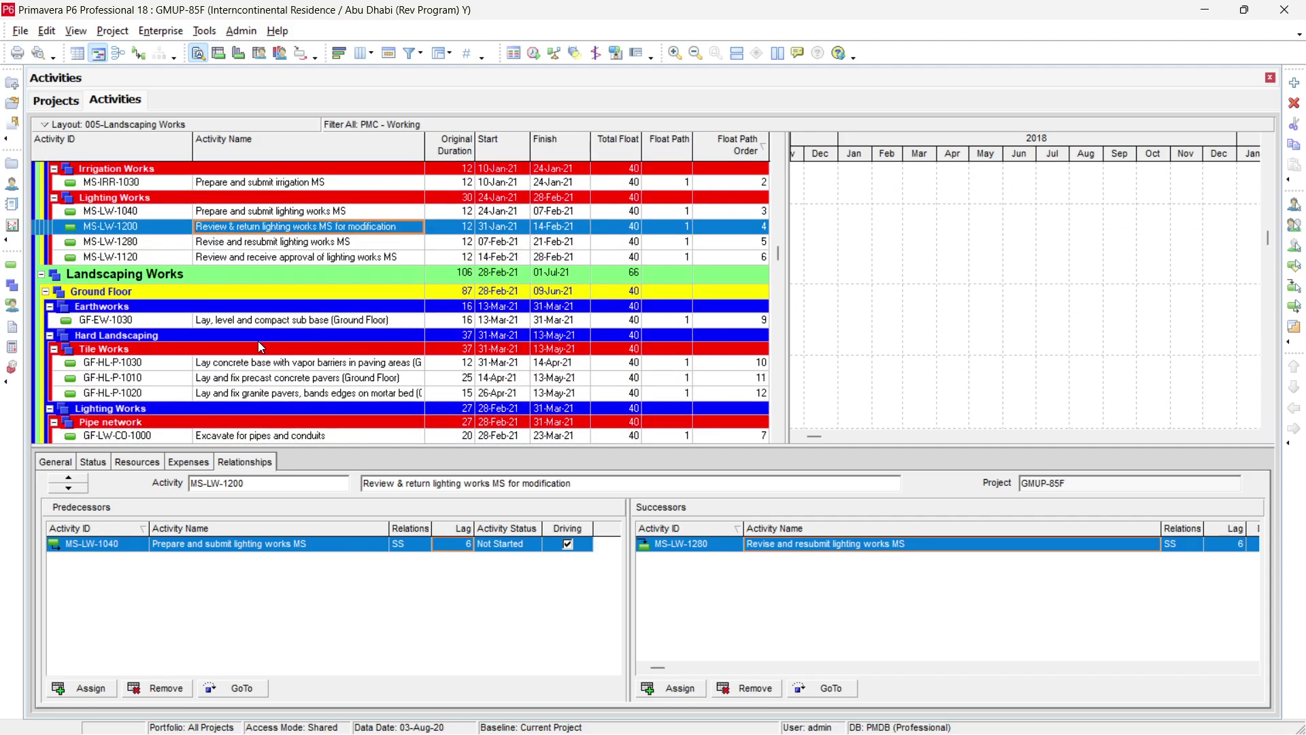
scroll(258, 340, "down", 3)
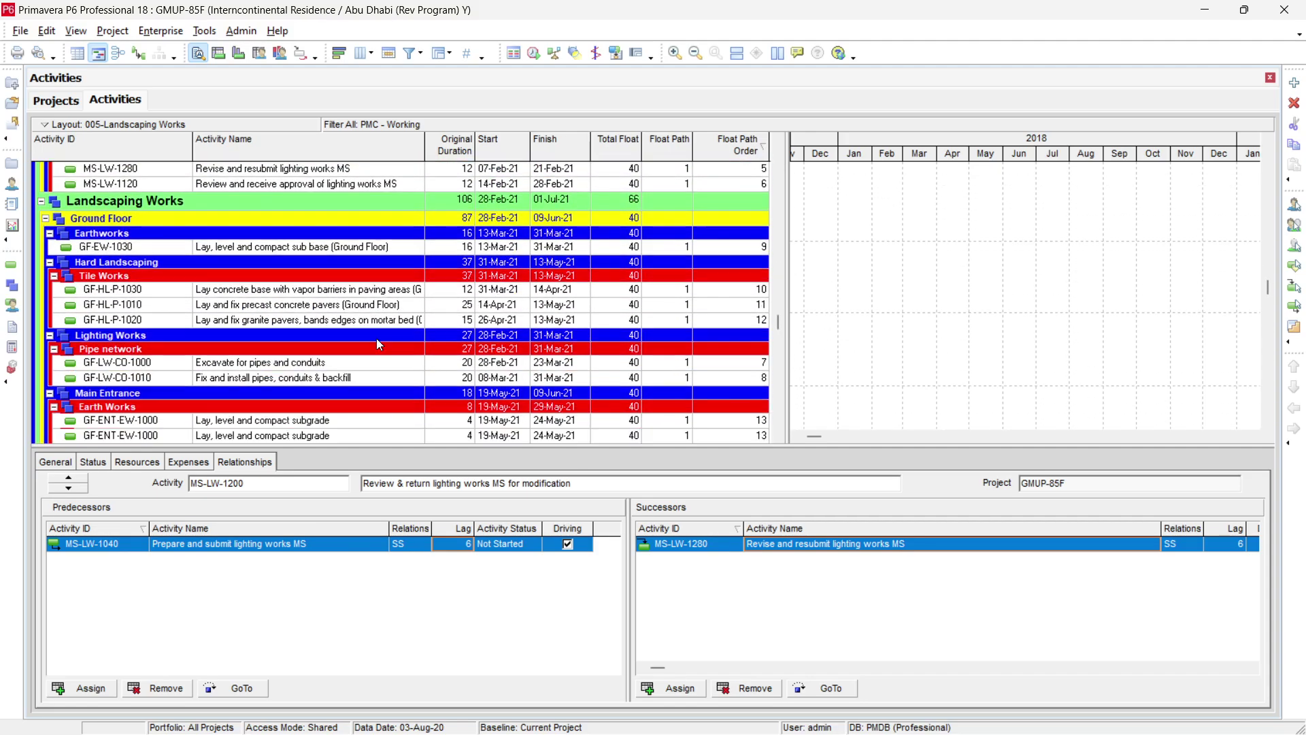
left_click(440, 52)
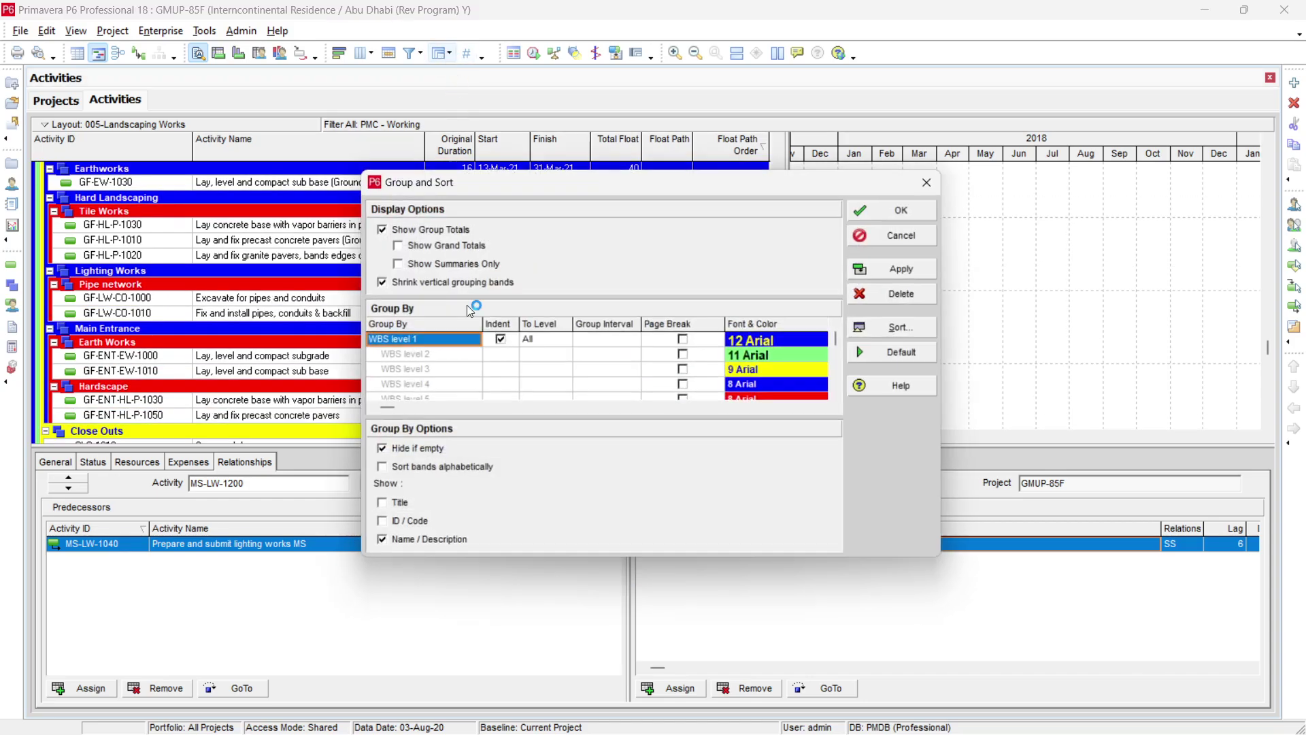
left_click(442, 340)
key("f")
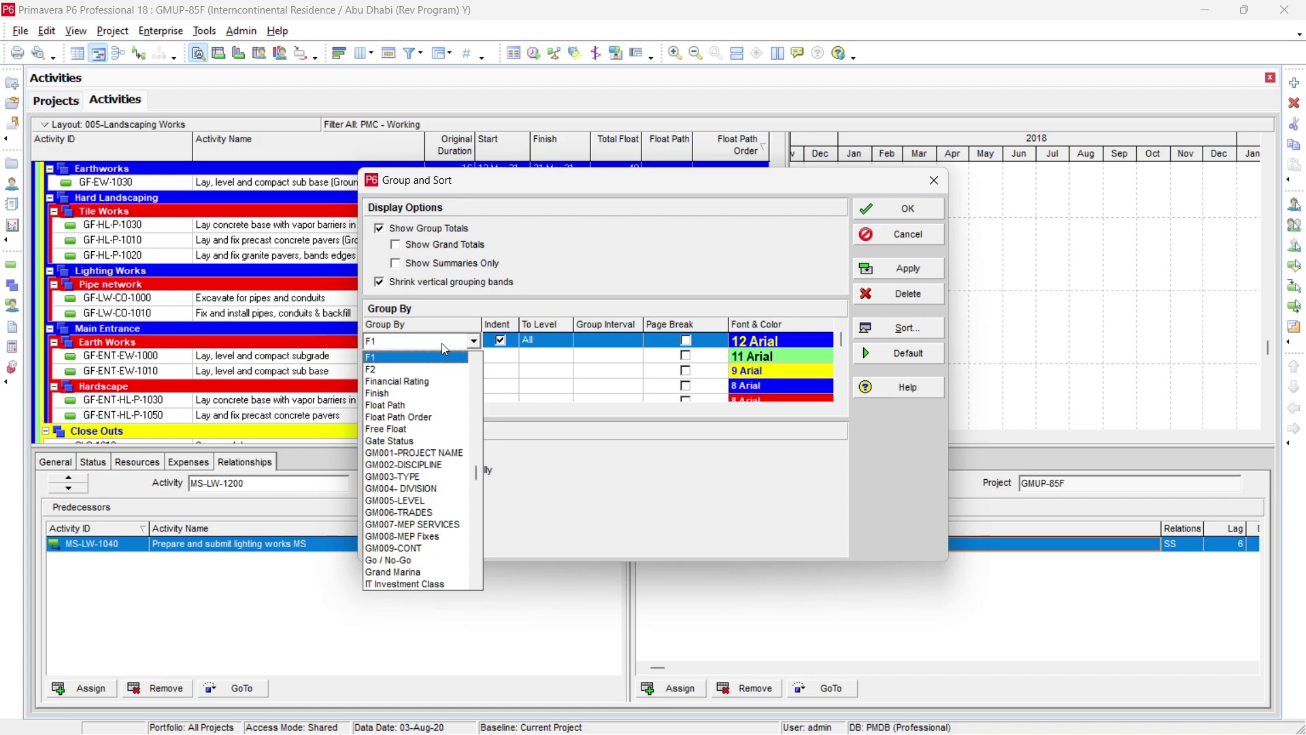
left_click(401, 406)
left_click(904, 274)
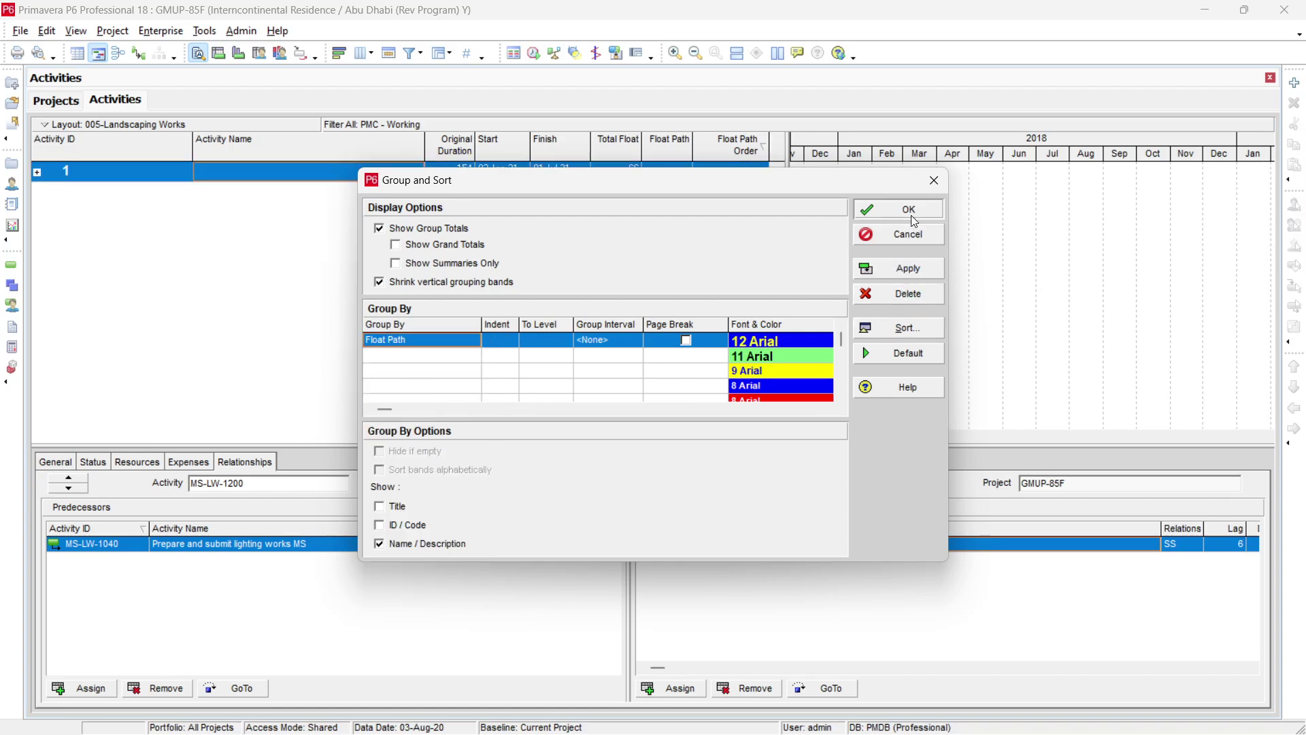
left_click(910, 211)
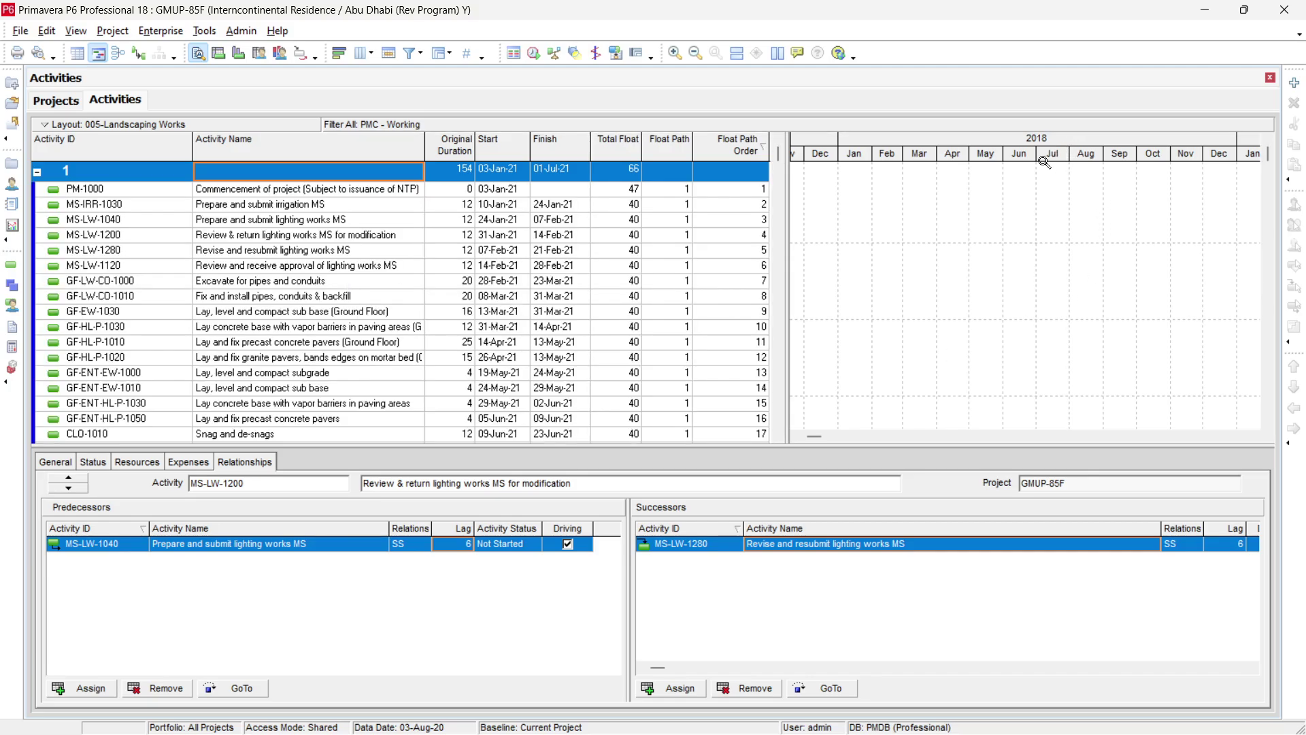
Adjust the Gantt timescale to the 2021 bars and examine the float path sequence through to Conduct final inspection hand-over of documents
left_click_drag(1044, 162, 815, 170)
left_click_drag(1000, 155, 1099, 160)
left_click_drag(966, 158, 876, 165)
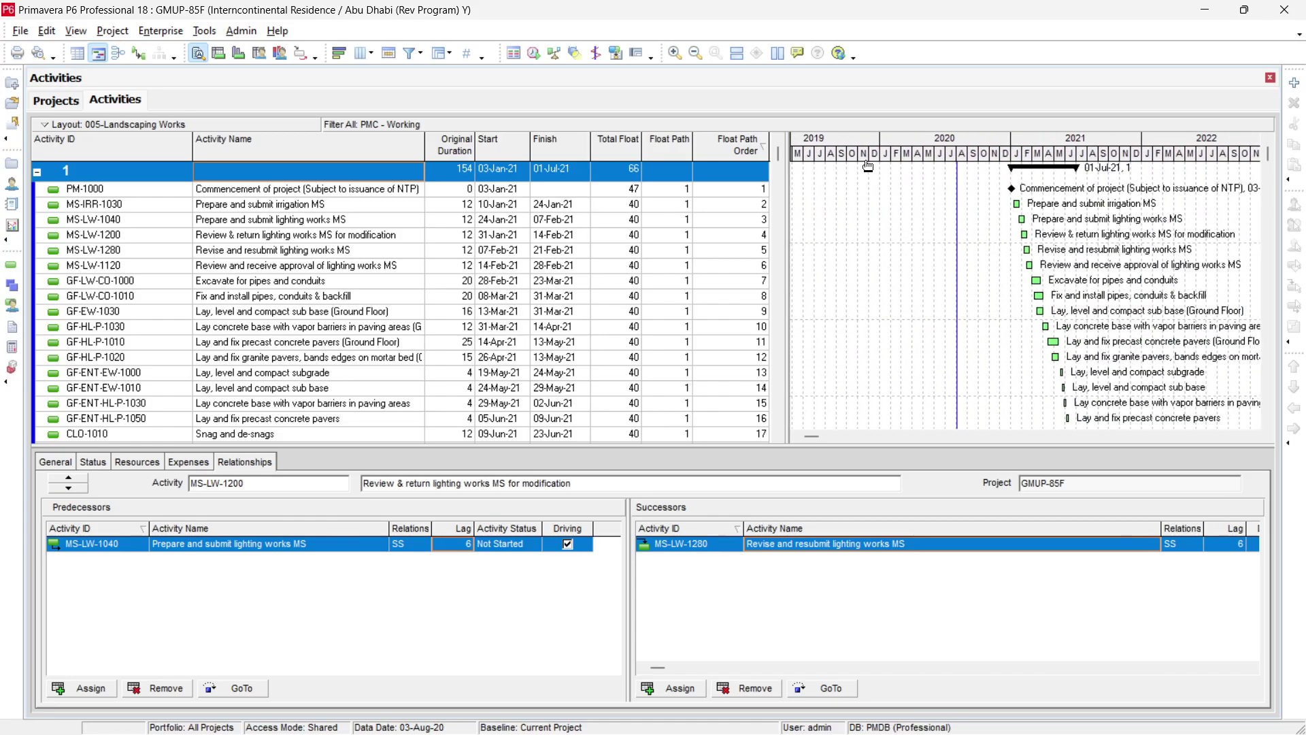
scroll(1022, 309, "down", 2)
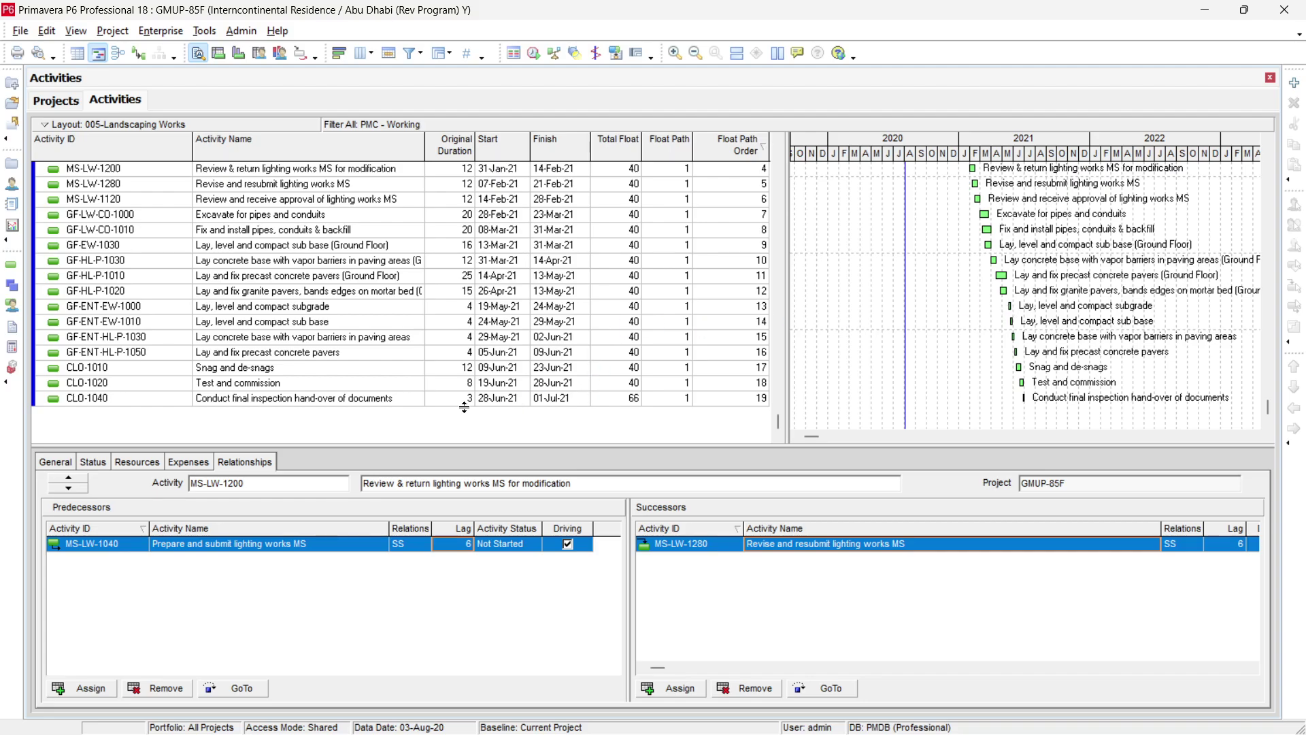
left_click(132, 400)
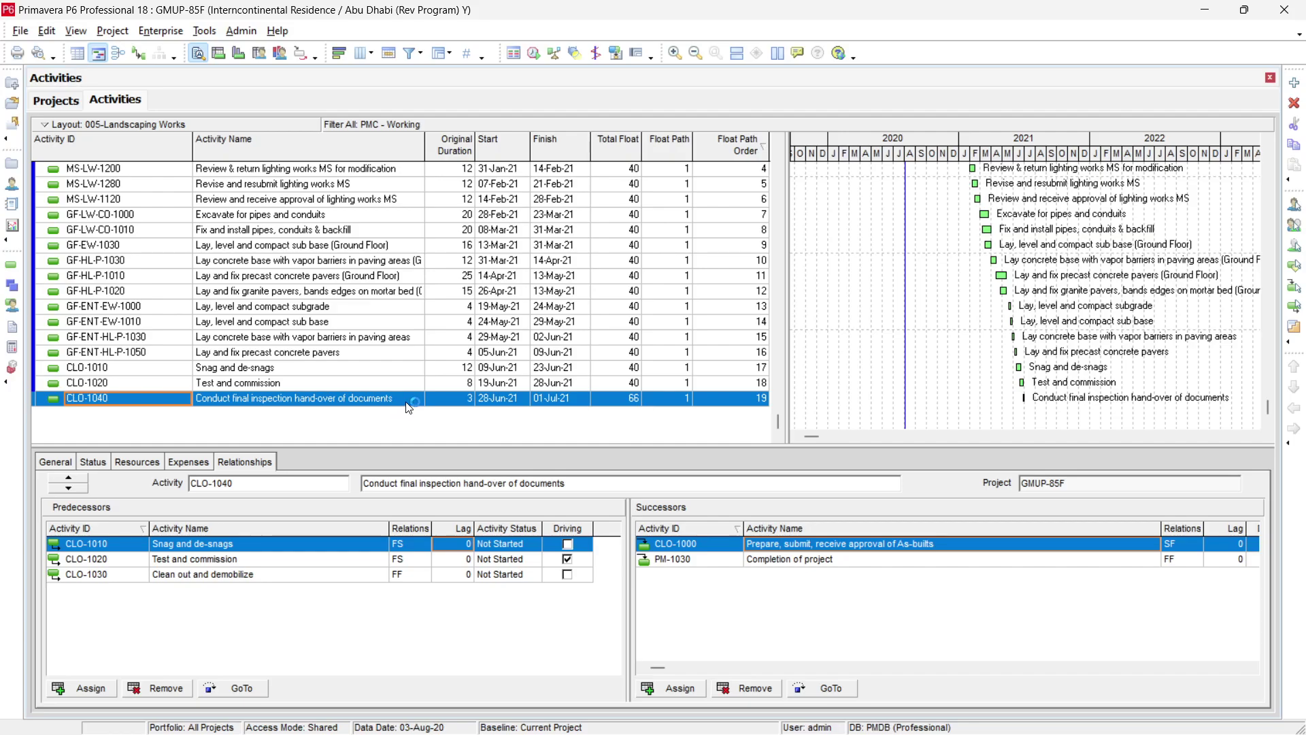
left_click_drag(1009, 157, 887, 148)
scroll(987, 374, "up", 2)
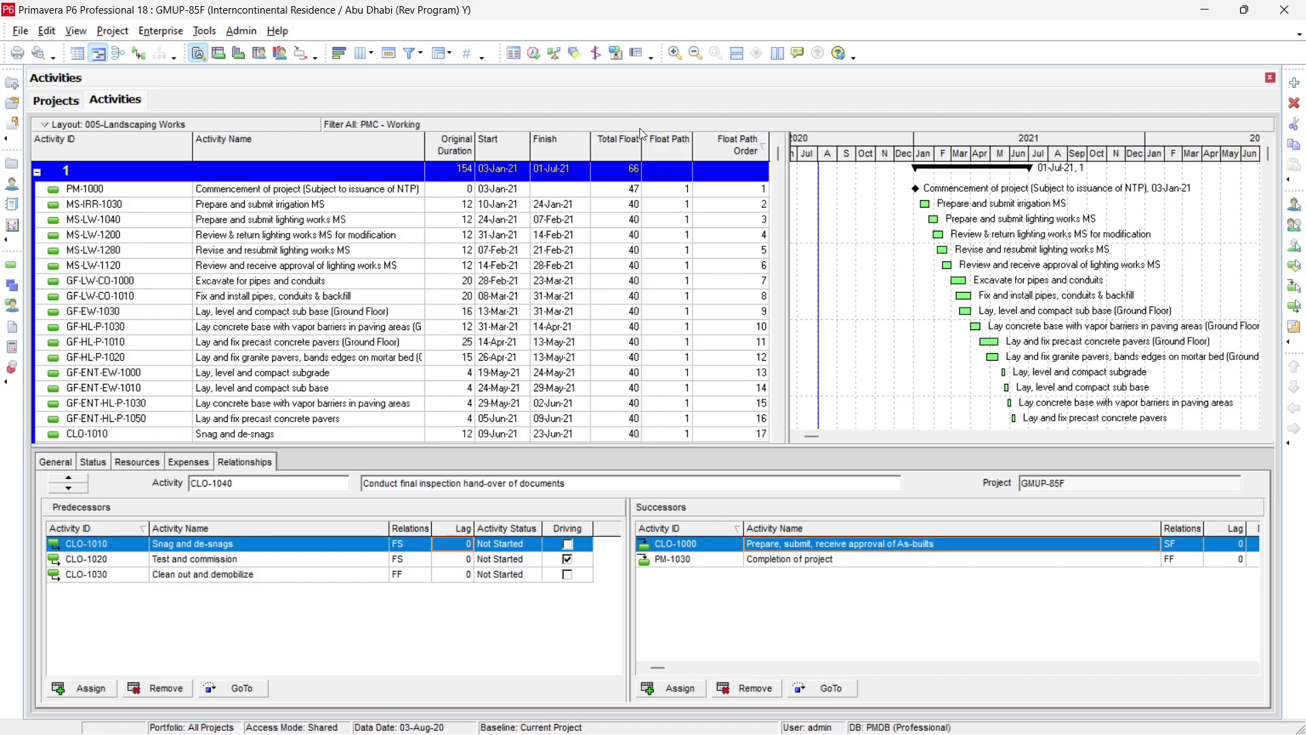
Add WBS as a second grouping level beneath Float Path for the filtered activities
left_click(440, 54)
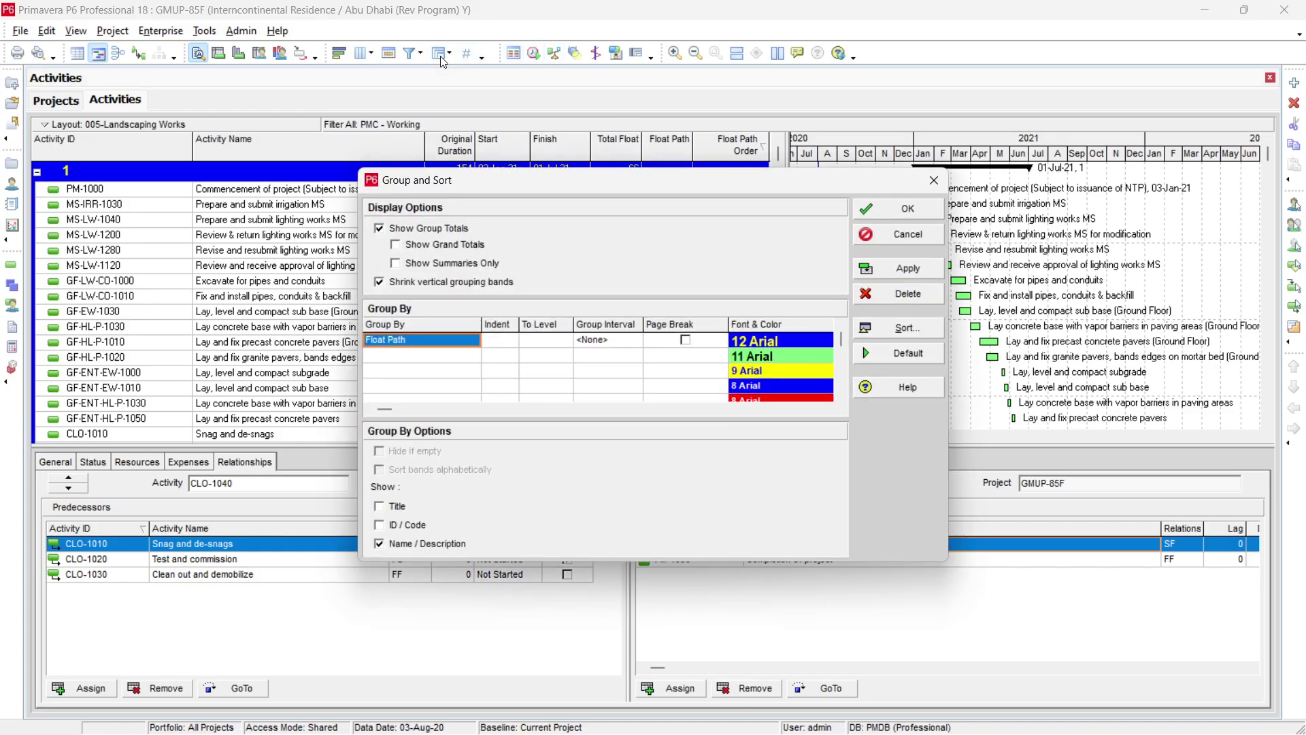
left_click(427, 350)
left_click(430, 356)
scroll(430, 356, "down", 15)
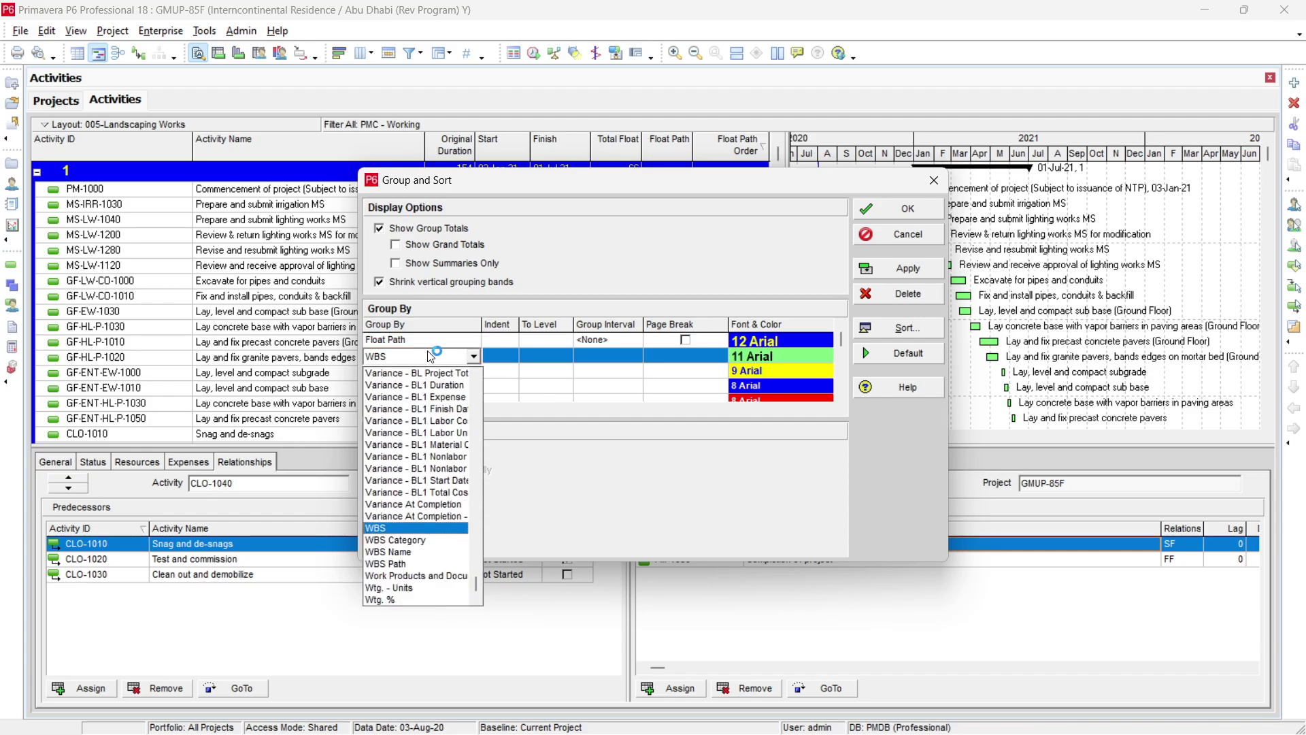
left_click(408, 517)
left_click(898, 268)
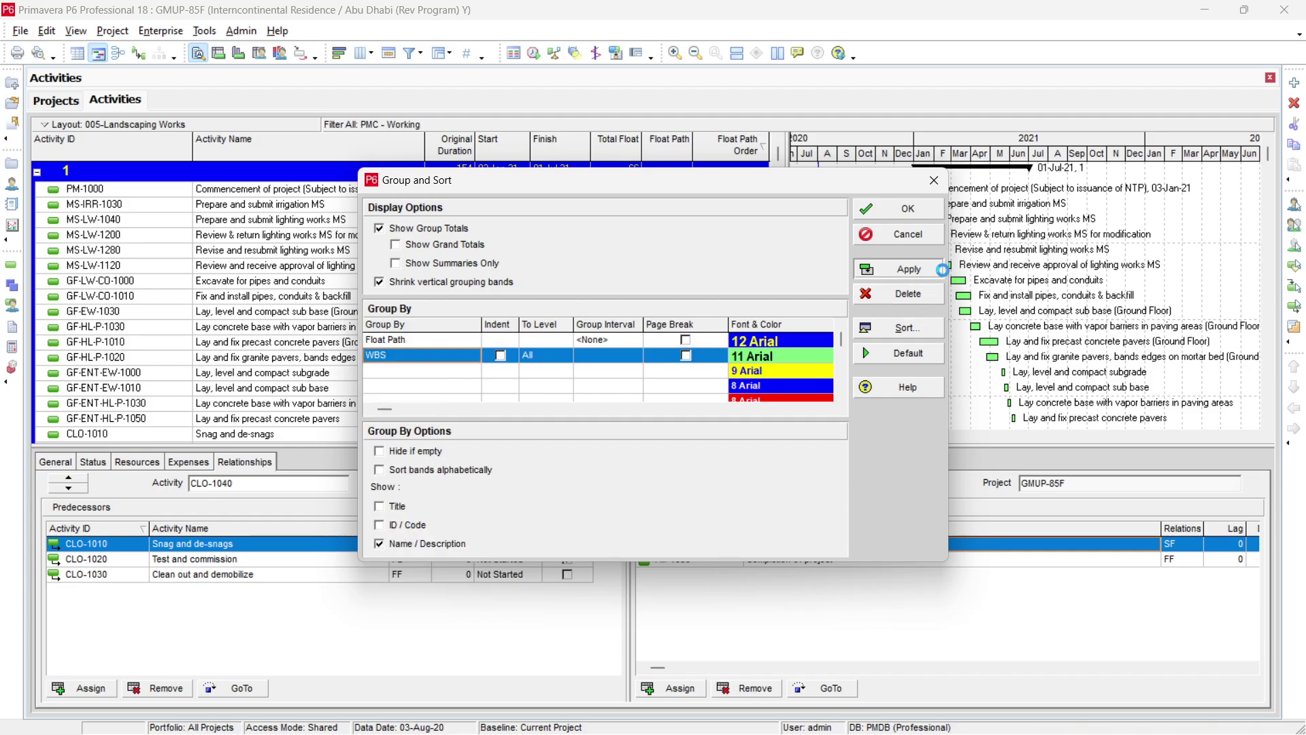
left_click(898, 208)
scroll(710, 340, "up", 5)
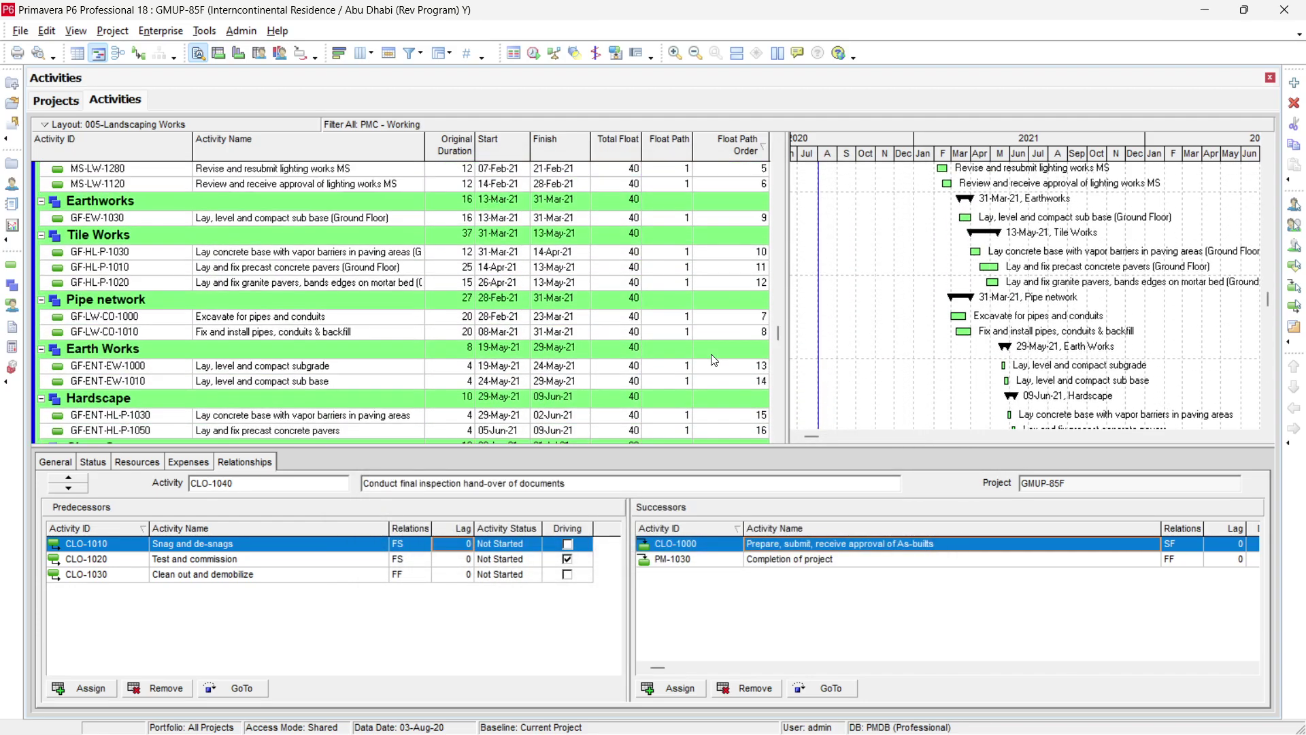